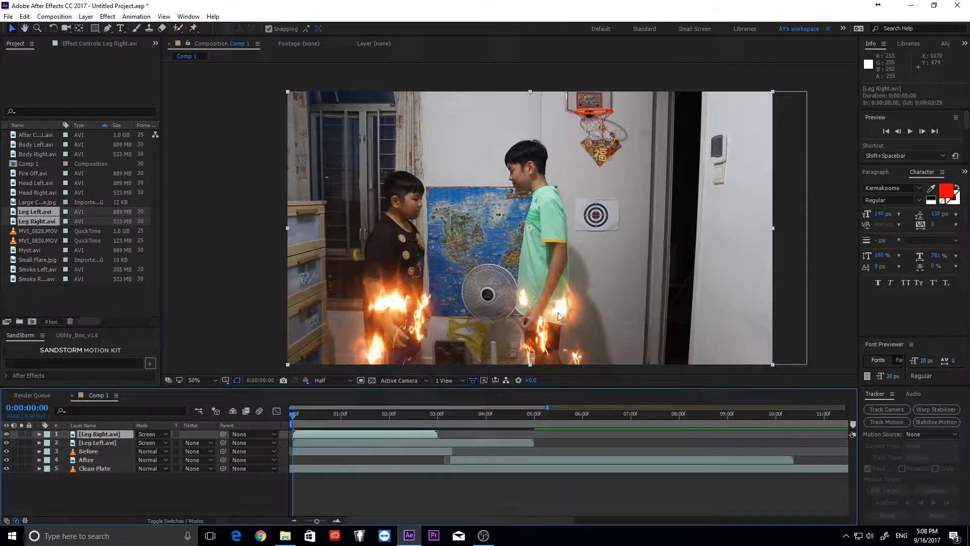
- Shrink the Leg Right fire to 88% scale and shift it slightly left
key("s")
left_click_drag(153, 442, 147, 442)
left_click_drag(529, 254, 537, 279)
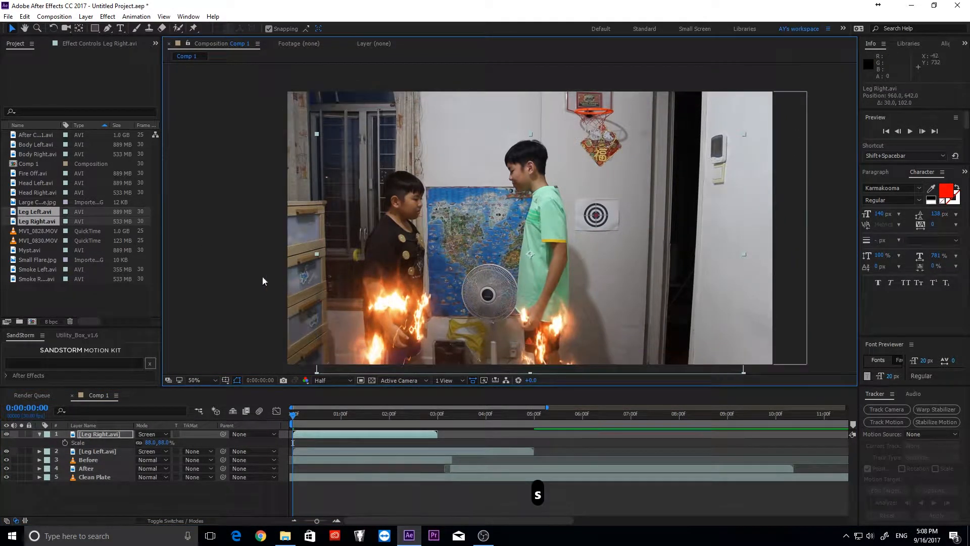
left_click(263, 276)
- Add the Head Left and Head Right fire clips to the comp in Screen mode
left_click(41, 192)
left_click(47, 182, "ctrl")
left_click_drag(47, 182, 132, 434)
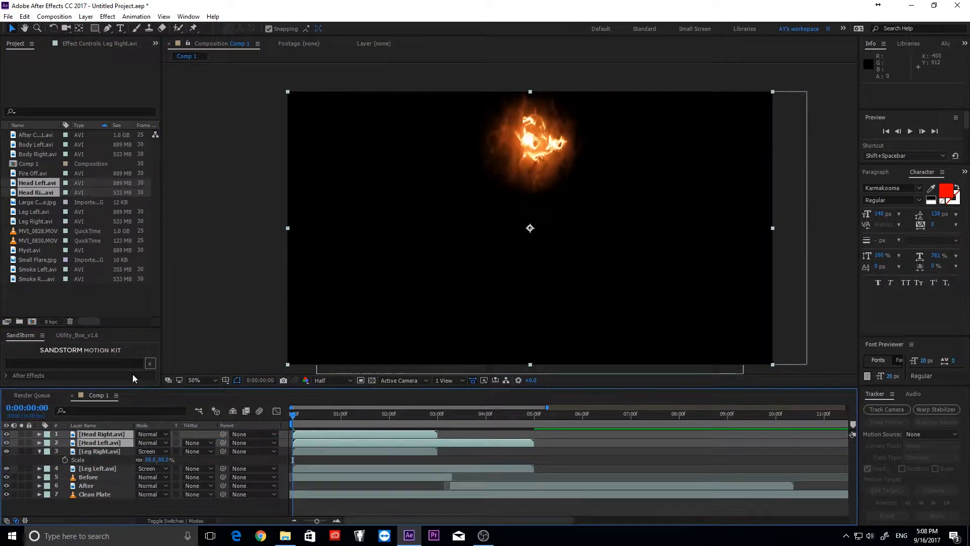
left_click(152, 434)
left_click(205, 210)
- Position the Head Right and Head Left fires on the boys' heads with arrow-key nudges
left_click_drag(599, 169, 584, 193)
key("Up")
key("Right")
key("Down")
key("Down")
key("Down")
key("Right")
key("Down")
key("Right")
left_click_drag(362, 174, 402, 210)
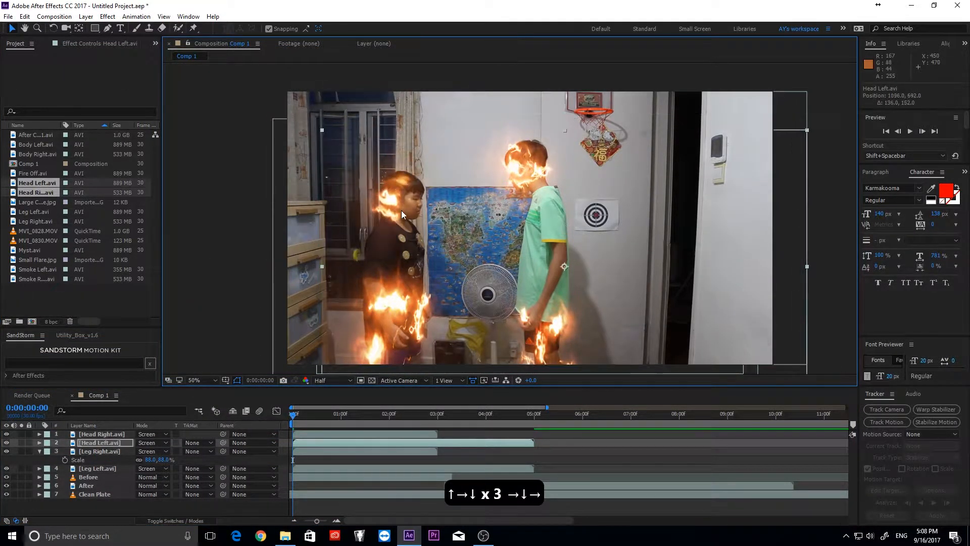
key("Up")
key("Right")
key("Up")
key("Right")
key("Up")
key("Right")
key("Up")
key("Right")
key("Right")
key("Right")
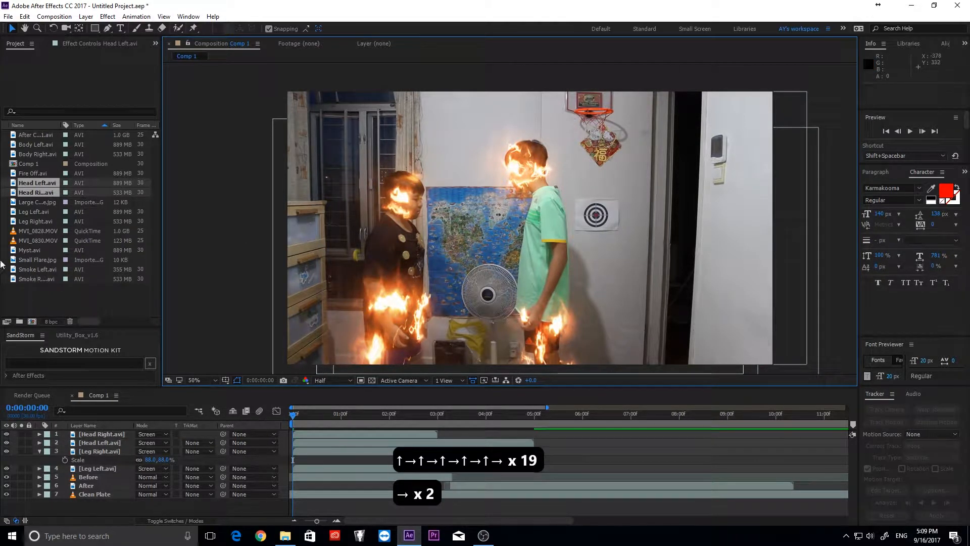
- Add the Body Left and Body Right fire clips in Screen mode, aligned to each boy
left_click(39, 452)
left_click(37, 146)
left_click(41, 154, "ctrl")
left_click_drag(41, 154, 101, 434)
left_click(152, 434)
left_click(187, 212)
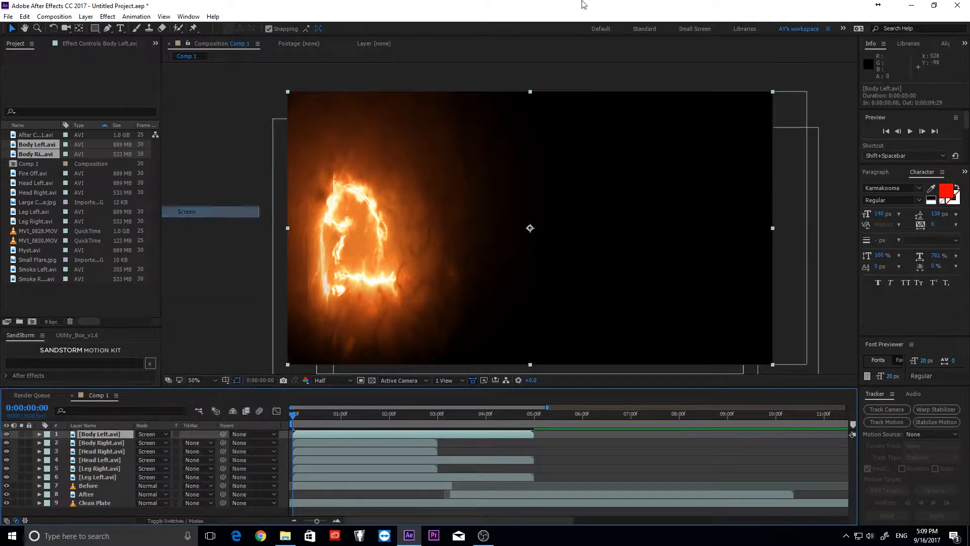
left_click_drag(431, 230, 472, 255)
key("ctrl+Down")
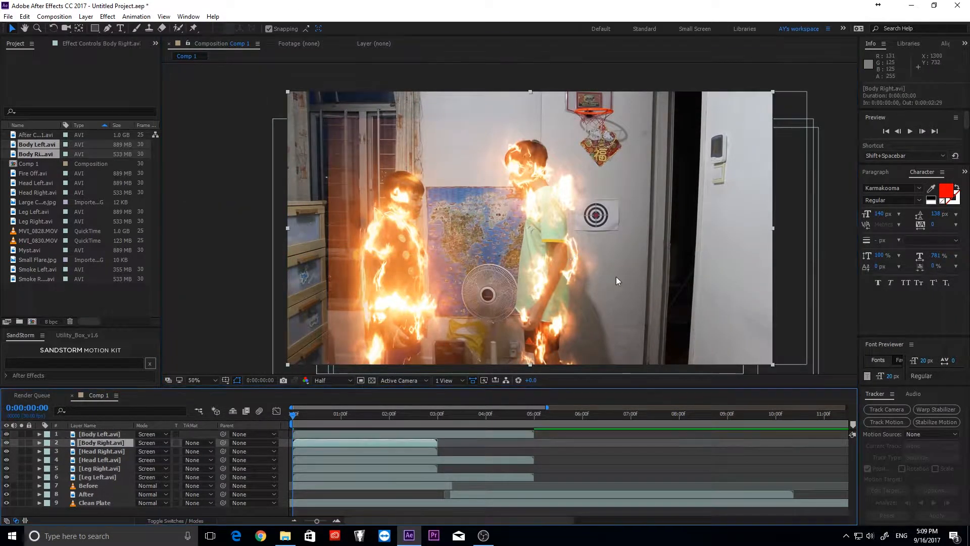
key("Up")
key("Up")
key("Up")
key("Up")
key("Up")
key("Up")
key("Up")
key("Up")
key("Up")
key("Up")
key("Up")
key("Up")
key("Up")
key("Up")
key("Up")
key("Up")
key("Up")
key("Up")
key("Up")
key("Up")
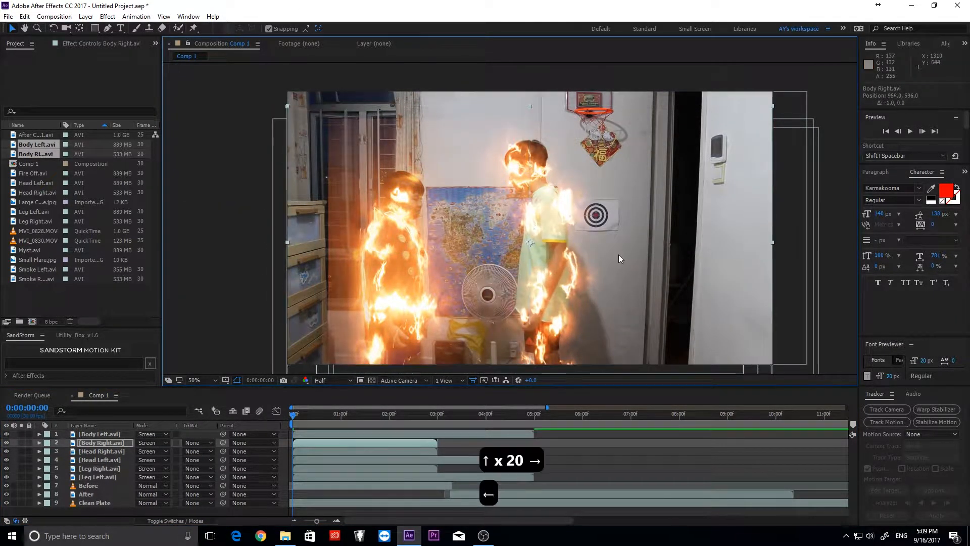
key("Left")
key("Left")
key("Left")
key("Left")
key("Left")
key("Left")
key("Left")
key("Left")
key("Left")
key("Left")
key("Left")
key("Left")
key("Left")
mouse_move(293, 415)
left_mouse_down()
mouse_move(319, 417)
mouse_move(291, 415)
left_mouse_up()
- Add the Smoke Left and Smoke Right clips below the leg fire in Screen mode
left_click(330, 374)
left_click(40, 269)
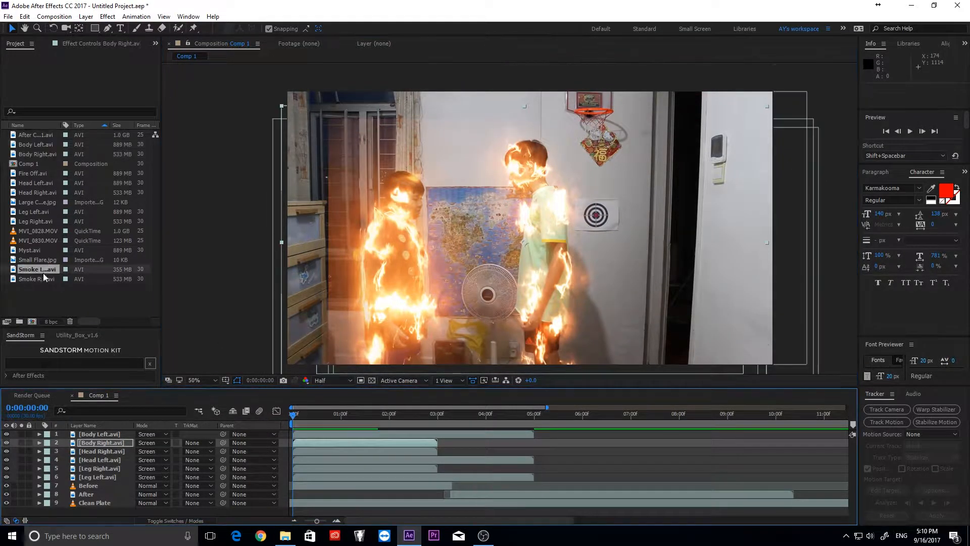
left_click(40, 279, "shift")
left_click_drag(40, 279, 96, 478)
left_click(158, 486)
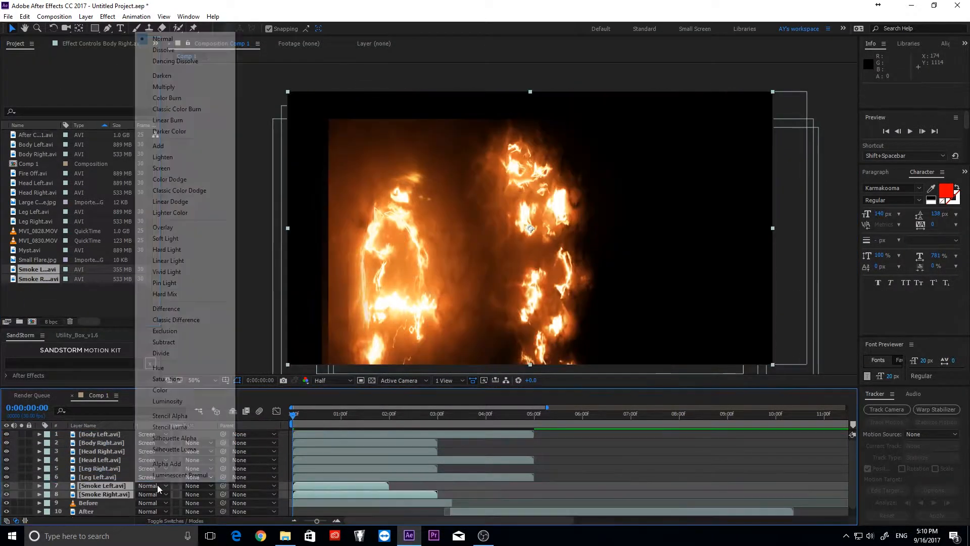
left_click(162, 160)
- Reposition both smoke layers lower in frame, checking them around frame 26
left_click(335, 417)
left_click_drag(407, 259, 401, 275)
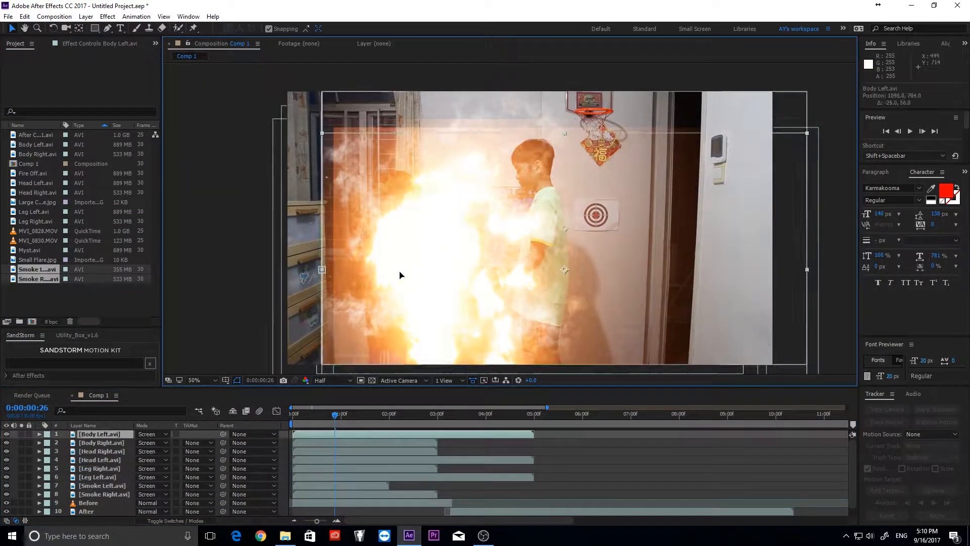
key("ctrl+z")
left_click(99, 495)
left_click_drag(461, 250, 462, 282)
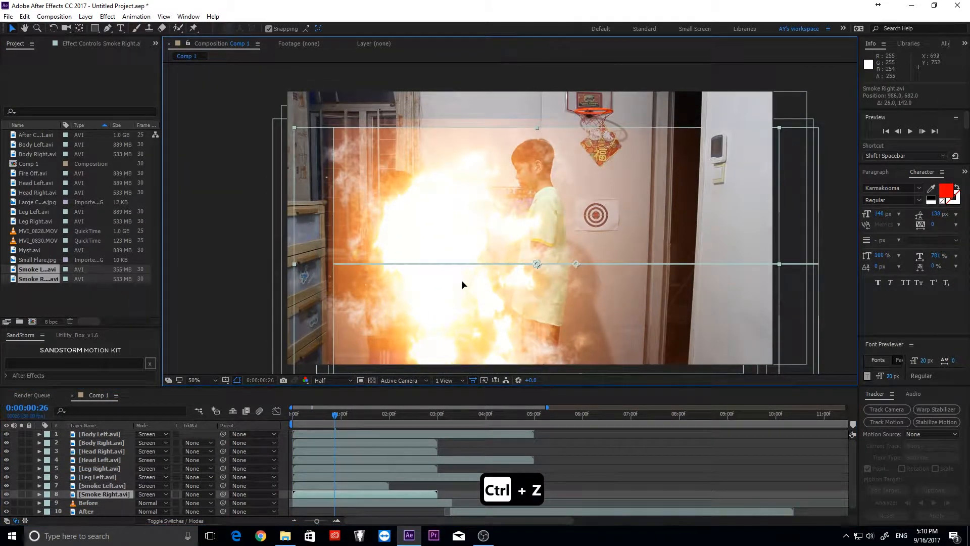
left_click(102, 486)
left_click_drag(521, 186, 554, 223)
mouse_move(292, 417)
left_mouse_down()
mouse_move(351, 421)
mouse_move(286, 401)
left_mouse_up()
left_click(46, 253)
- Add the Myst clip near 2:29 in the timeline, blended in Screen mode
left_click_drag(38, 247, 440, 482)
left_click_drag(104, 435, 104, 432)
left_click(435, 418)
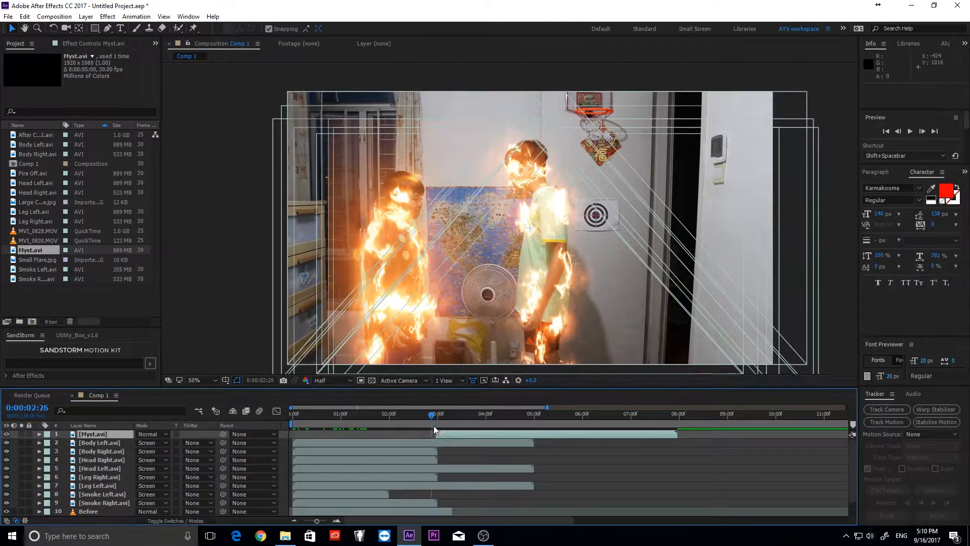
left_click_drag(438, 416, 438, 416)
left_click(153, 434)
left_click(186, 211)
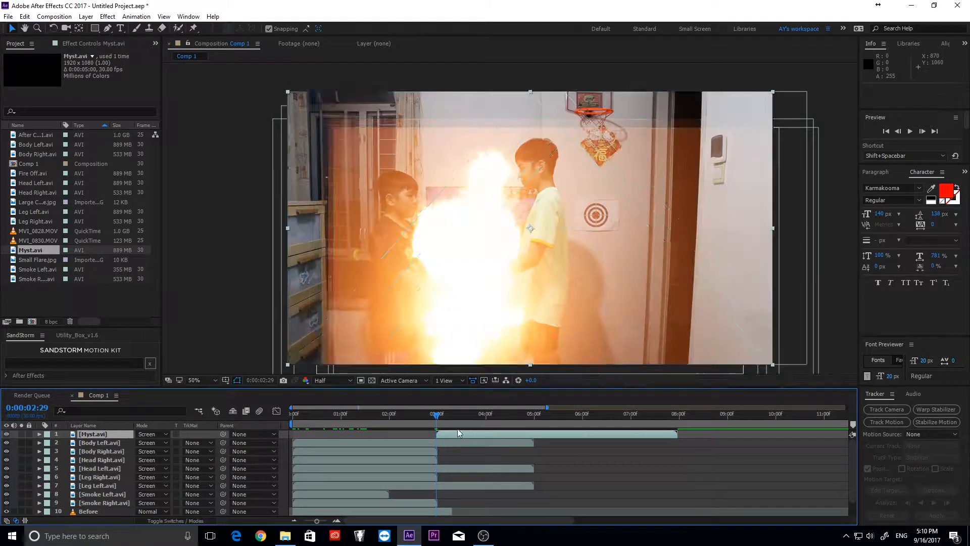
- Slide the Myst clip earlier and trim it by splitting and deleting unwanted pieces
left_click(515, 421)
left_click_drag(524, 432, 374, 420)
double_click(448, 432)
key("ctrl+shift+d")
key("Delete")
left_click_drag(530, 419, 396, 416)
double_click(537, 432)
key("ctrl+shift+d")
key("Delete")
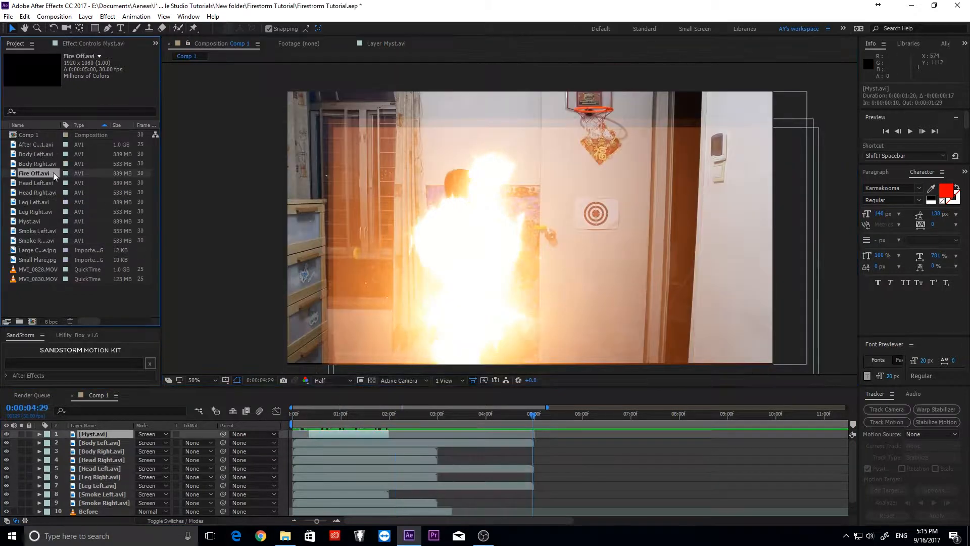
- Add Fire Off in Screen mode, trimmed to start at 4:23, flames moved down-right
left_click_drag(53, 172, 525, 421)
left_click(151, 435)
left_click(177, 199)
key("ctrl+shift+d")
left_click(534, 442)
key("Delete")
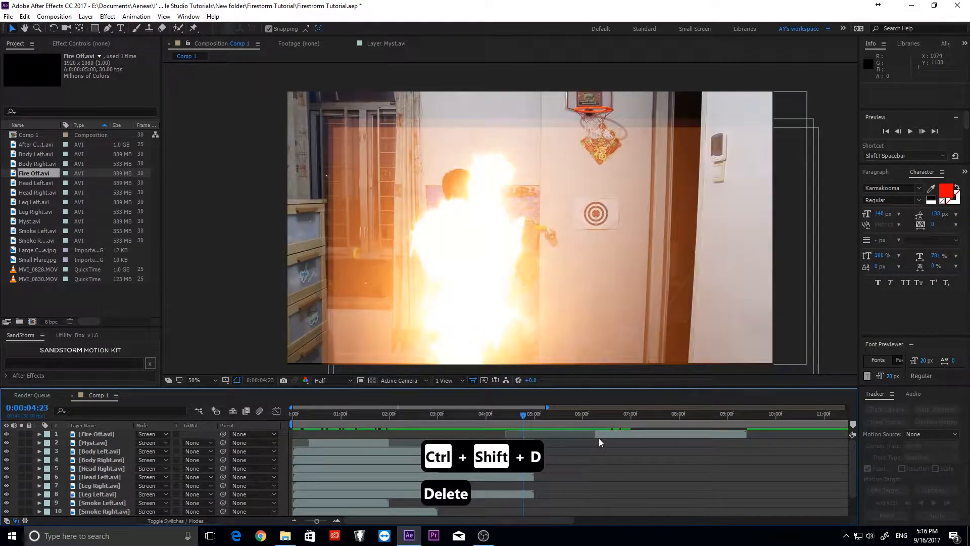
left_click_drag(598, 434, 526, 413)
left_click_drag(524, 274, 565, 301)
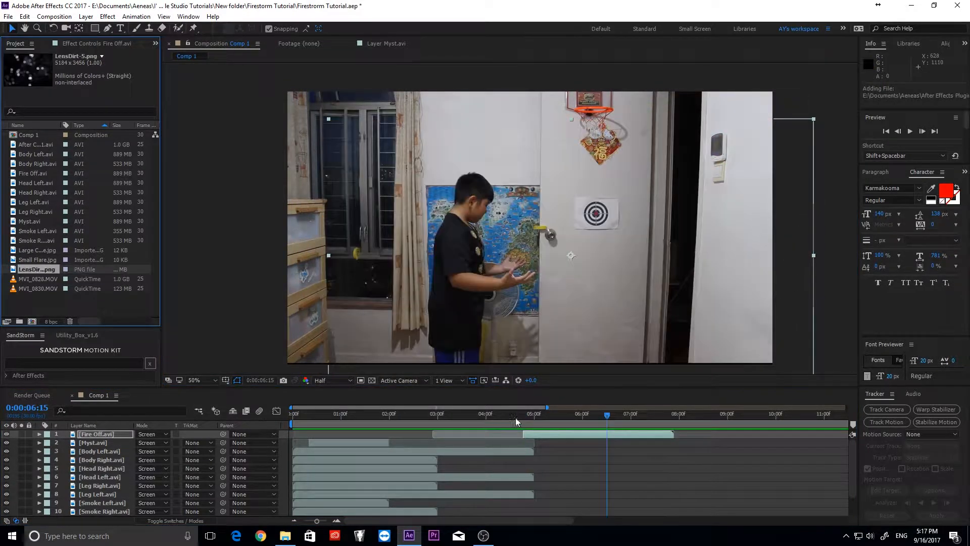
- Add LensDirt-5.png as the top layer, blended in Screen mode
left_click_drag(515, 419, 274, 419)
left_click_drag(20, 271, 122, 442)
key("s")
left_click(157, 434)
left_click(178, 212)
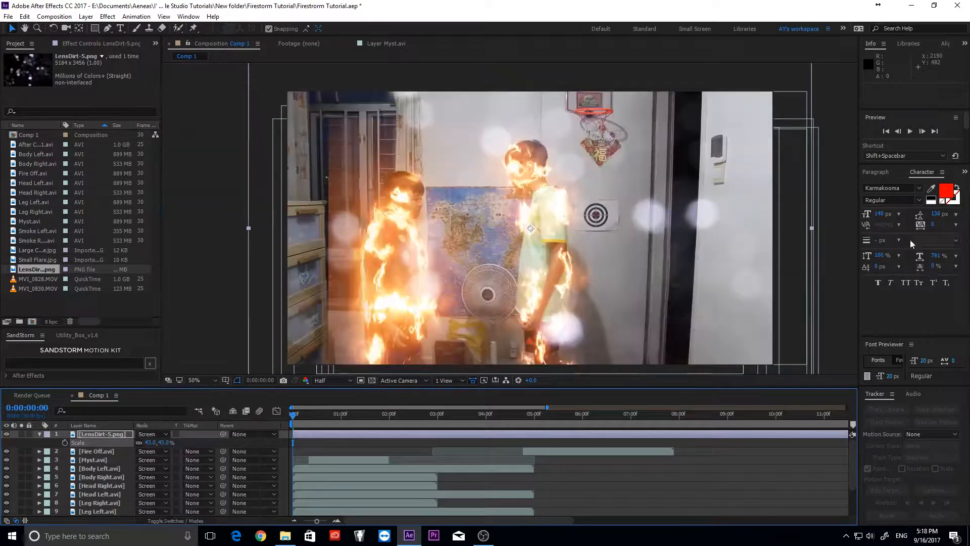
- Apply VC Color Vibrance to the lens dirt with an orange tint
left_click(965, 172)
left_click(905, 192)
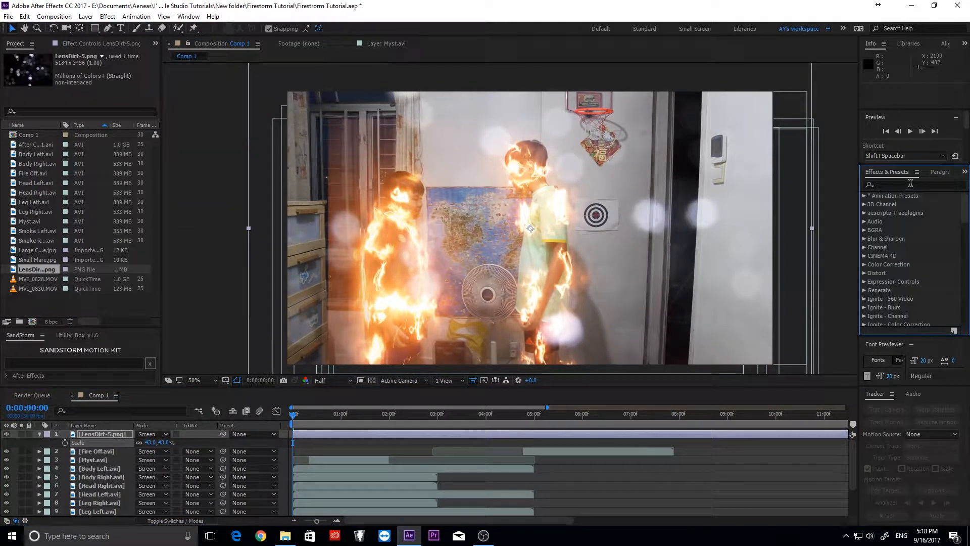
type("vc")
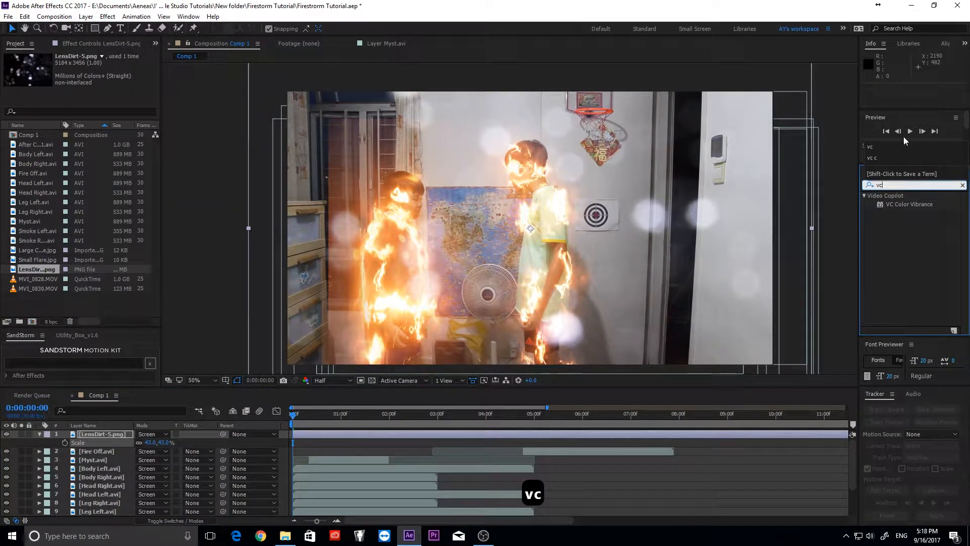
left_click_drag(899, 204, 308, 433)
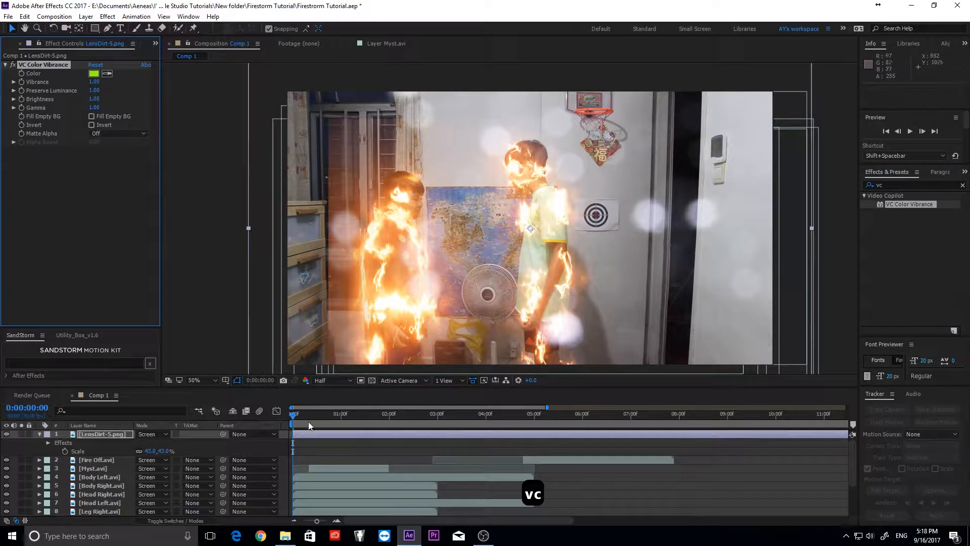
left_click(94, 73)
mouse_move(154, 122)
left_mouse_down()
mouse_move(155, 149)
mouse_move(156, 139)
left_mouse_up()
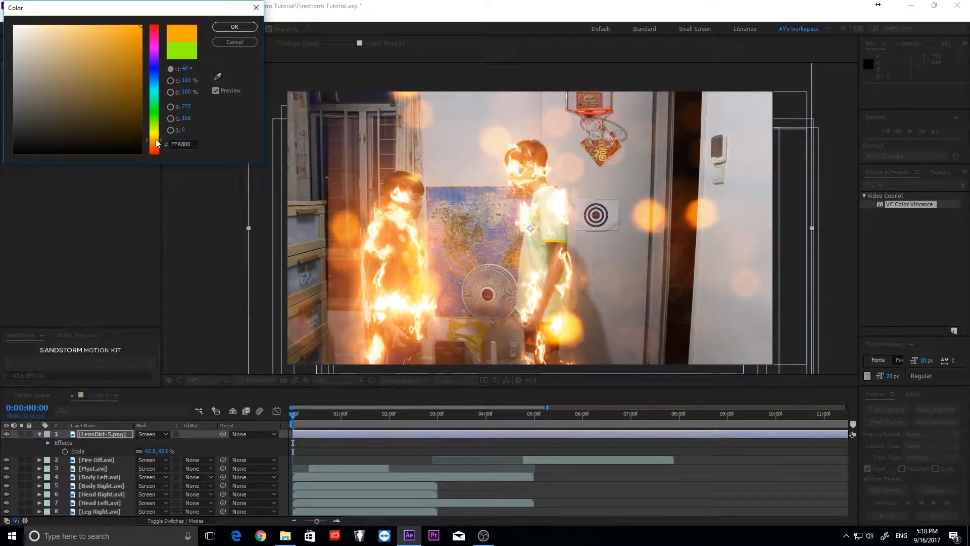
left_click(227, 29)
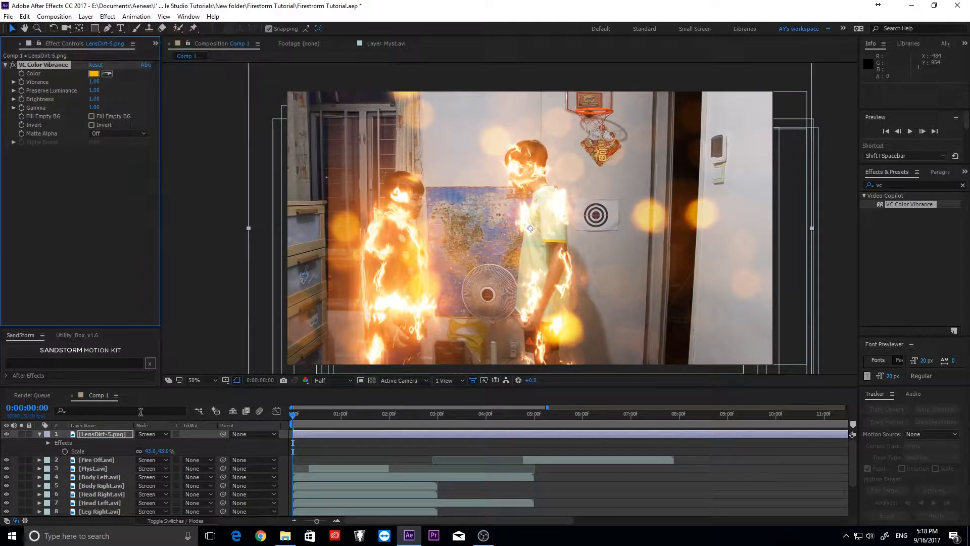
- Lower the lens dirt opacity to 41% and preview from the start
key("t")
left_click_drag(143, 442, 137, 446)
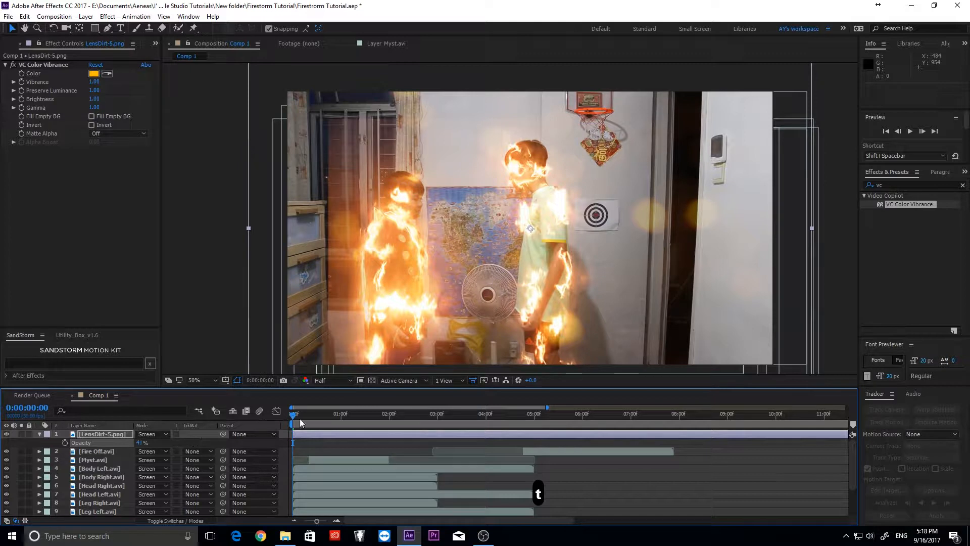
left_click_drag(299, 419, 277, 412)
- Pre-compose the fire and smoke layers into a comp named 'Merge', set to Screen mode
scroll(320, 456, "down", 3)
left_click(331, 482, "shift")
right_click(332, 482)
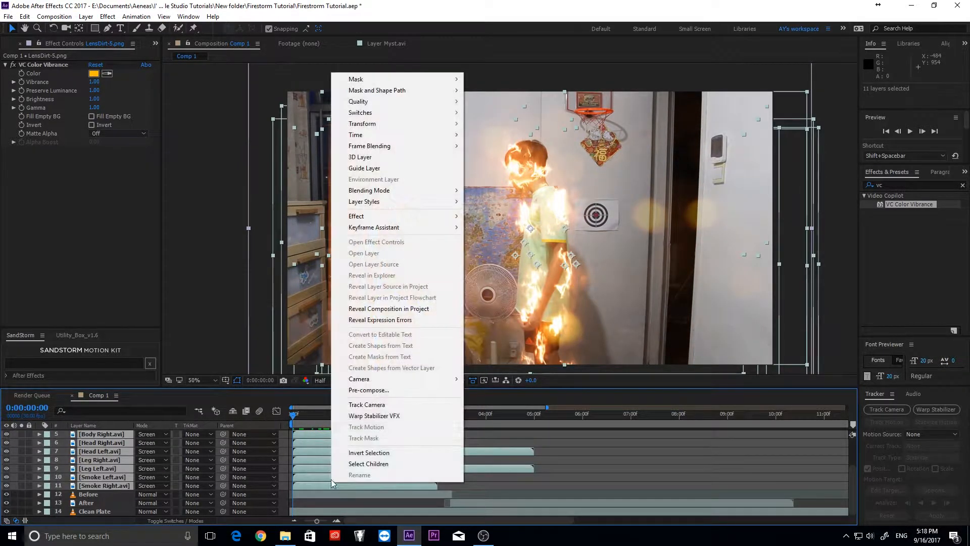
left_click(384, 390)
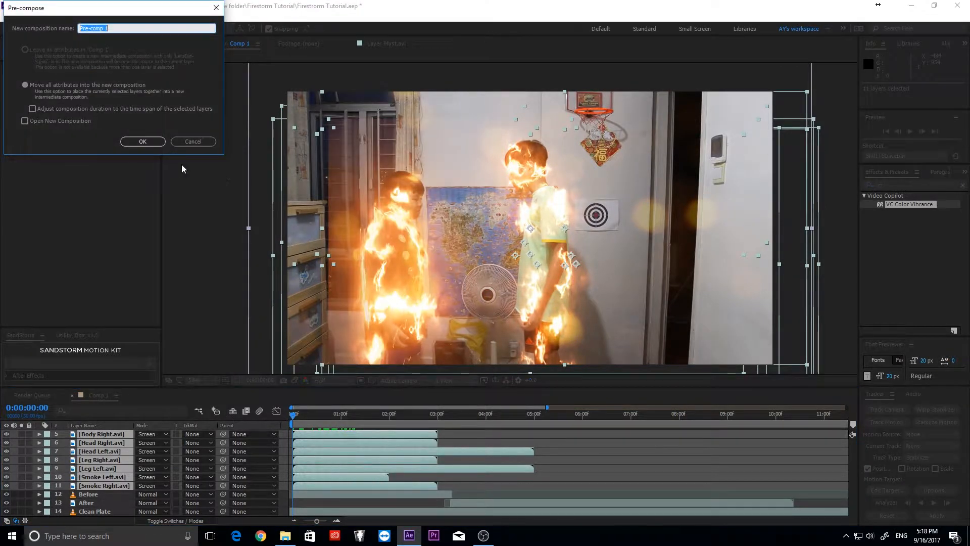
type("Merge")
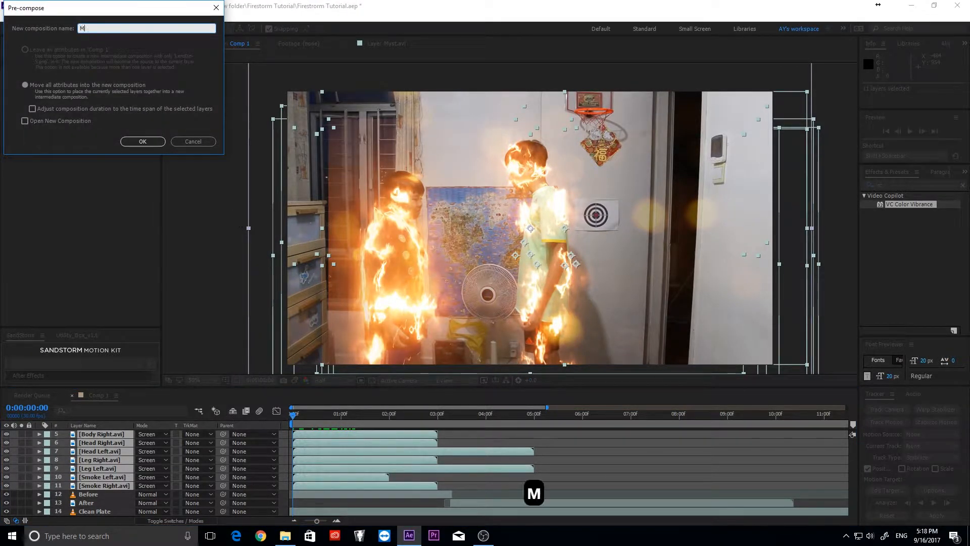
key("Return")
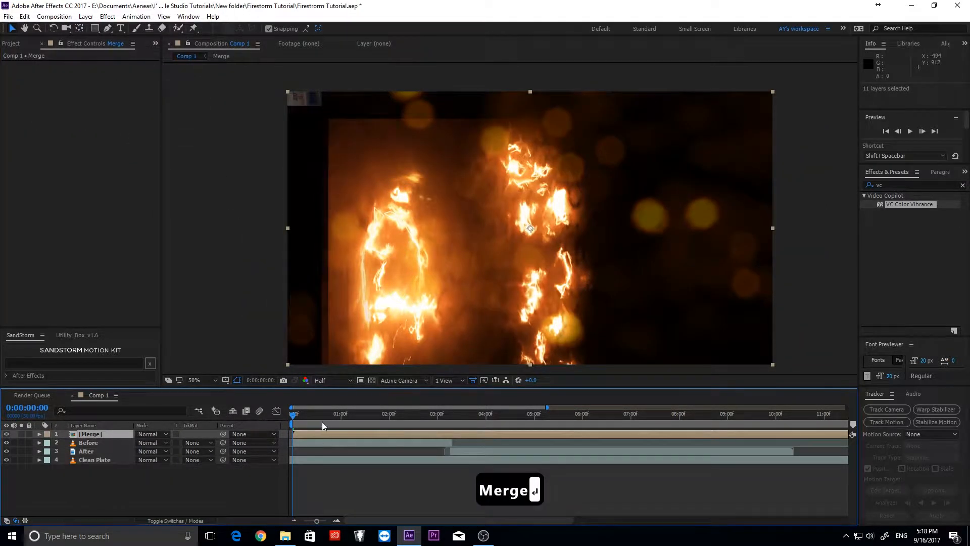
left_click(163, 434)
left_click(204, 200)
- Move the VC Color Vibrance effect out of Merge and paste it in Comp 1
double_click(65, 433)
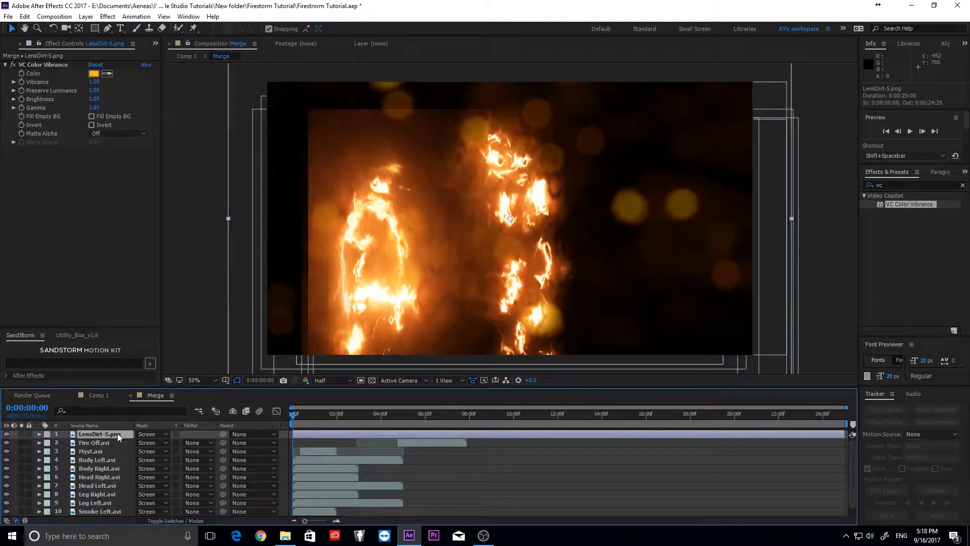
key("ctrl+c")
key("Delete")
left_click(99, 395)
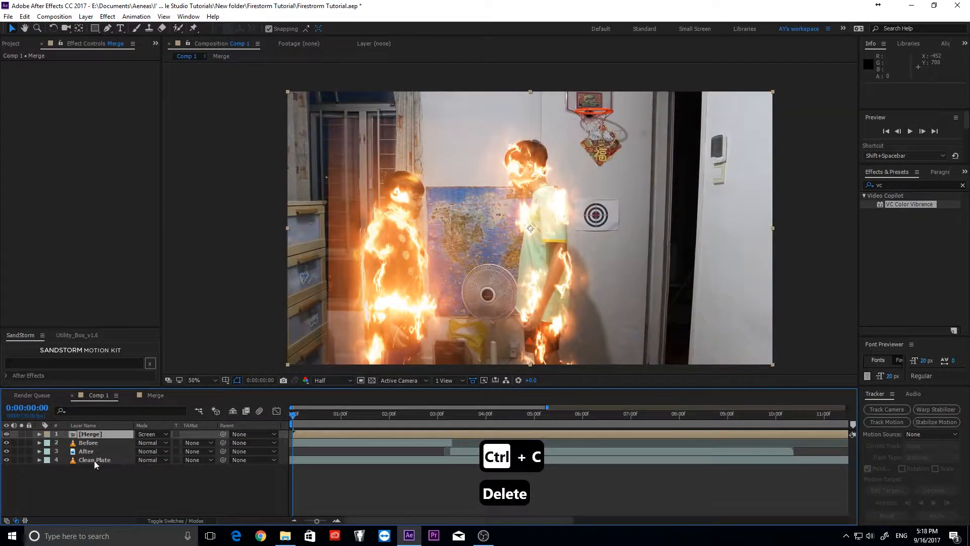
key("ctrl+v")
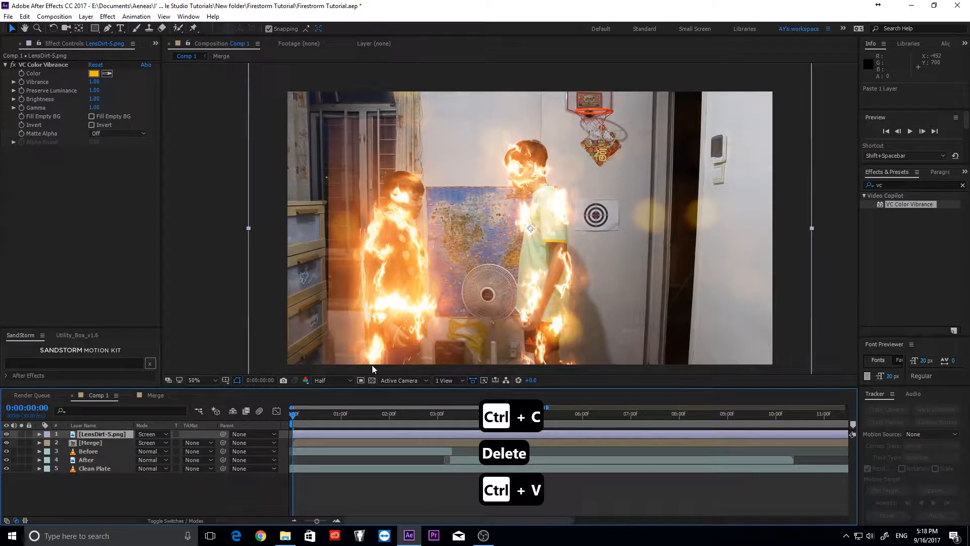
- Shift the Merge and LensDirt-5 layers to start a few frames later
left_click(298, 442)
left_click(304, 435, "shift")
mouse_move(304, 434)
left_mouse_down()
mouse_move(315, 434)
mouse_move(304, 418)
left_mouse_up()
left_click(298, 419)
- Drive LensDirt-5 opacity with a wiggle(1,8) expression and preview it
key("r")
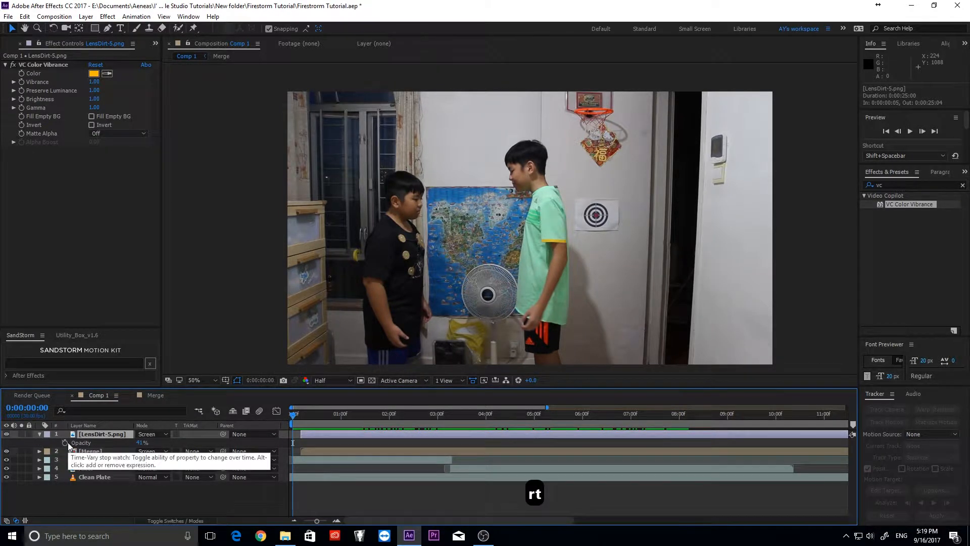
left_click(66, 442, "alt")
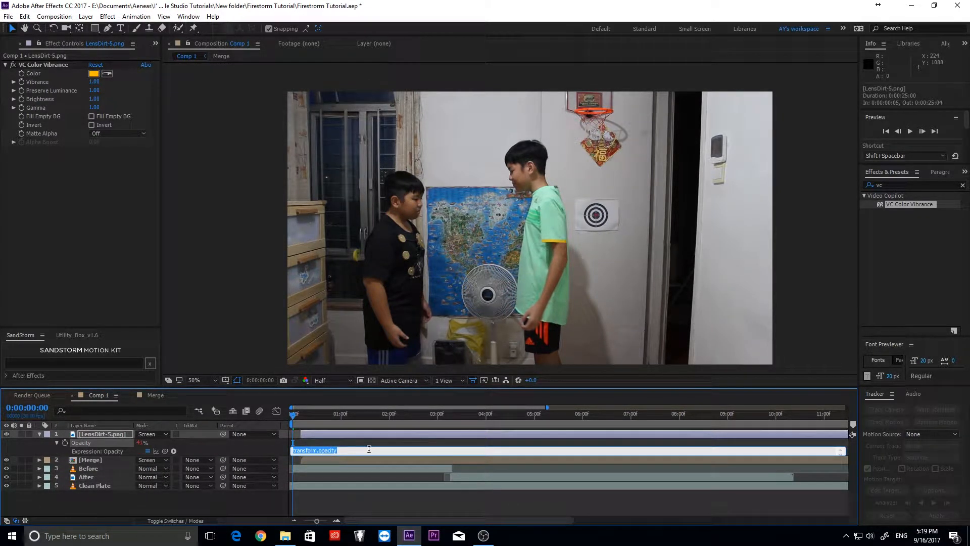
type("wiggle ")
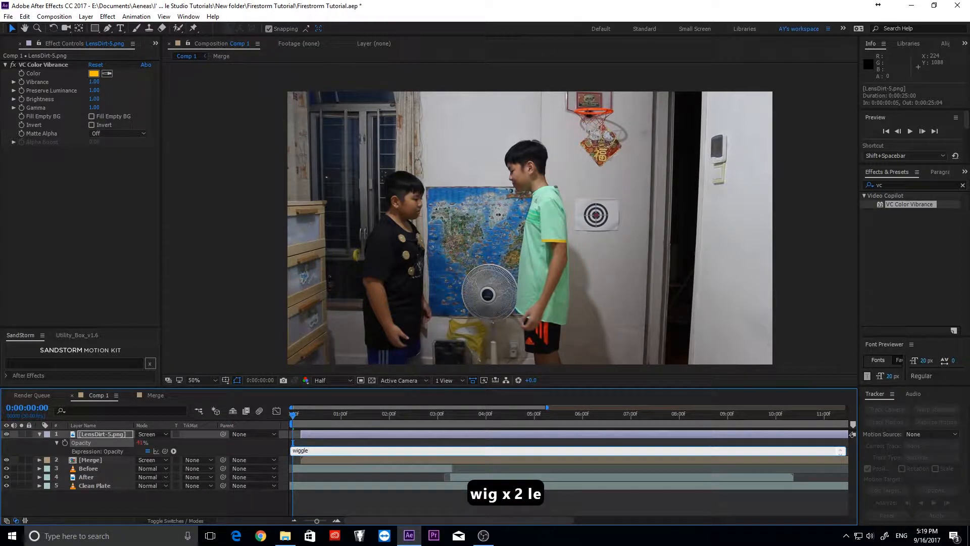
type("()")
key("Left")
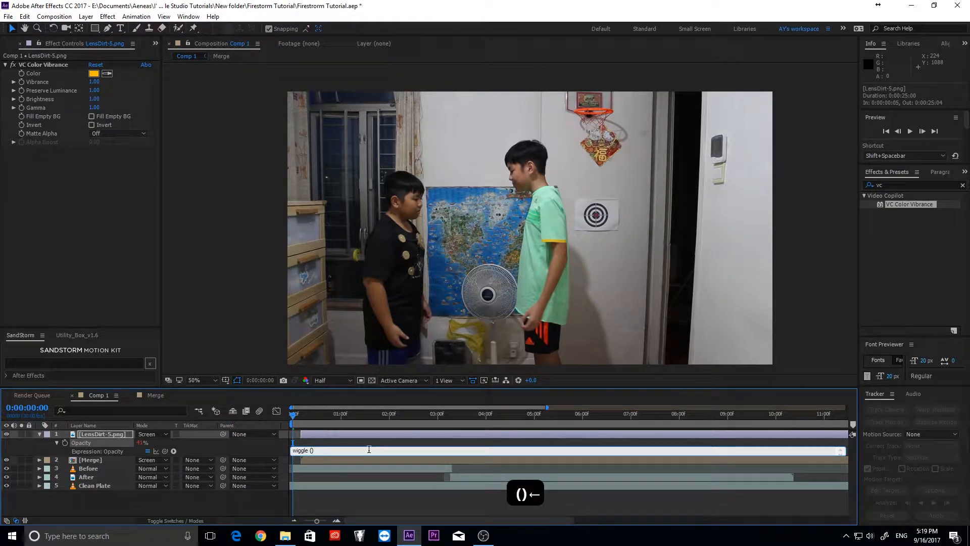
type("1,")
type("8")
key("KP_Enter")
key("space")
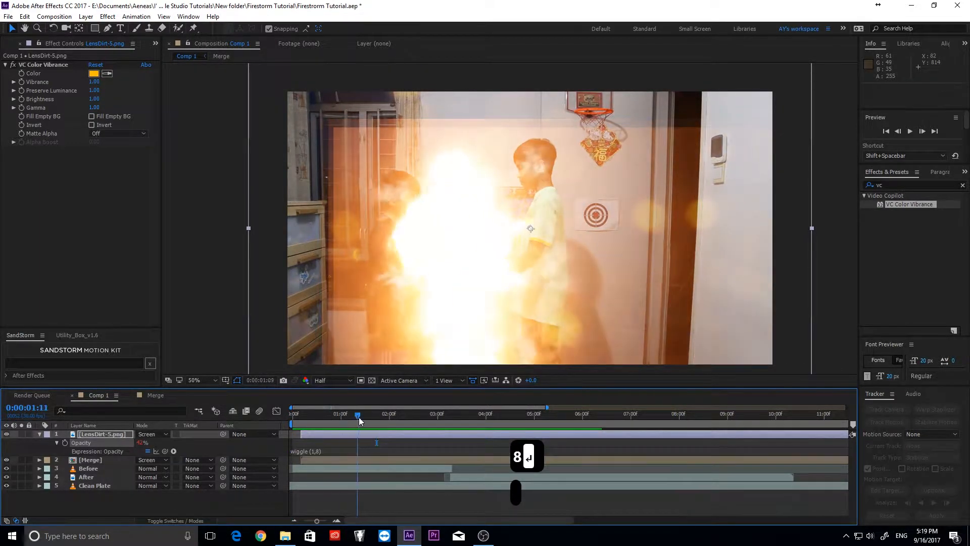
- Change the opacity expression to wiggle(8,30) and preview playback
left_click(321, 451)
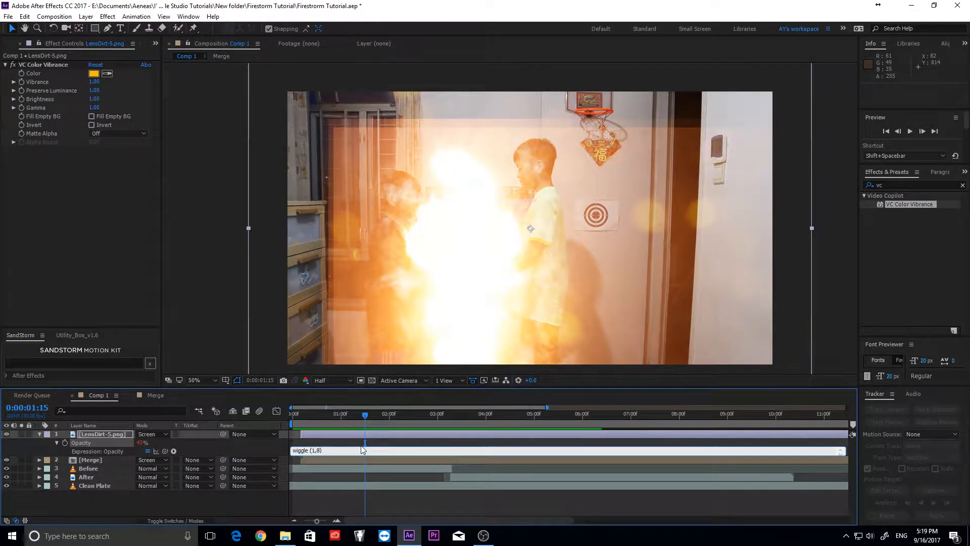
key("BackSpace")
type("30")
key("Left")
key("Left")
key("Left")
key("BackSpace")
type("8")
key("KP_Enter")
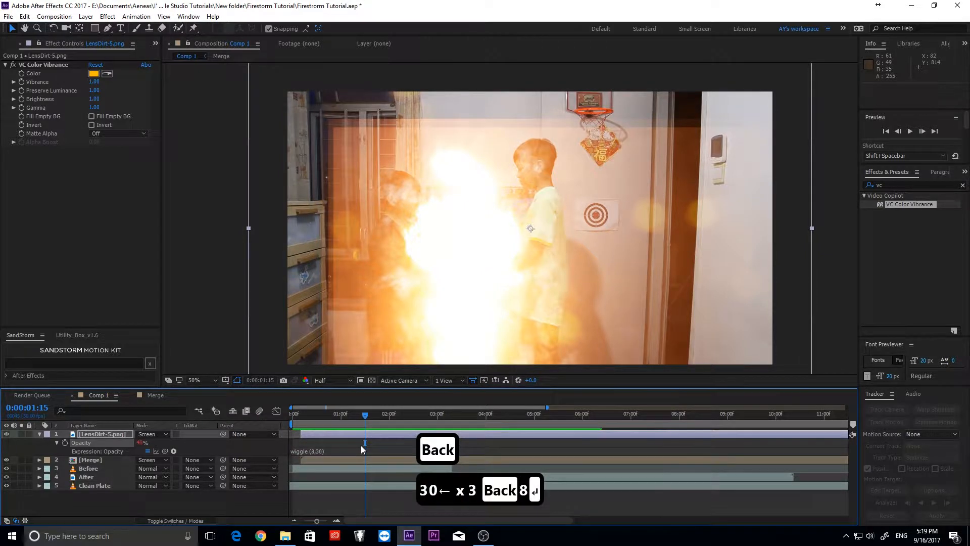
key("space")
- Reduce the amplitude so the opacity expression reads wiggle(8,20)
left_click(317, 415)
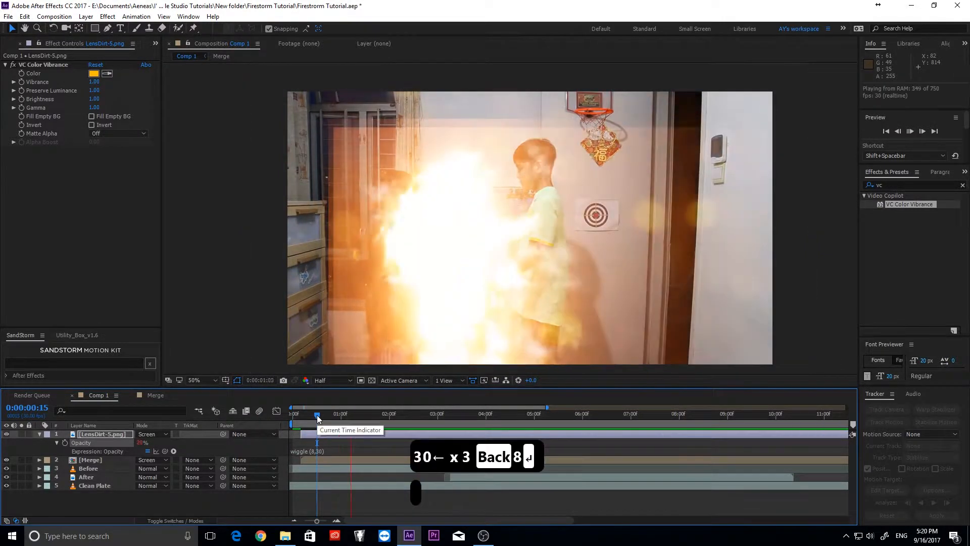
left_click(330, 450)
key("BackSpace")
type("2")
key("KP_Enter")
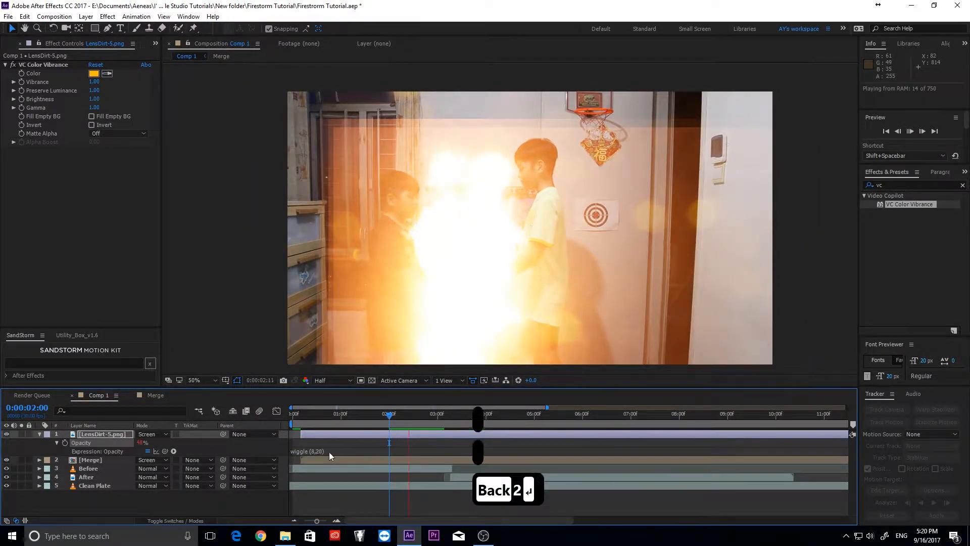
left_click(320, 418)
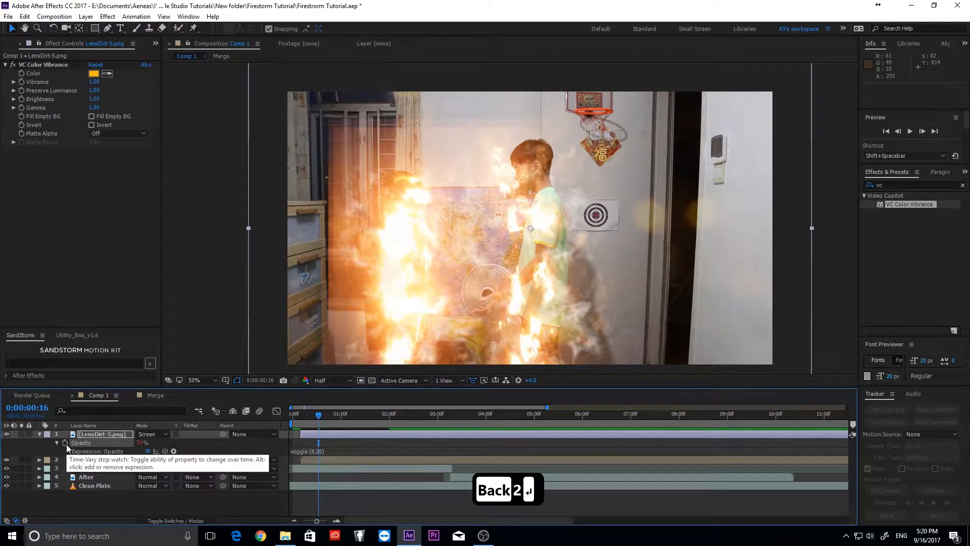
- Start a wiggle expression on the LensDirt-5 position property
key("p")
left_click(64, 442, "alt")
type("wi")
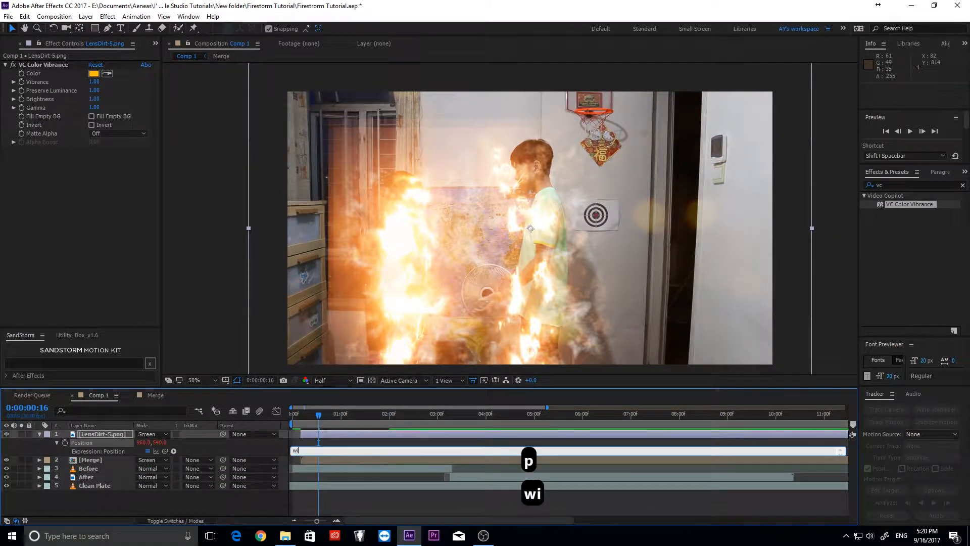
type("ggle ()")
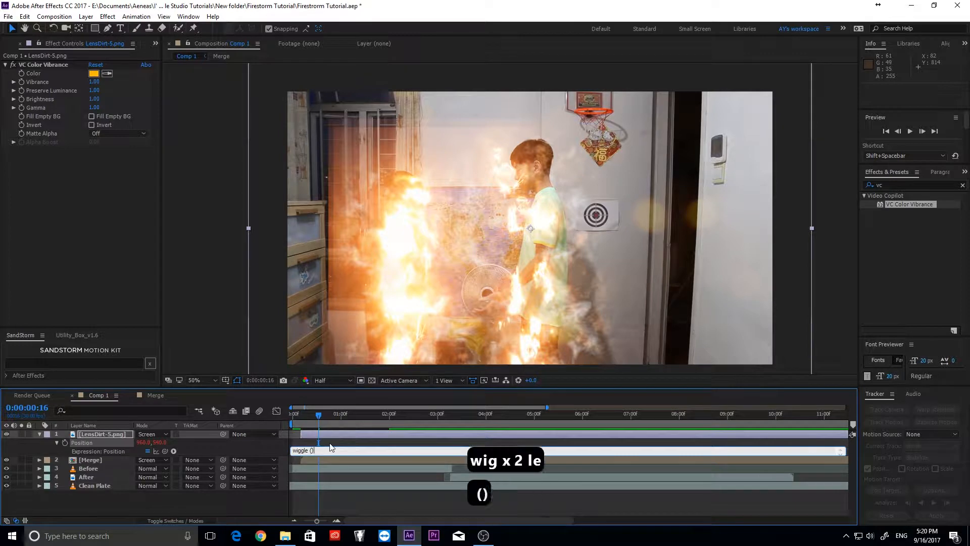
key("Left")
- Finish the position wiggle, then fade LensDirt-5 and Merge from 0% at frame 5 to full by 15
type("3,")
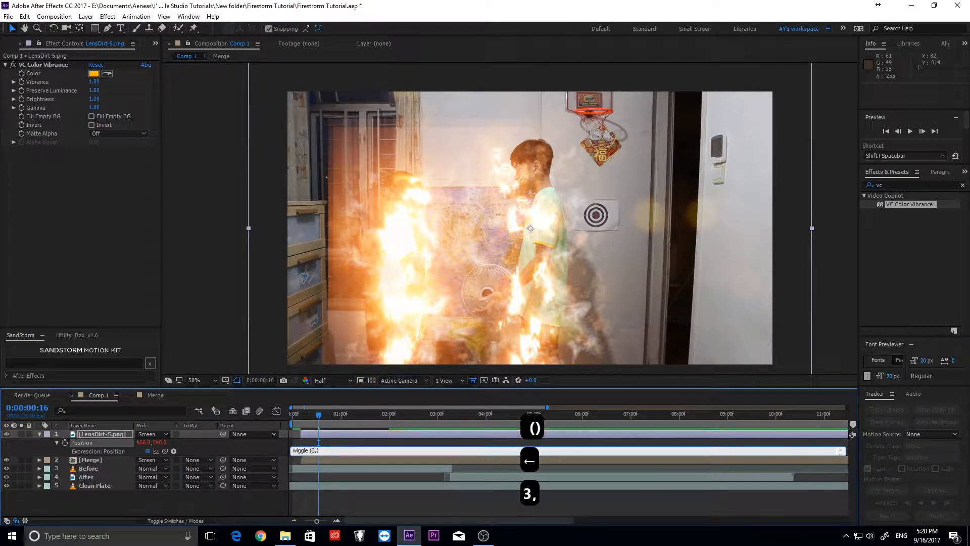
key("t")
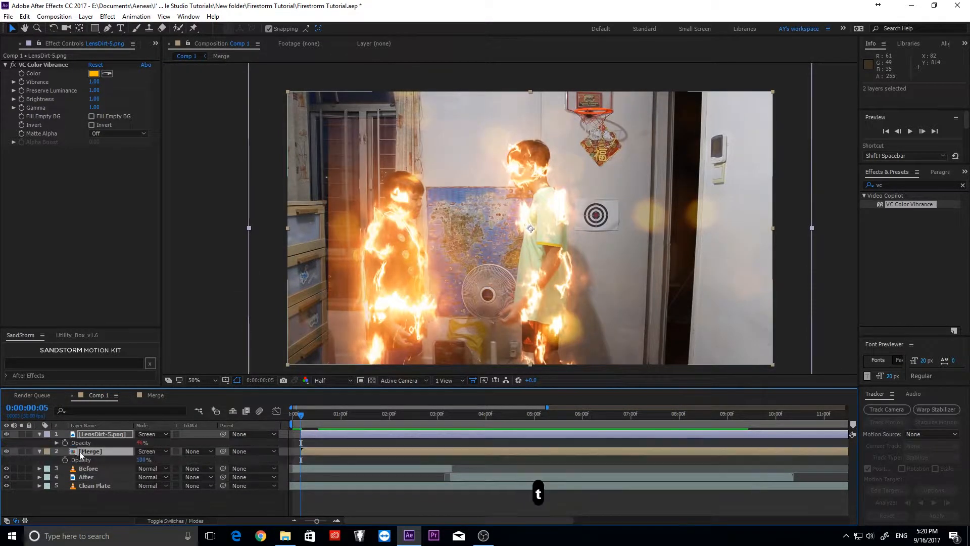
left_click(65, 459)
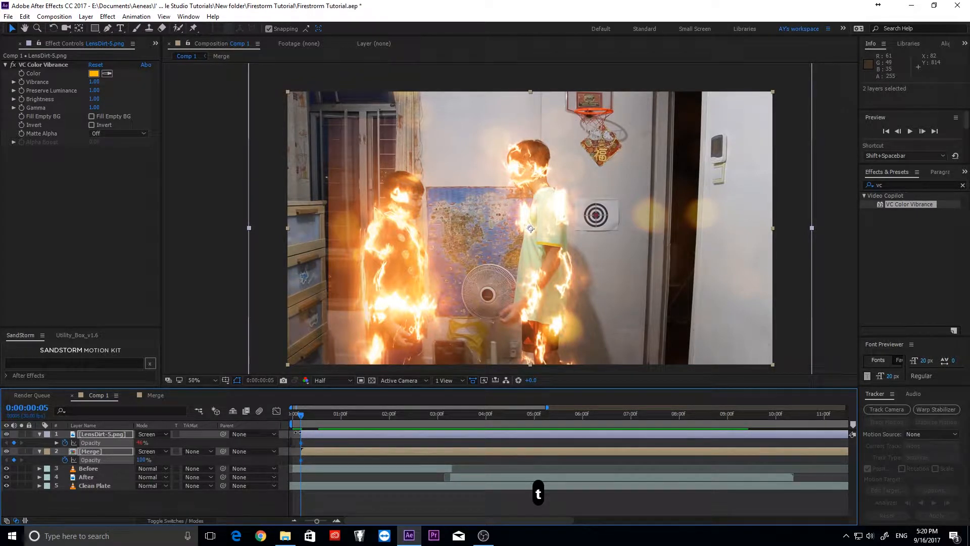
left_click_drag(303, 460, 316, 460)
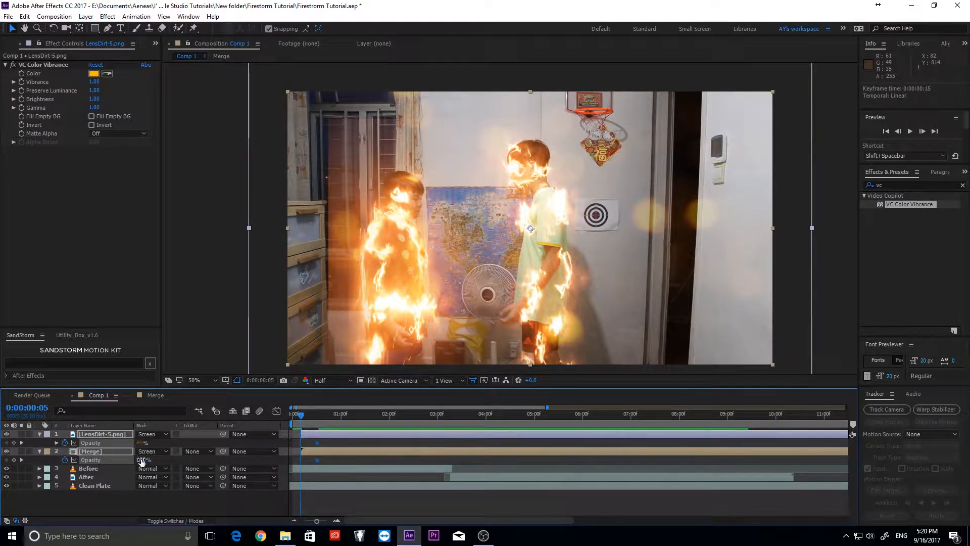
left_click_drag(142, 461, 40, 452)
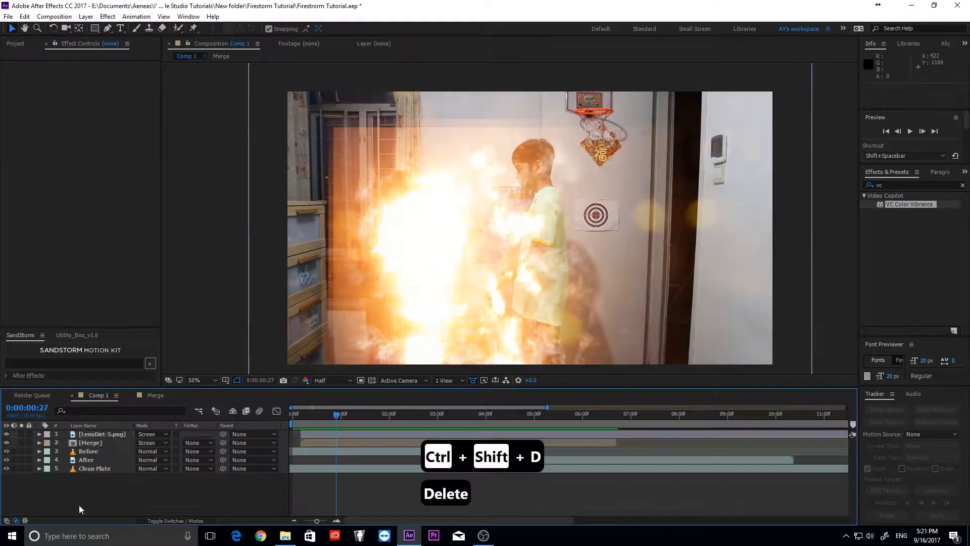
right_click(79, 505)
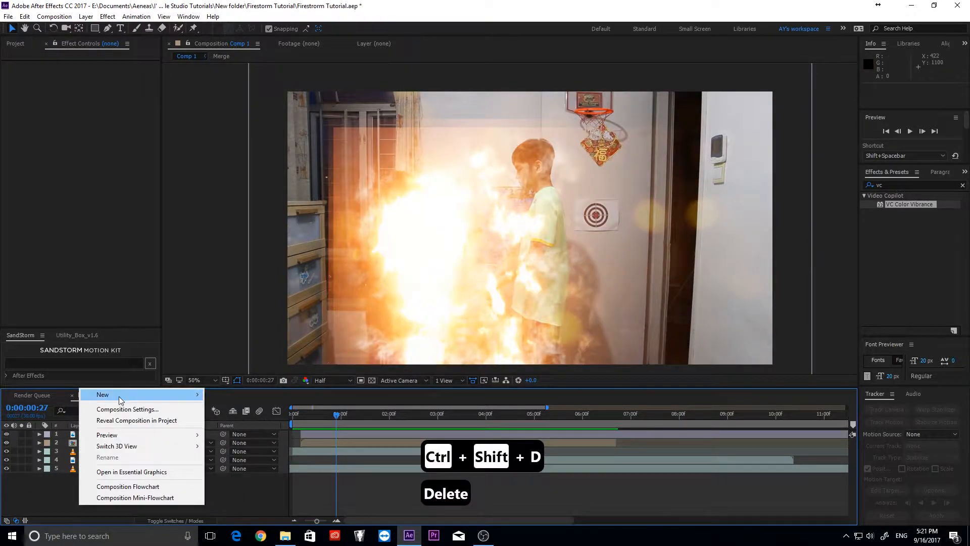
- Add a new adjustment layer on top and apply the Tritone effect to it
mouse_move(121, 395)
left_click(242, 476)
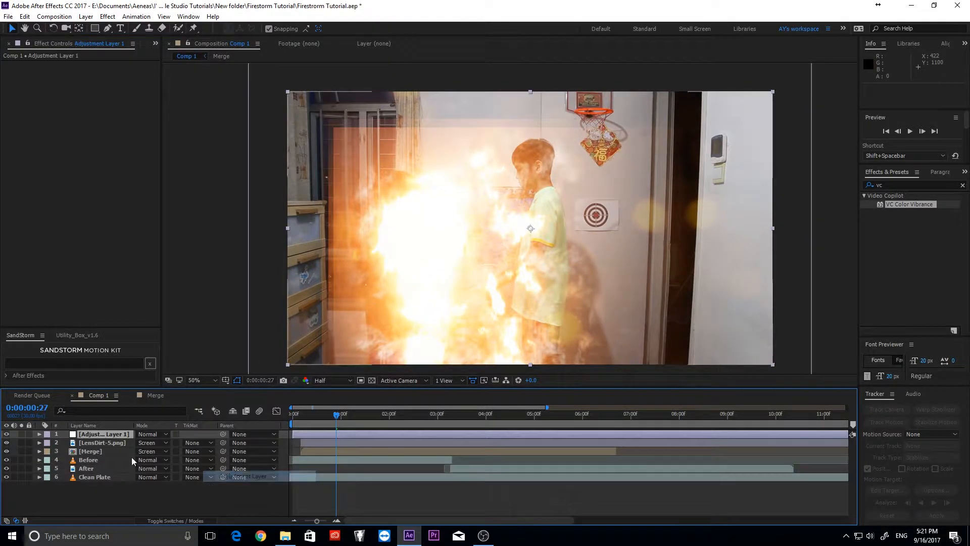
left_click(890, 186)
key("BackSpace")
key("BackSpace")
type("trit")
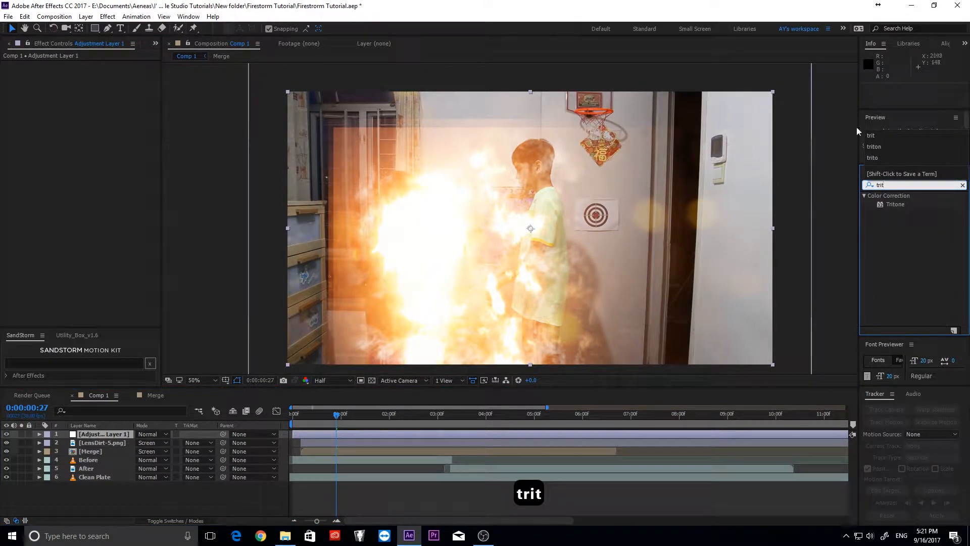
left_click_drag(895, 205, 114, 435)
- Set Tritone Highlights to yellow and Midtones to a deep orange (FF7800)
left_click(93, 74)
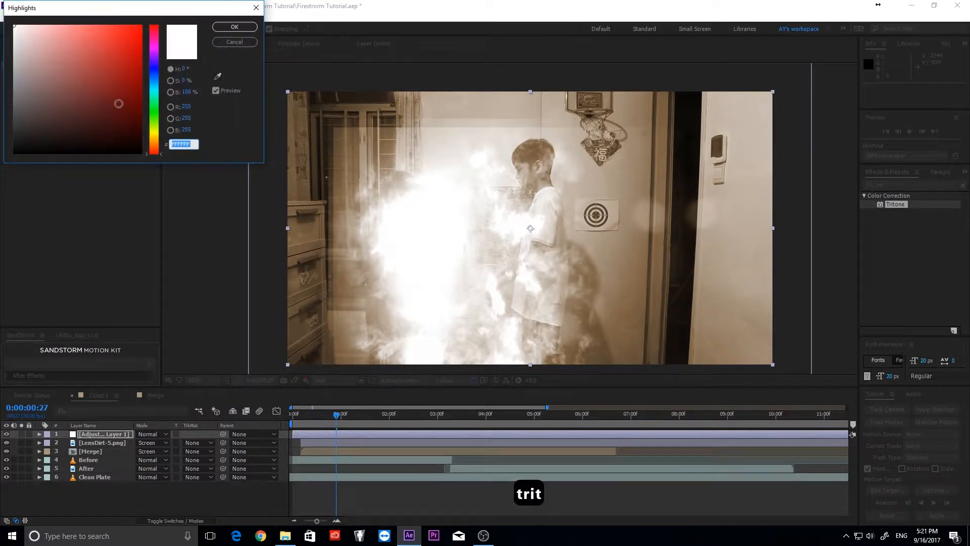
left_click(156, 136)
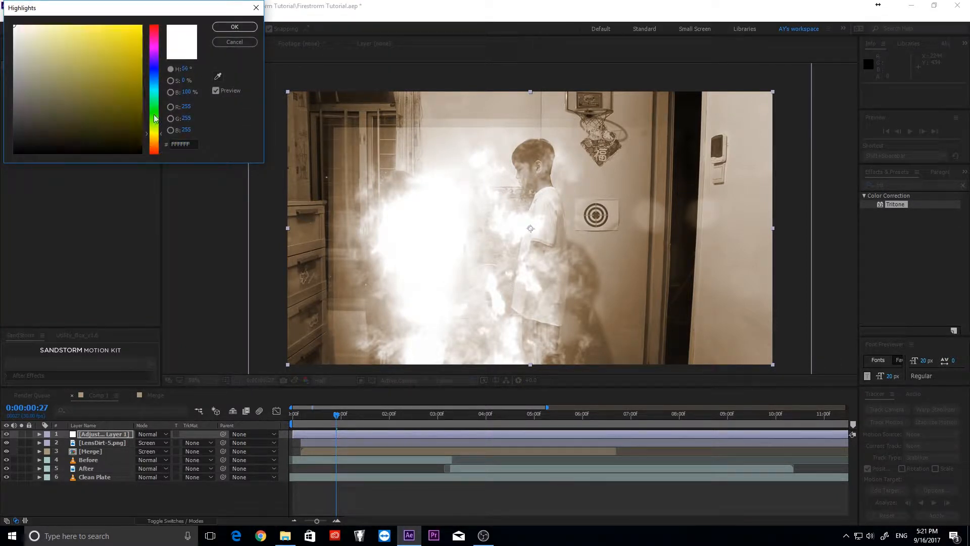
left_click(234, 26)
left_click(94, 83)
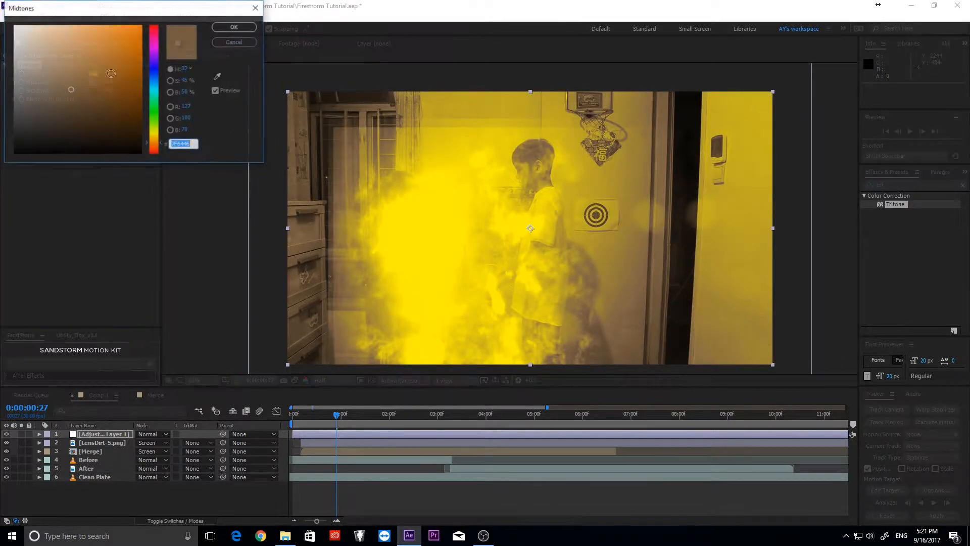
left_click(151, 135)
left_click_drag(153, 142, 153, 147)
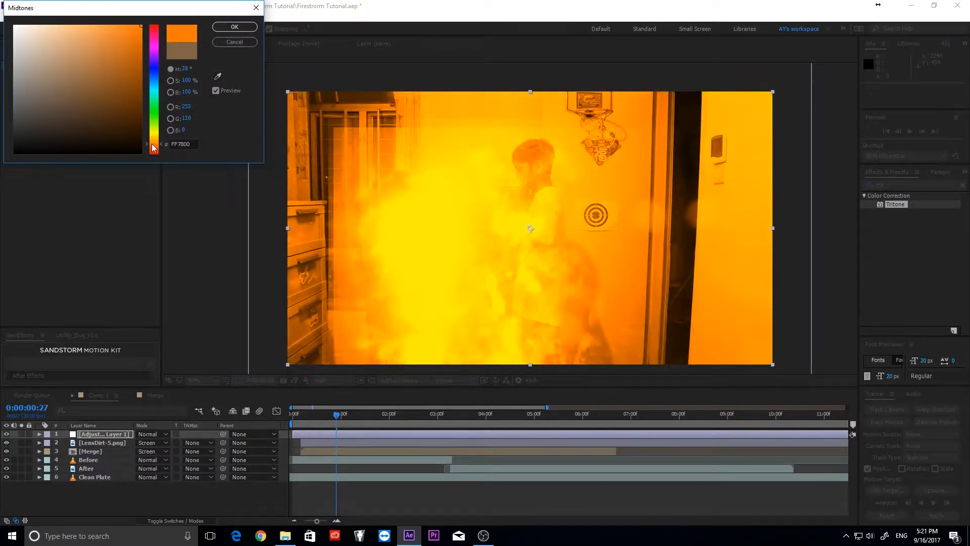
left_click(235, 27)
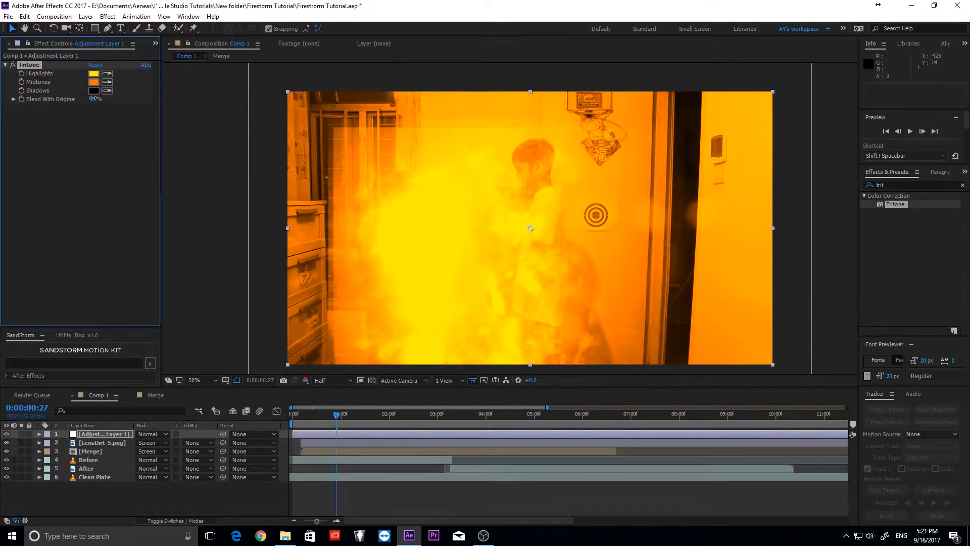
- Blend Tritone partly with the original and draw a rectangular Subtract mask over most of the frame
left_click_drag(94, 99, 116, 99)
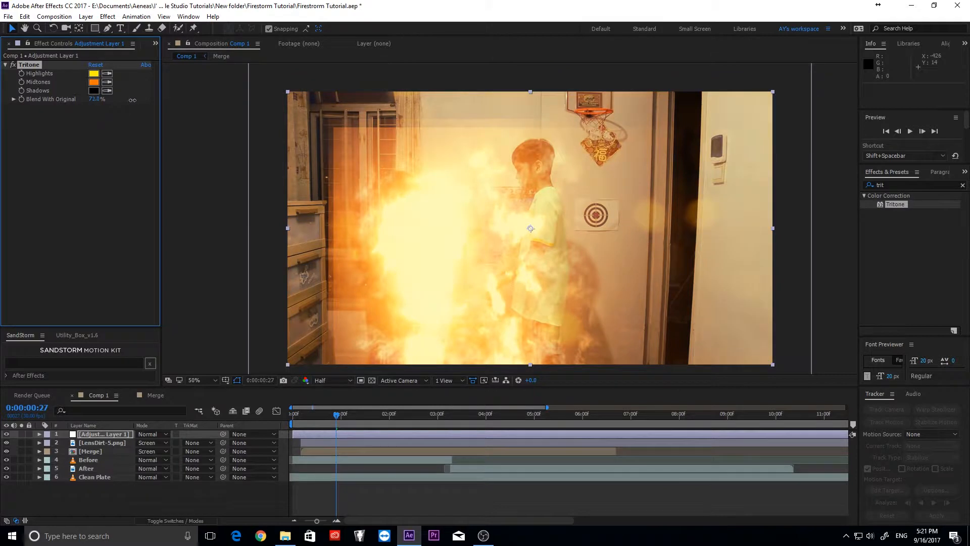
left_click_drag(93, 29, 125, 38)
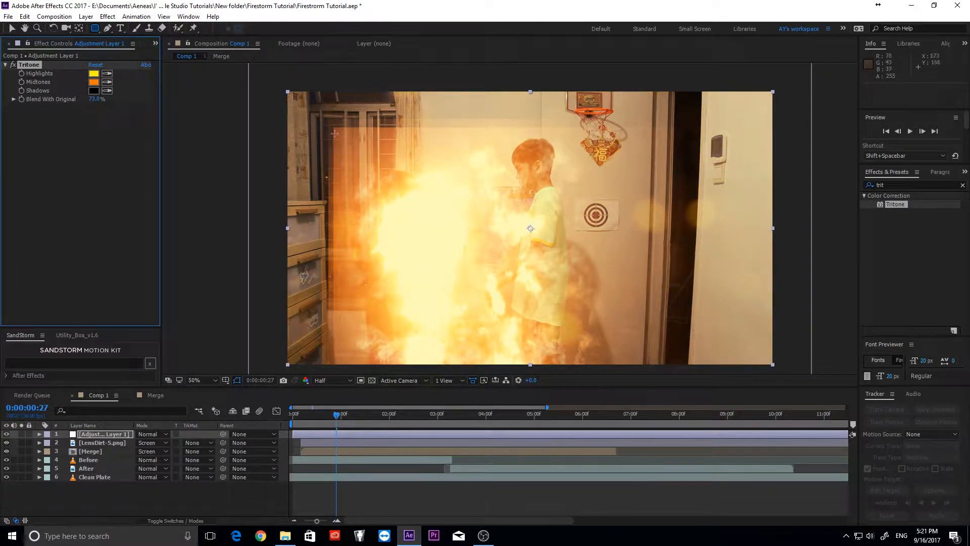
mouse_move(329, 124)
left_mouse_down()
mouse_move(472, 288)
mouse_move(707, 371)
left_mouse_up()
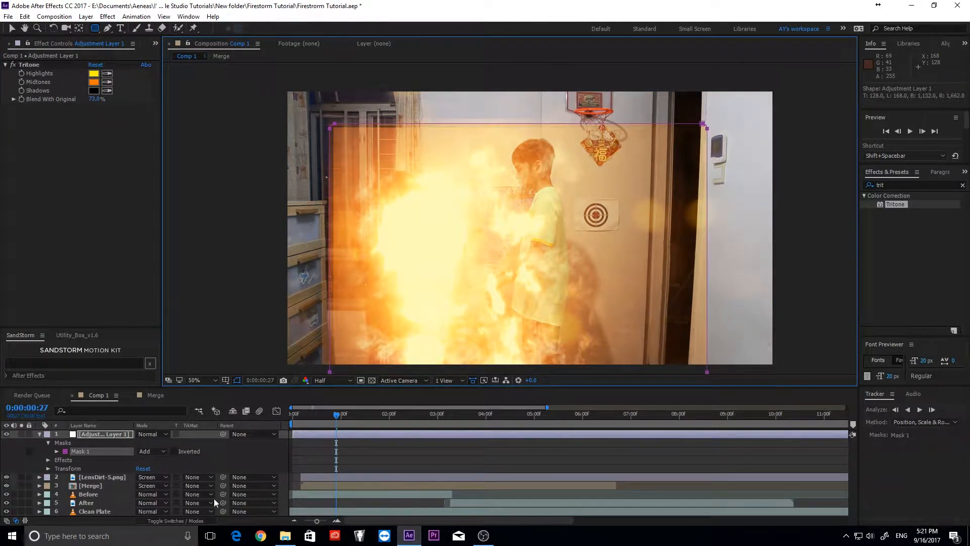
left_click(57, 451)
left_click(152, 451)
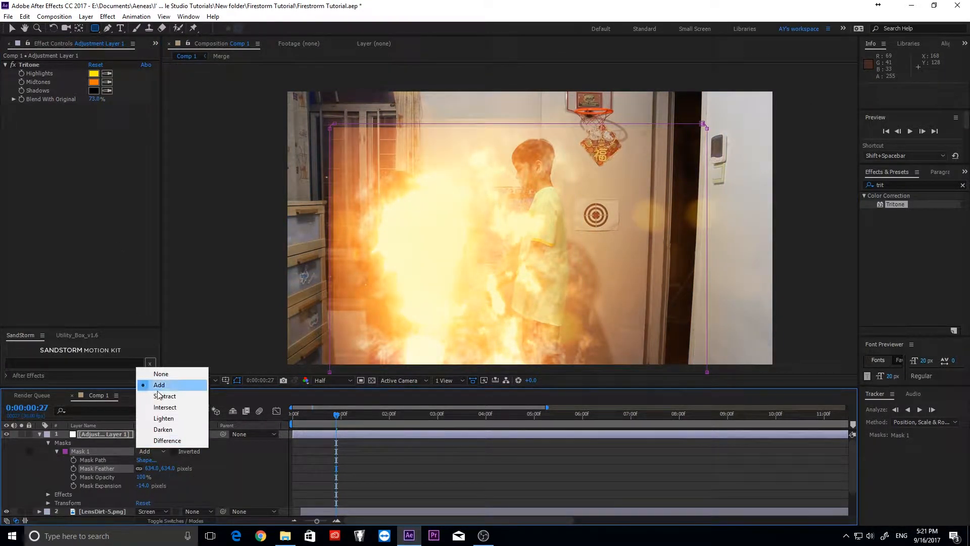
left_click(159, 396)
- Lower Tritone's blend with the original, feather the mask 130 pixels, and set Expansion to 0
left_click(12, 28)
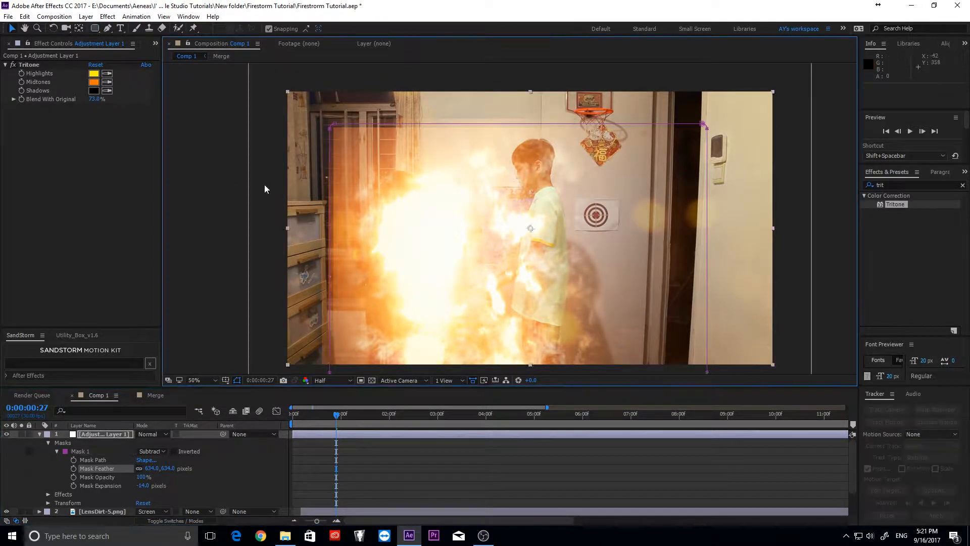
left_click_drag(95, 99, 78, 100)
left_click_drag(162, 470, 136, 499)
left_click(143, 486)
type("0")
key("Return")
- Undo the stray mask path edits, then delete and restore the mask
left_click(175, 335)
left_click(301, 350)
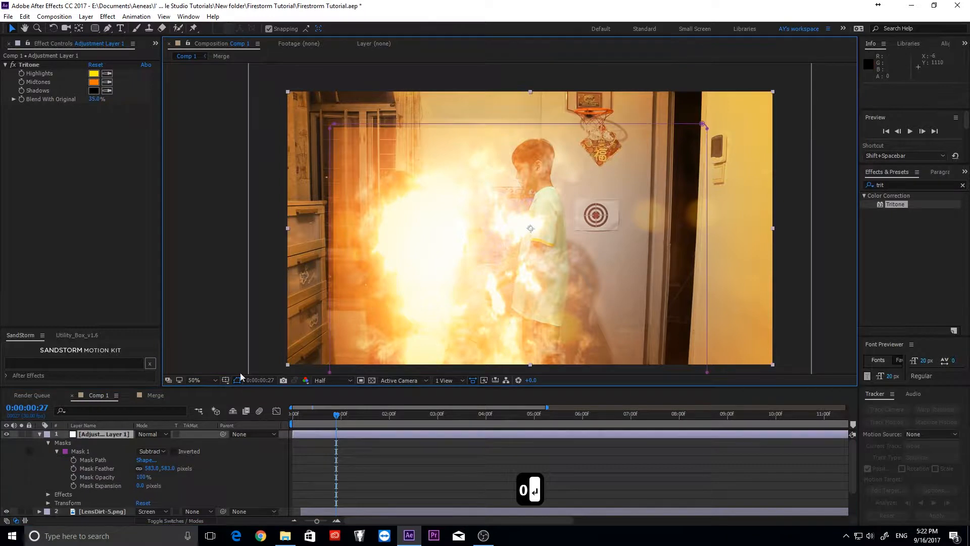
key("ctrl+z")
key("ctrl+z")
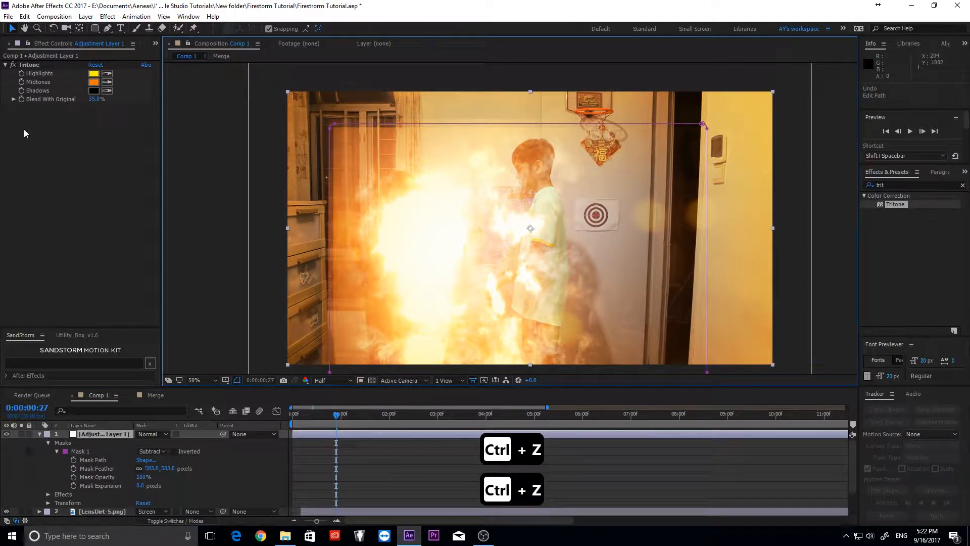
left_click(114, 451)
key("Delete")
key("ctrl+z")
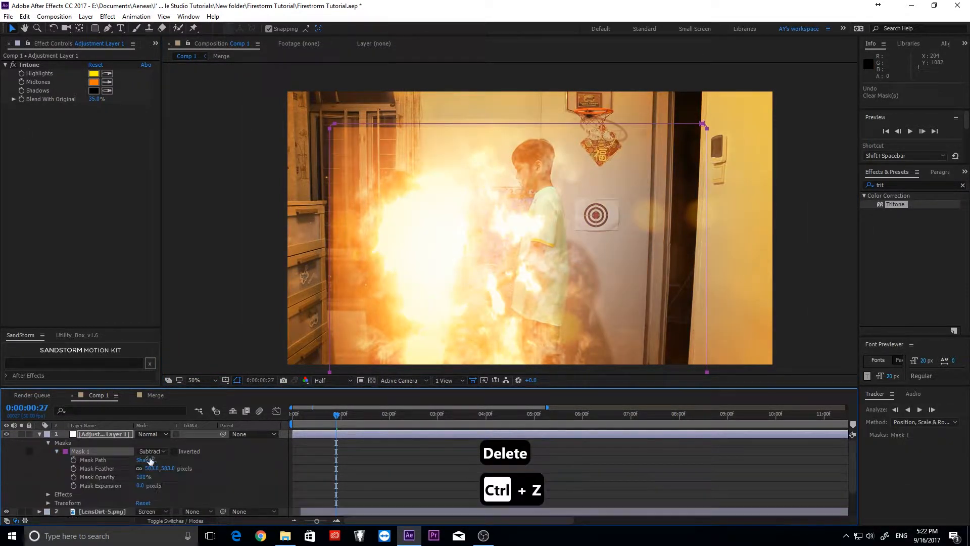
- Raise the mask opacity to 100%, copy the mask, and select the Merge layer
left_click_drag(101, 477, 233, 478)
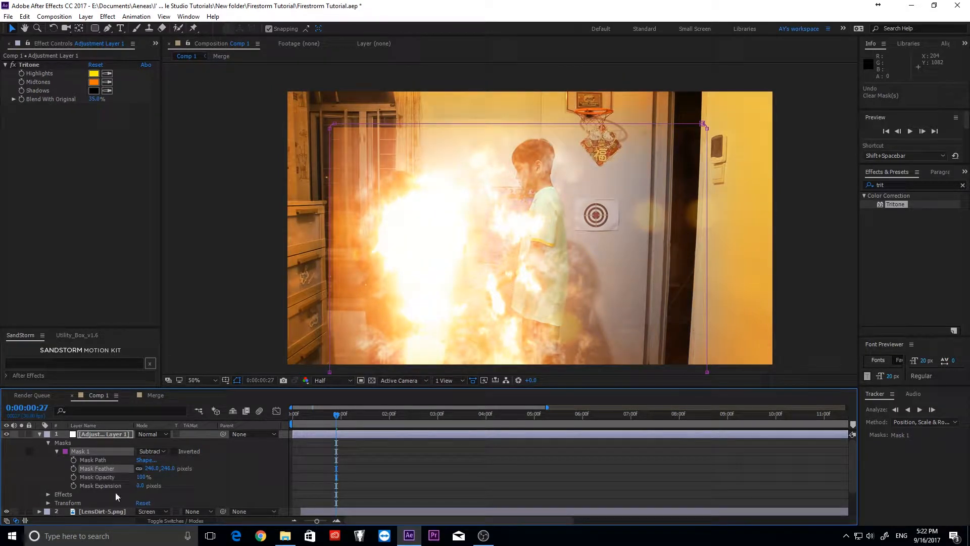
left_click(177, 340)
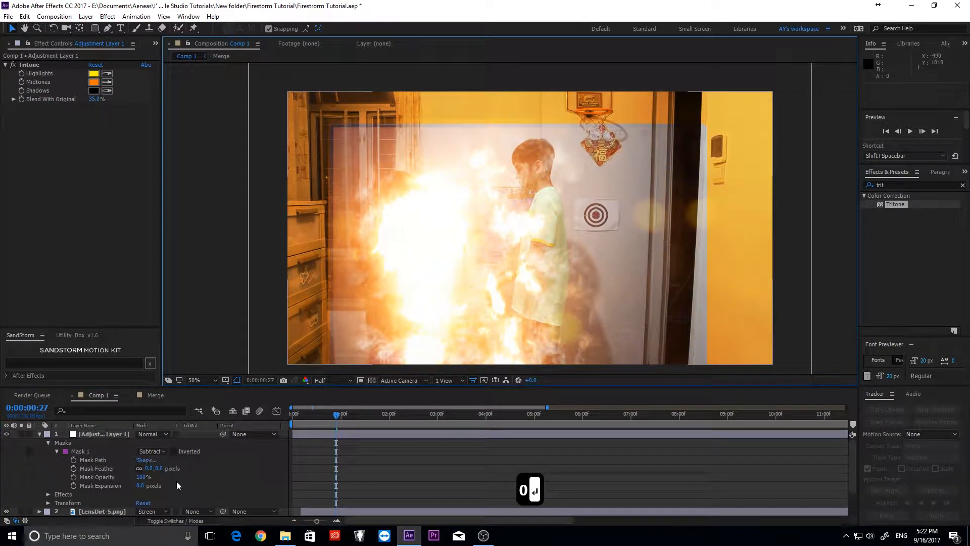
key("ctrl+c")
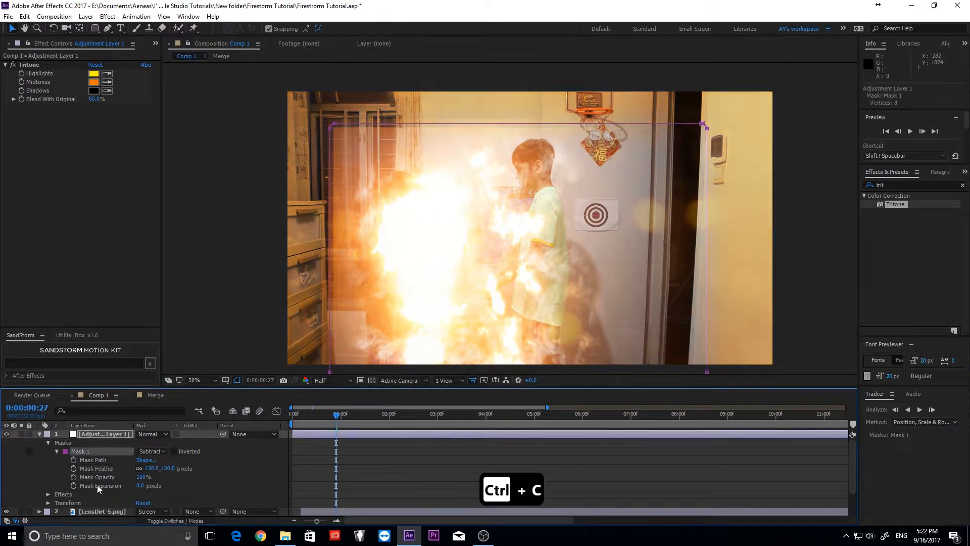
scroll(96, 487, "down", 2)
left_click(96, 488)
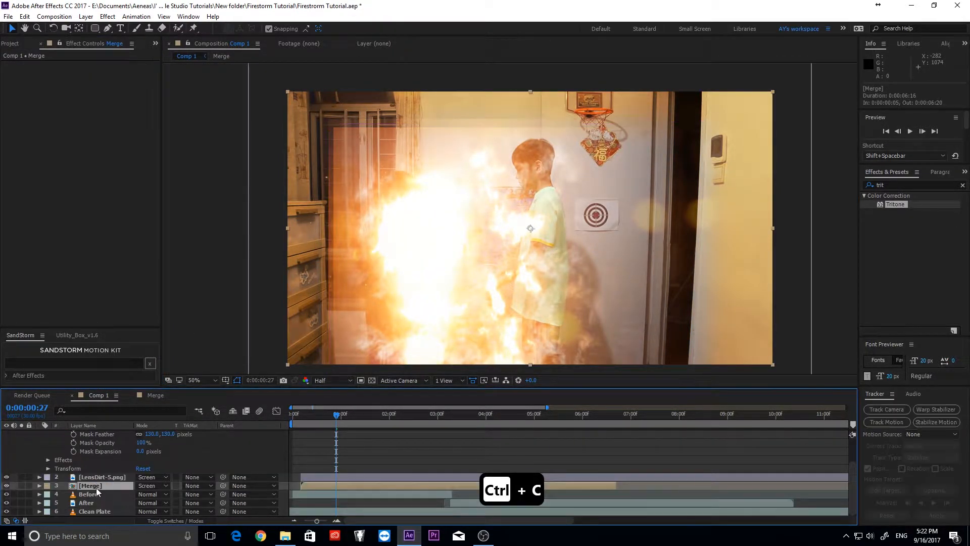
- Paste the mask onto the Merge layer and switch its mode to Add
key("ctrl+v")
key("m")
key("m")
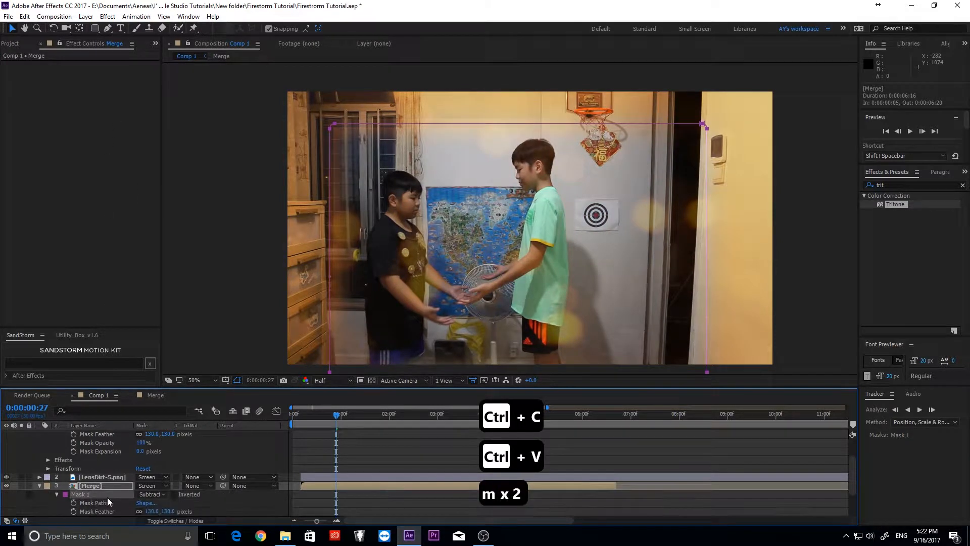
scroll(123, 507, "down", 2)
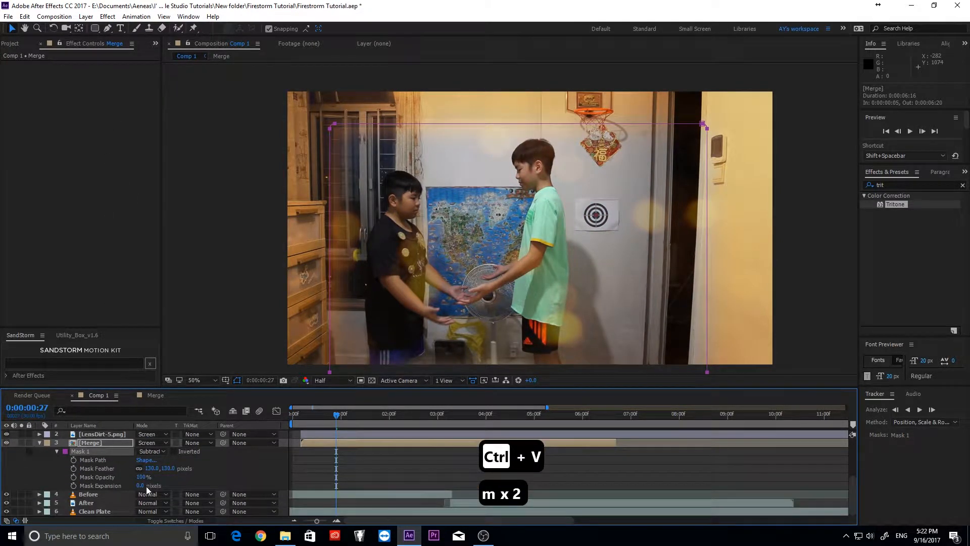
left_click(163, 451)
left_click(159, 385)
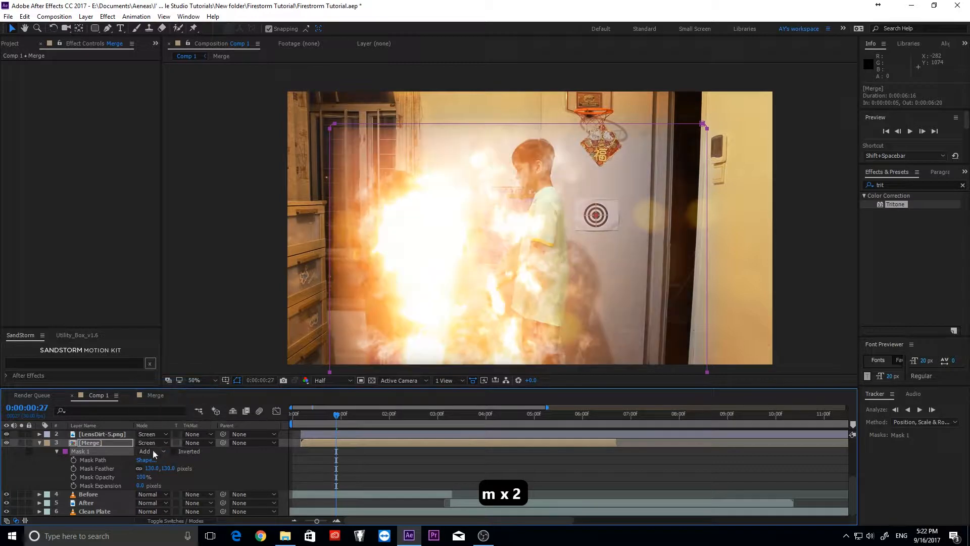
left_click(187, 269)
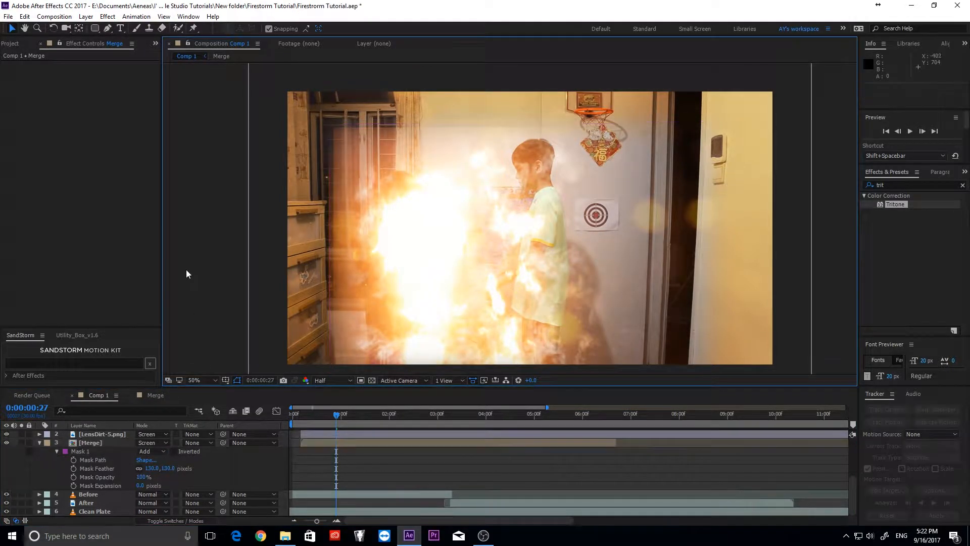
- Pull the Merge mask expansion inward by 35 pixels and retune the Tritone blend
left_click_drag(141, 485, 125, 485)
left_click(187, 317)
scroll(143, 477, "up", 3)
left_click(187, 319)
left_click(103, 435)
left_click_drag(94, 99, 72, 106)
left_click(326, 116)
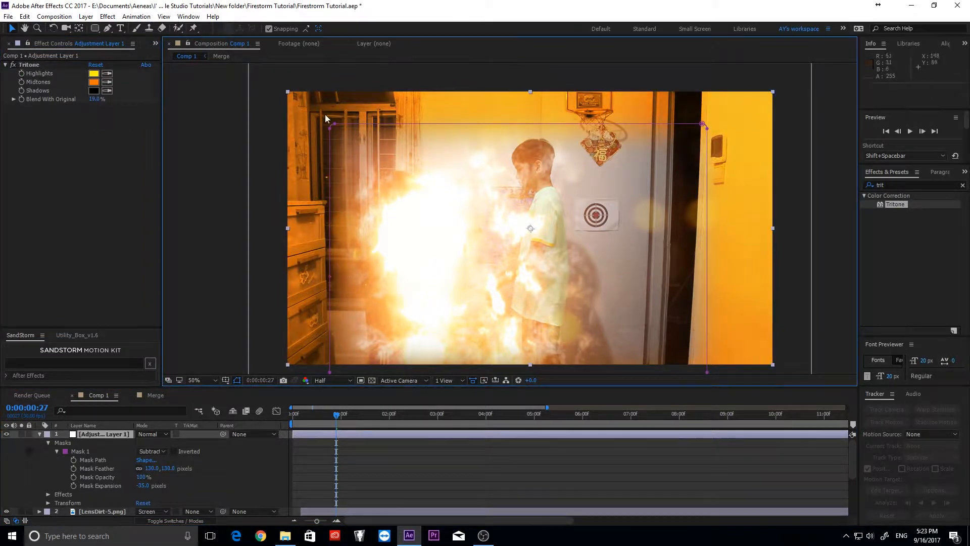
left_click(221, 369)
- Reshape the adjustment layer mask's right side and raise Blend With Original to weaken the tint
left_click_drag(81, 99, 89, 100)
left_click(222, 304)
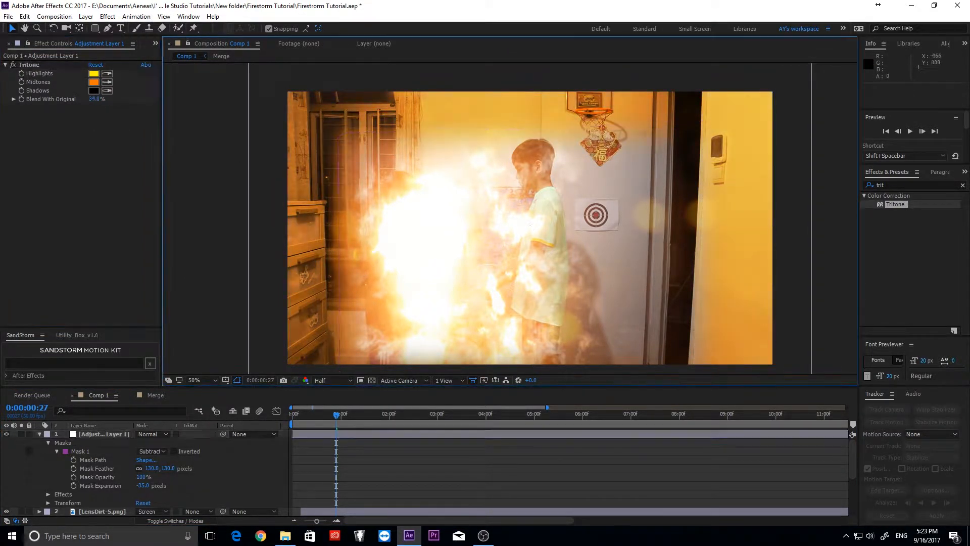
left_click(687, 177)
left_click_drag(705, 121, 528, 127)
left_click_drag(707, 363, 597, 361)
left_click(217, 304)
left_click_drag(94, 100, 104, 100)
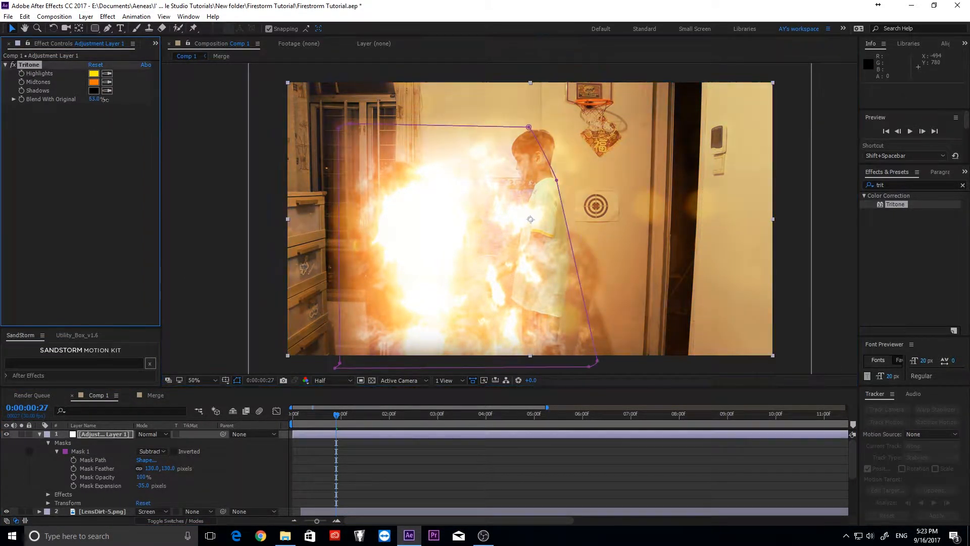
left_click(212, 303)
- Set Tritone Blend With Original to 65%, review the shot, and split the Before clip at 1:28
scroll(99, 470, "down", 3)
left_click(83, 451)
left_click_drag(143, 485, 141, 487)
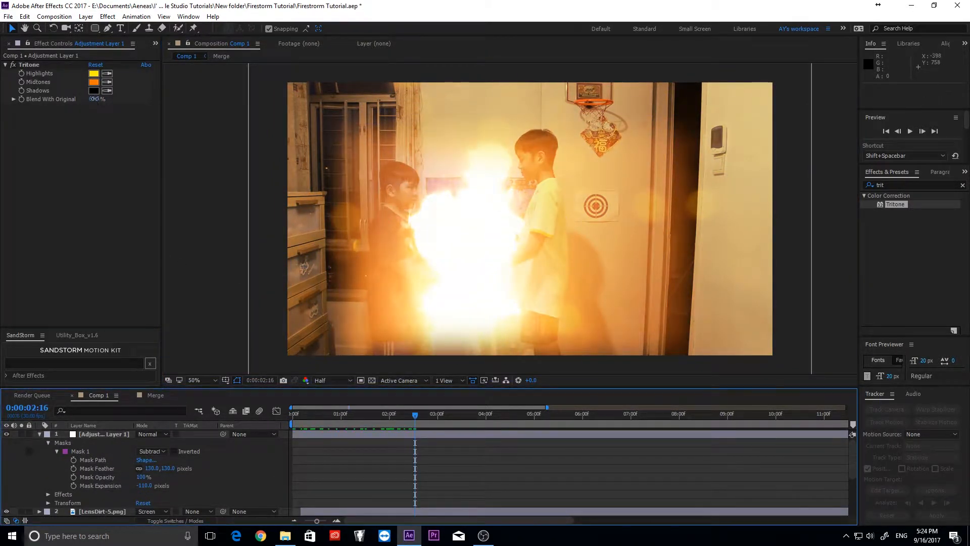
left_click_drag(94, 99, 98, 99)
left_click(217, 253)
left_click(336, 415)
left_click(216, 164)
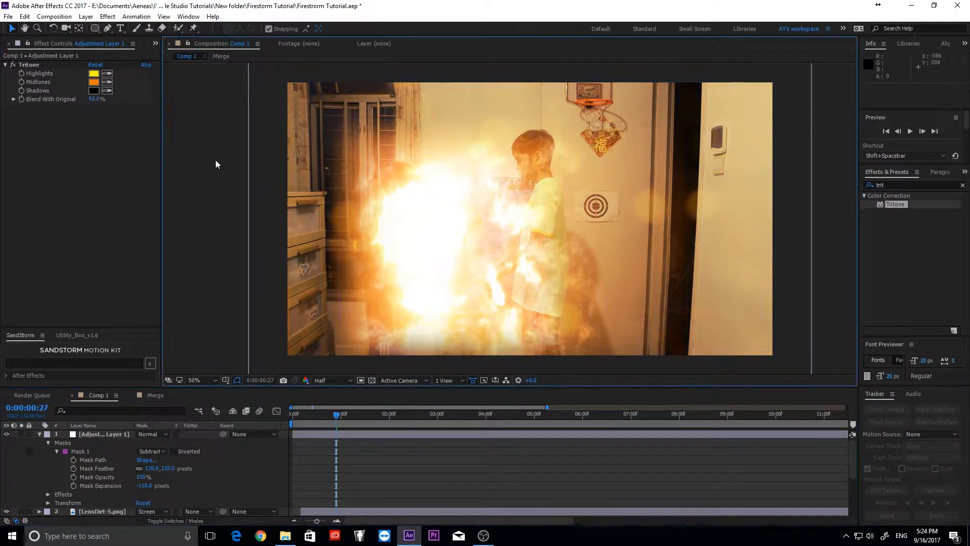
left_click_drag(337, 416, 380, 422)
key("ctrl+shift+d")
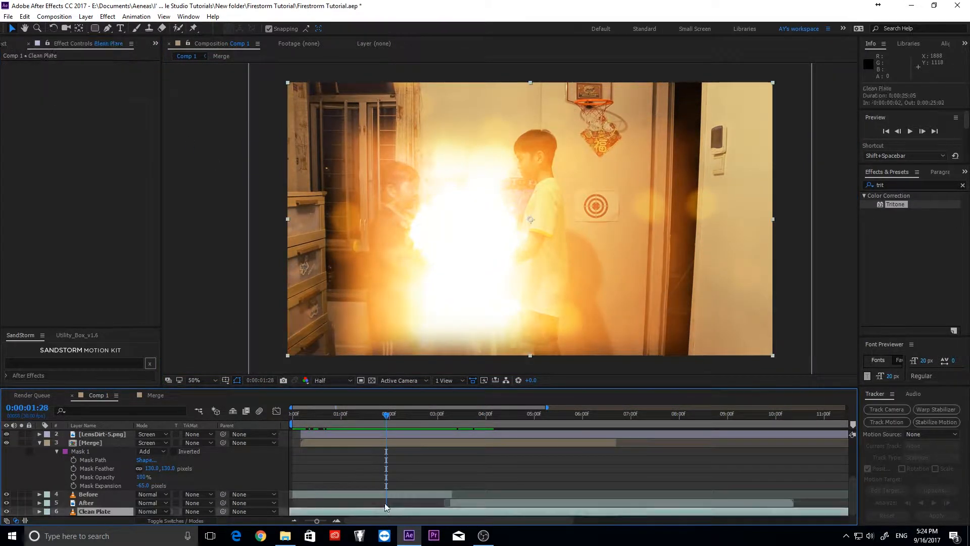
- Delete the Before clip's remainder after 1:28 and show its opacity to find the transition
key("Delete")
left_click(40, 494)
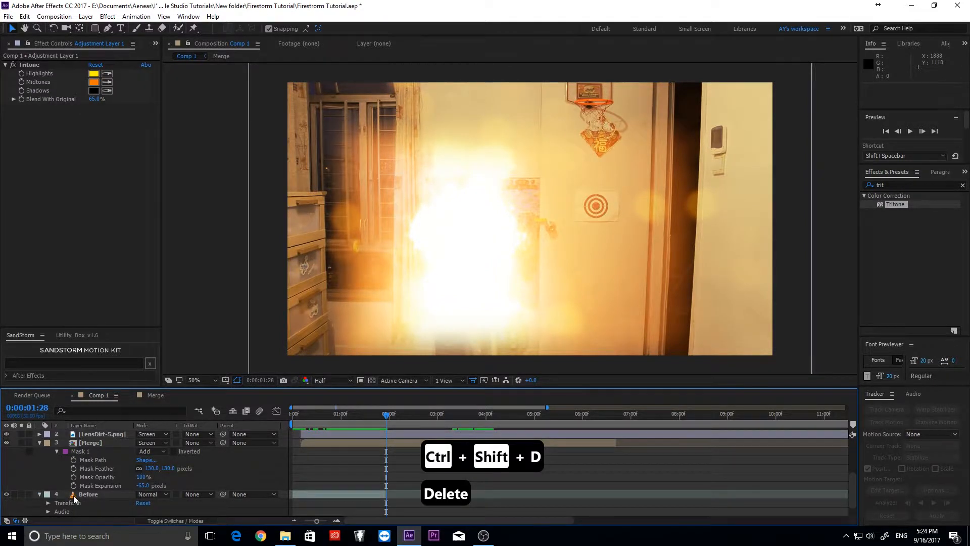
left_click(74, 498)
key("t")
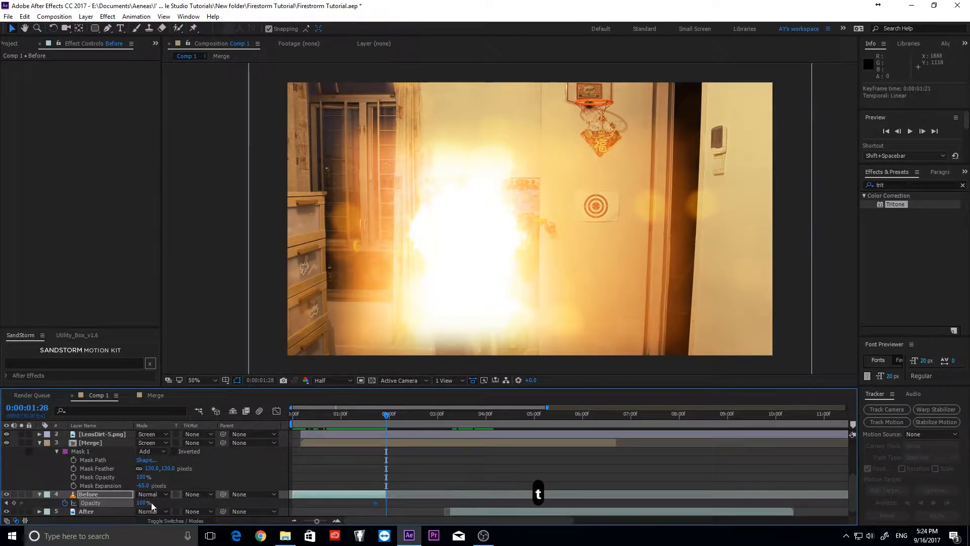
left_click_drag(404, 413, 451, 438)
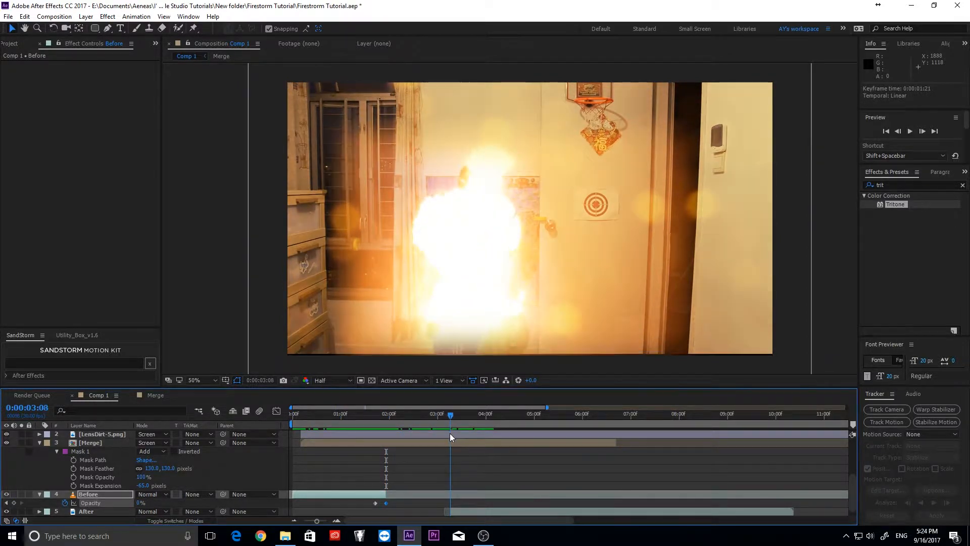
- Fade the After layer in from 0% opacity and preview the transition
left_click(85, 512)
key("t")
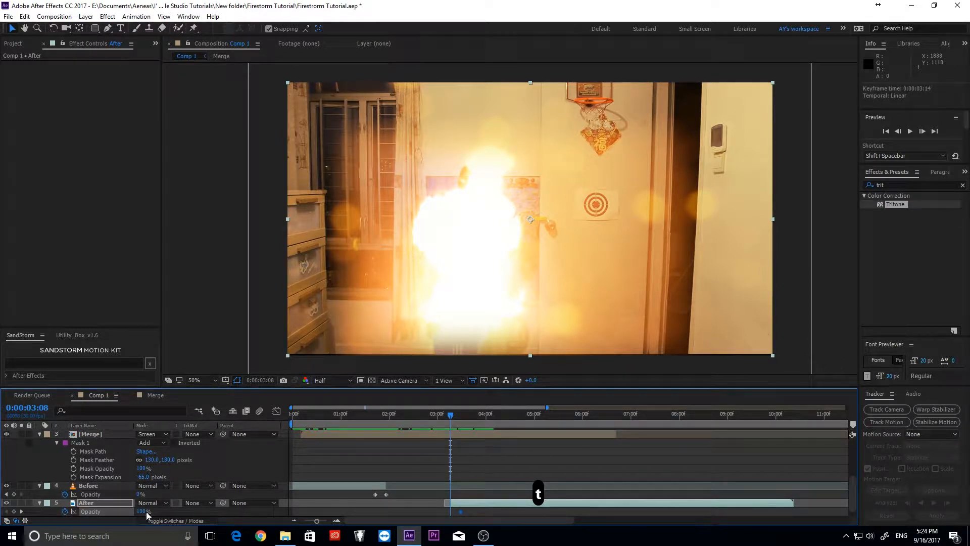
left_click_drag(147, 512, 33, 502)
key("space")
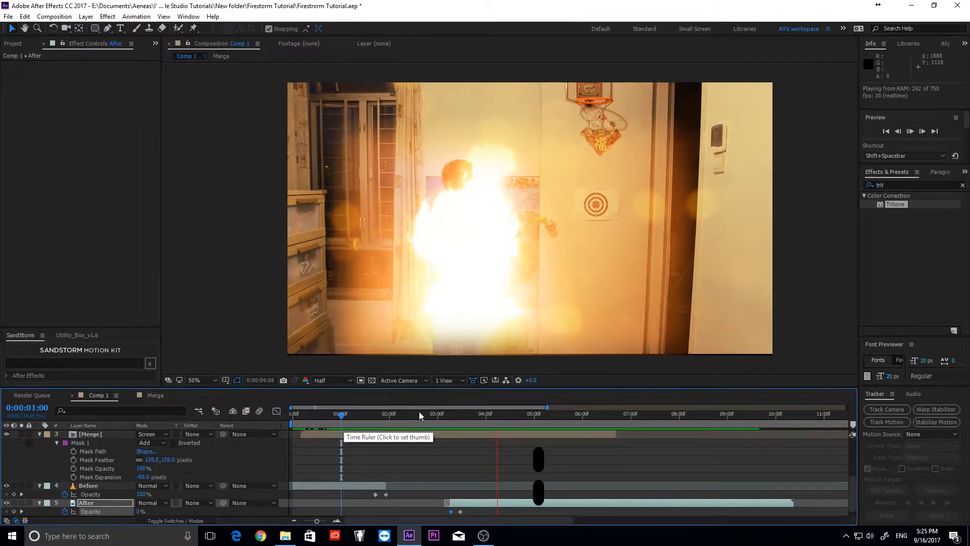
key("space")
- Try pulling the adjustment layer mask's bottom-right corner below the frame, then undo it
left_click(113, 485)
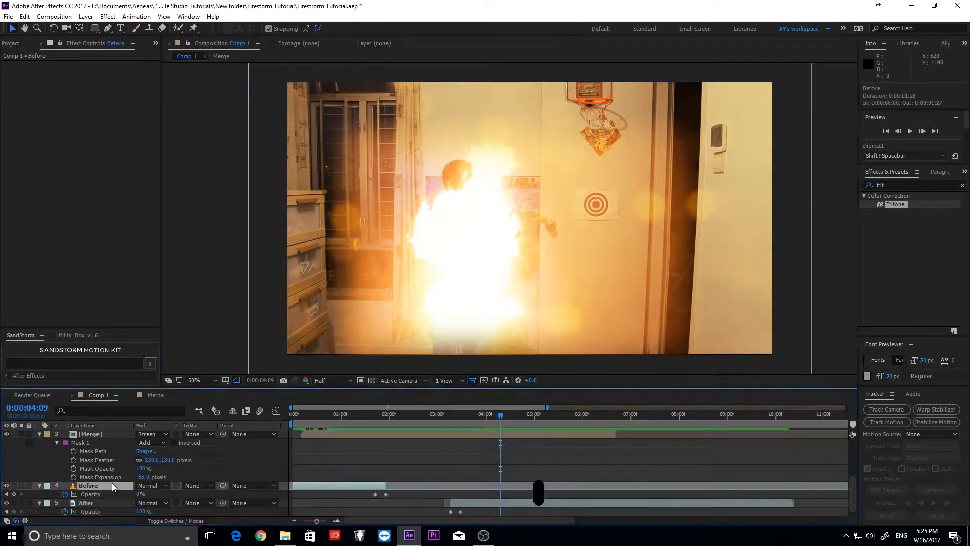
left_click(469, 291)
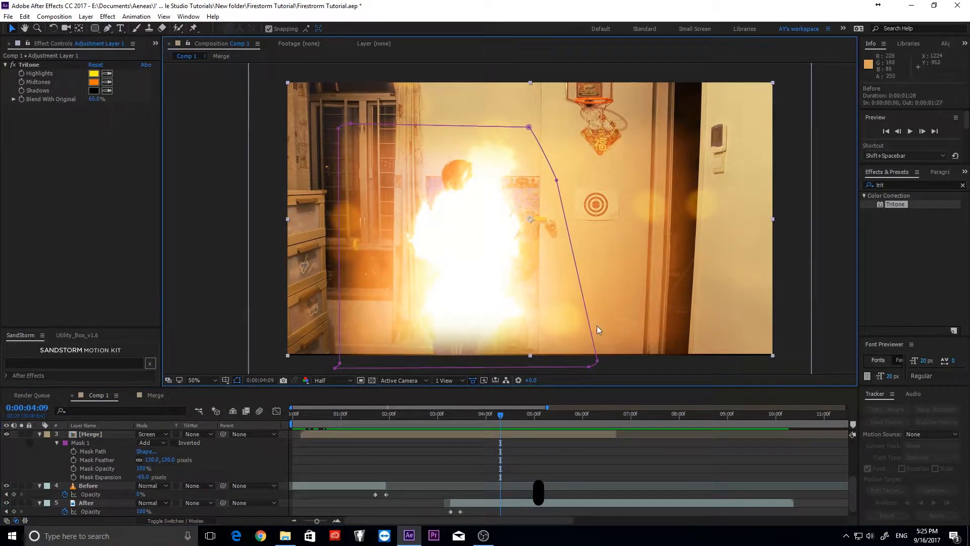
left_click_drag(596, 329, 601, 240)
left_click_drag(594, 277, 600, 362)
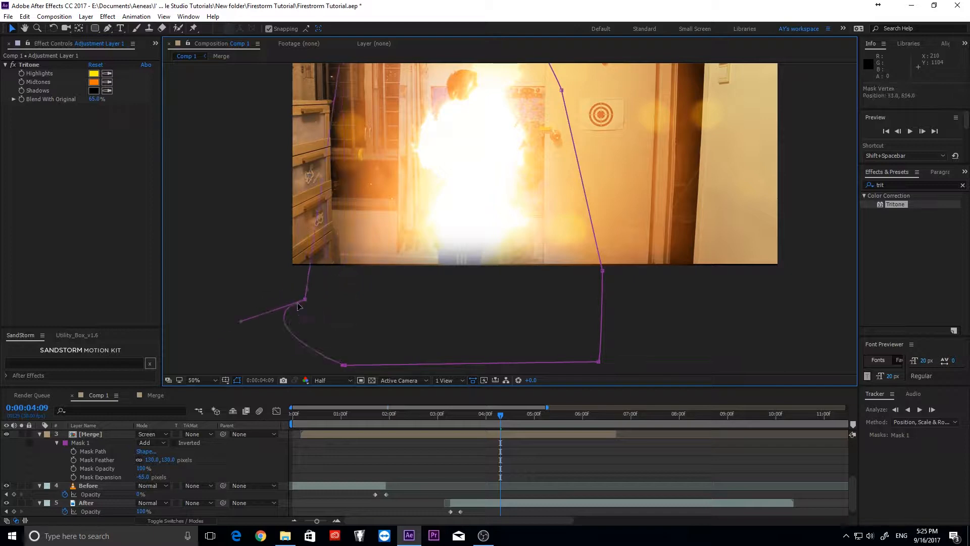
key("ctrl+z")
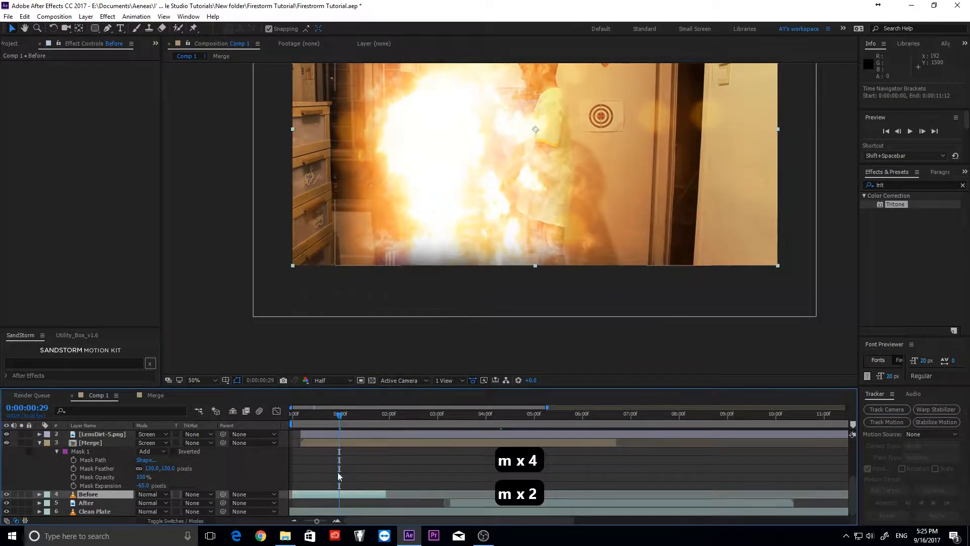
- Extend the Merge mask's bottom-left and bottom-right corners well below the frame
key("m")
left_click(376, 442)
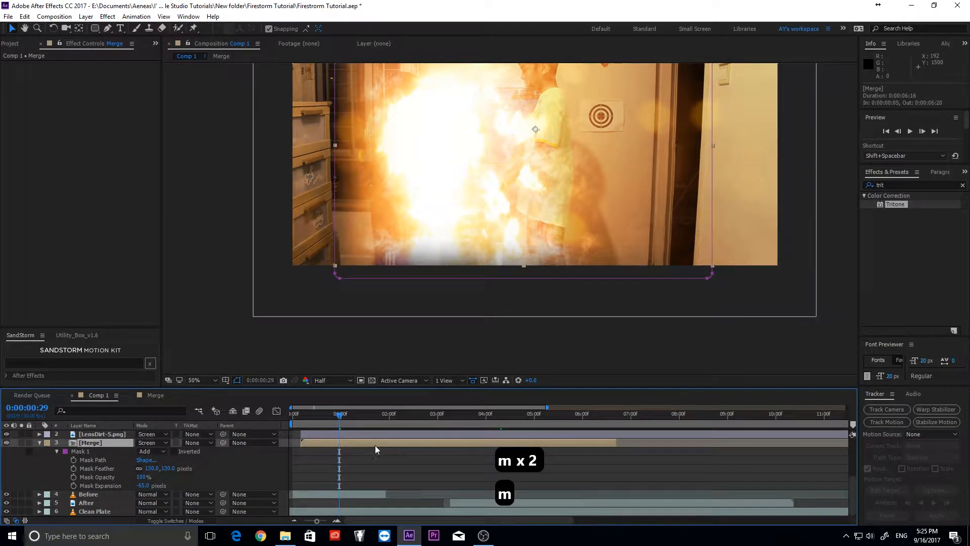
left_click_drag(338, 278, 336, 369)
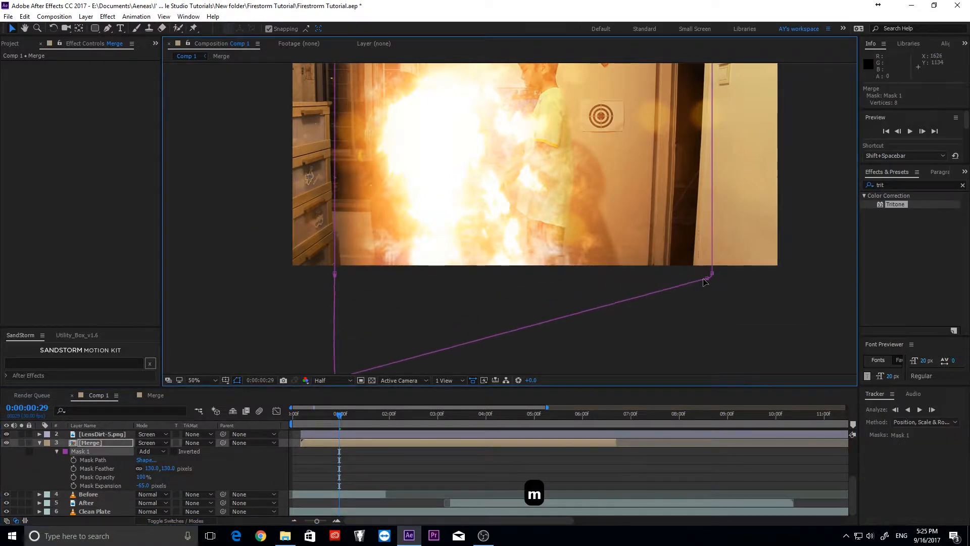
left_click_drag(710, 274, 704, 340)
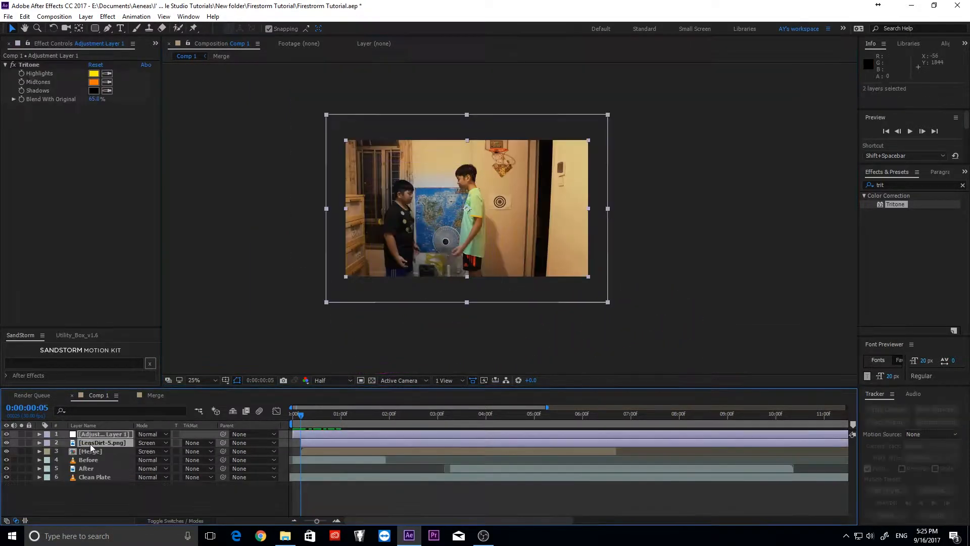
- Show the top two layers' opacity, undo a stray trim, and preview the fade-in from 0:00
key("t")
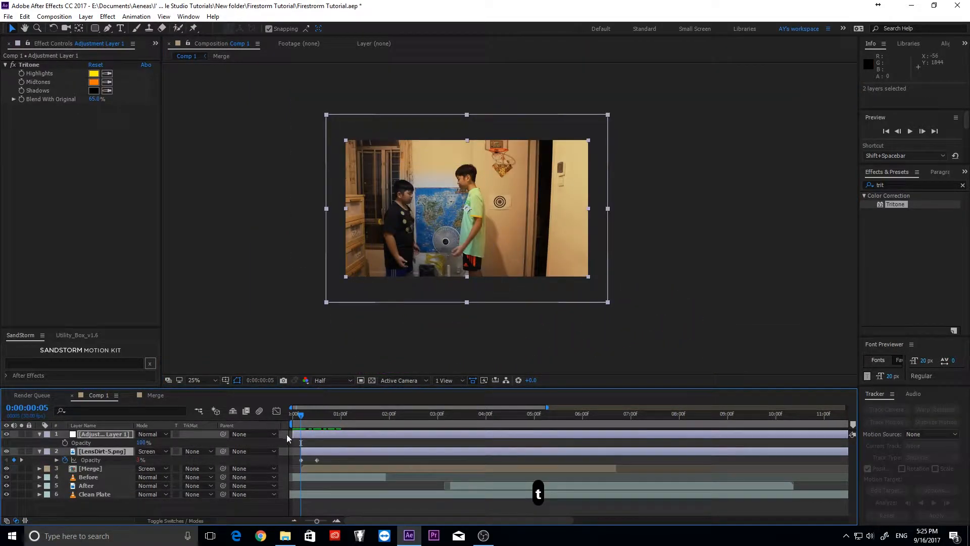
left_click_drag(287, 438, 298, 436)
key("ctrl+z")
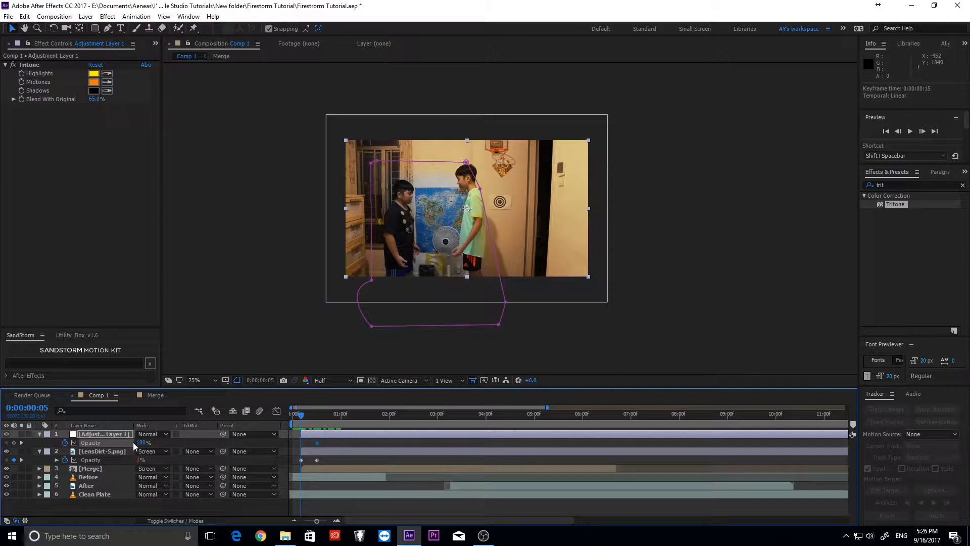
left_click_drag(312, 413, 263, 411)
left_click(313, 331)
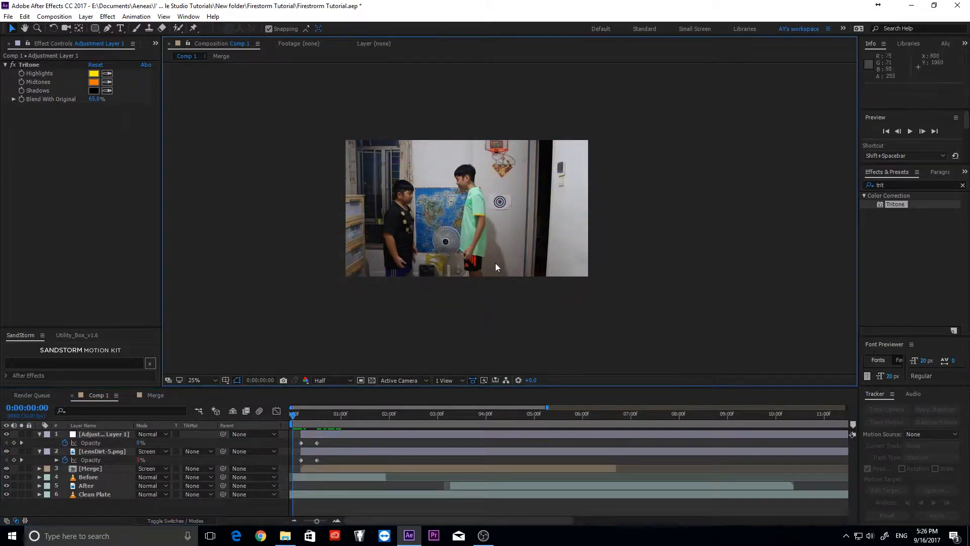
scroll(511, 250, "up", 2)
left_click_drag(513, 245, 572, 270)
key("space")
- In the Merge precomp, cut all layers at 0:00:03:03 and start Fire Off.avi there
double_click(418, 468)
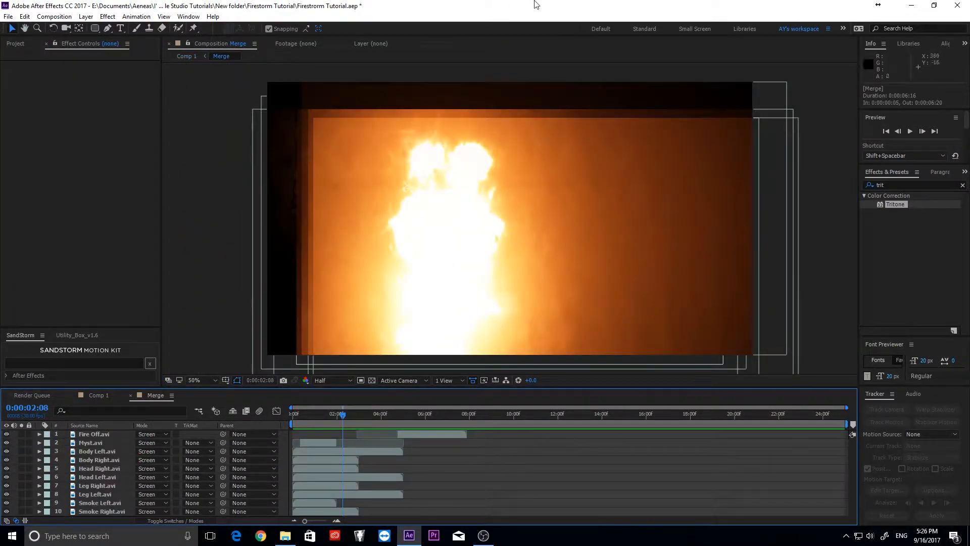
left_click_drag(353, 418, 362, 417)
left_click(369, 452)
key("ctrl+a")
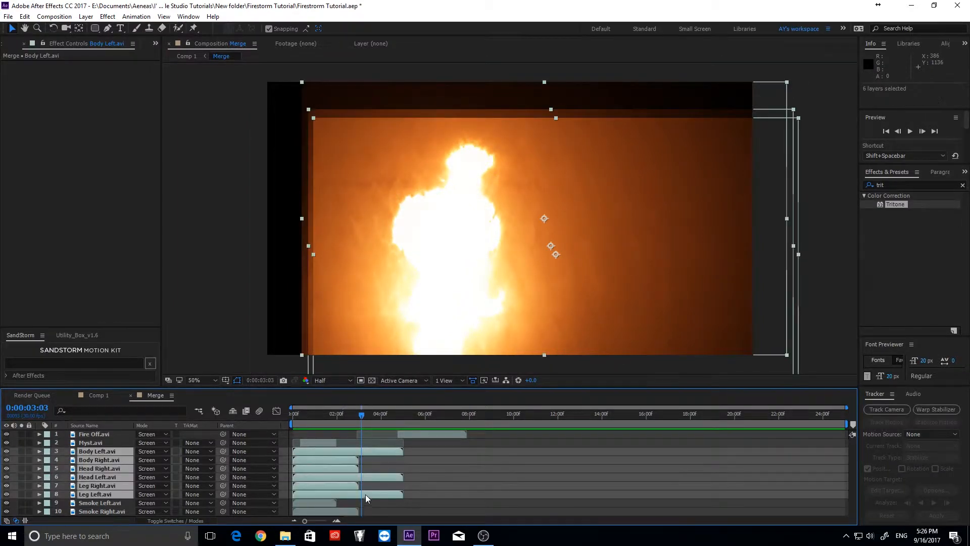
key("ctrl+shift+d")
key("Delete")
left_click_drag(404, 433, 365, 430)
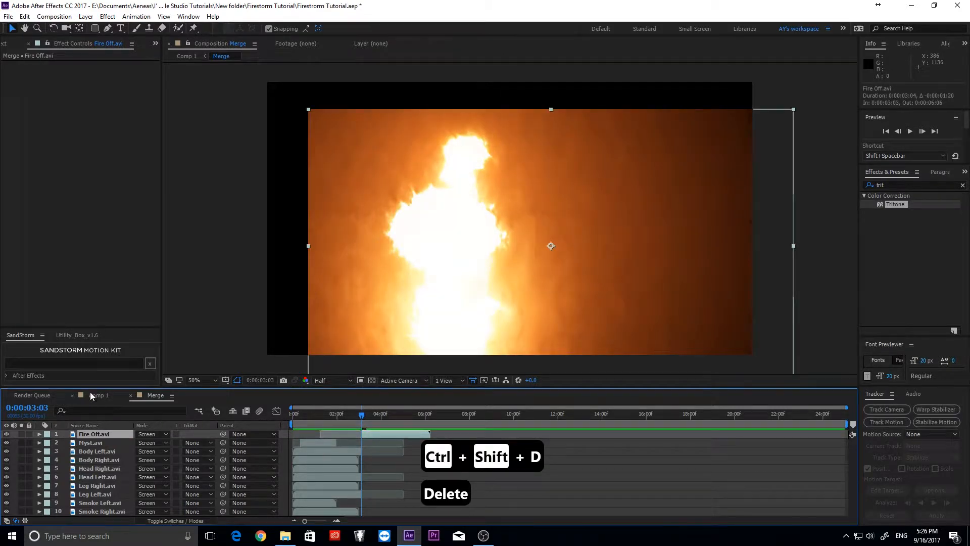
left_click(97, 396)
- Keyframe the opacity down to 0 at 0:00:04:15 and copy the two opacity keyframes
key("t")
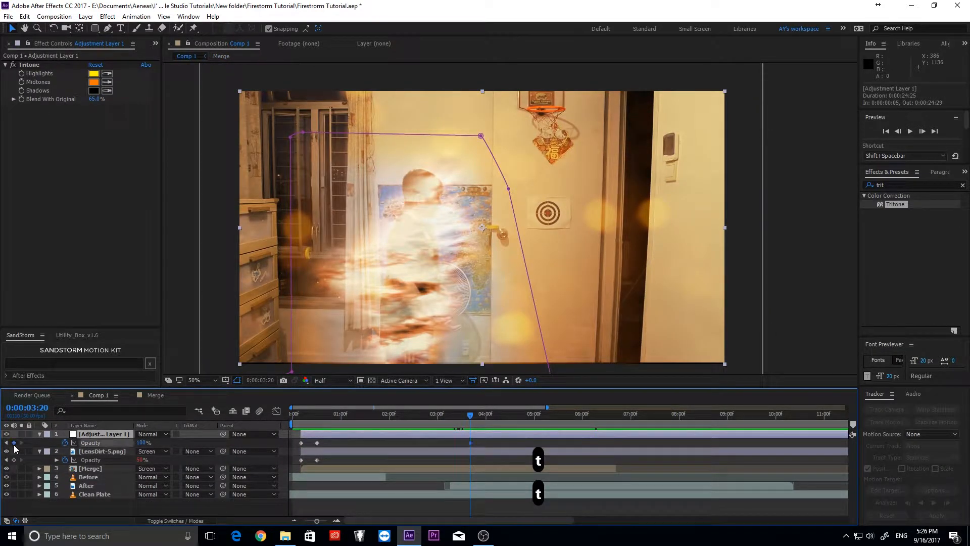
left_click_drag(483, 422, 510, 428)
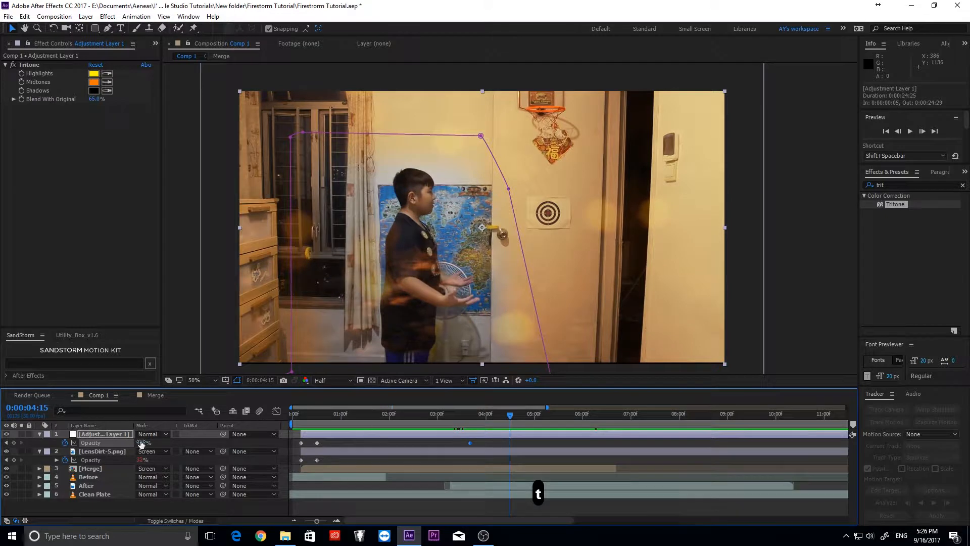
left_click_drag(141, 444, 88, 445)
left_click_drag(516, 439, 459, 448)
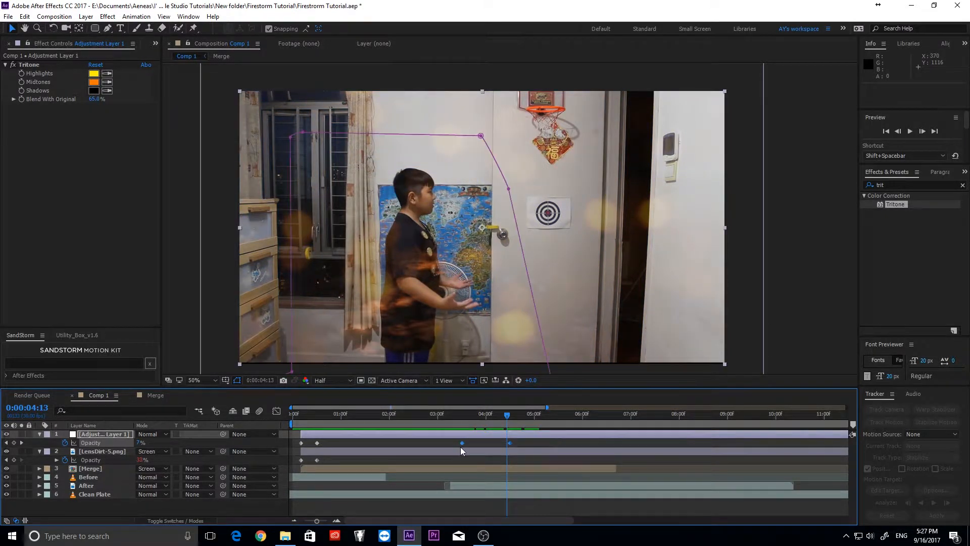
key("ctrl+c")
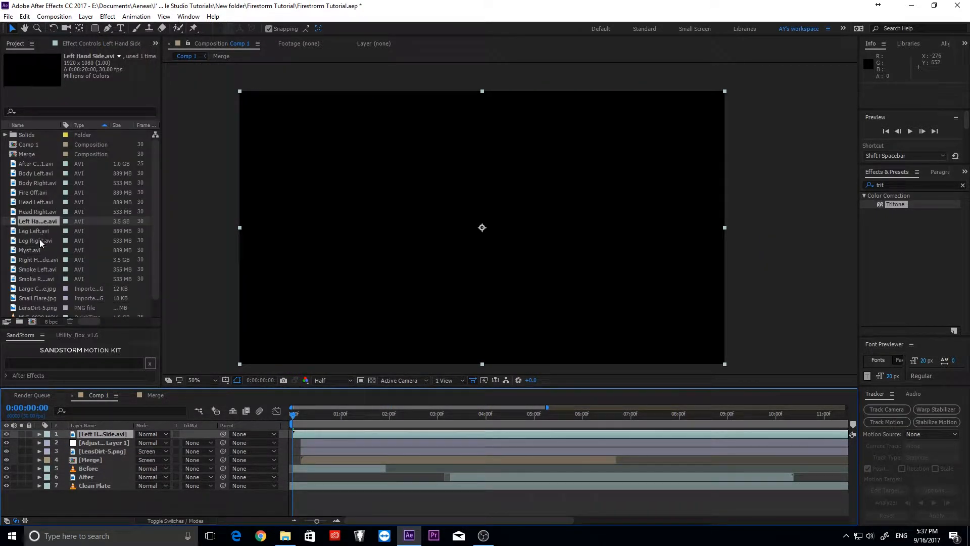
- Add Right Hand Side.avi, set both Hand Side layers to Screen, and create a motion tracker on After
left_click_drag(38, 259, 106, 443)
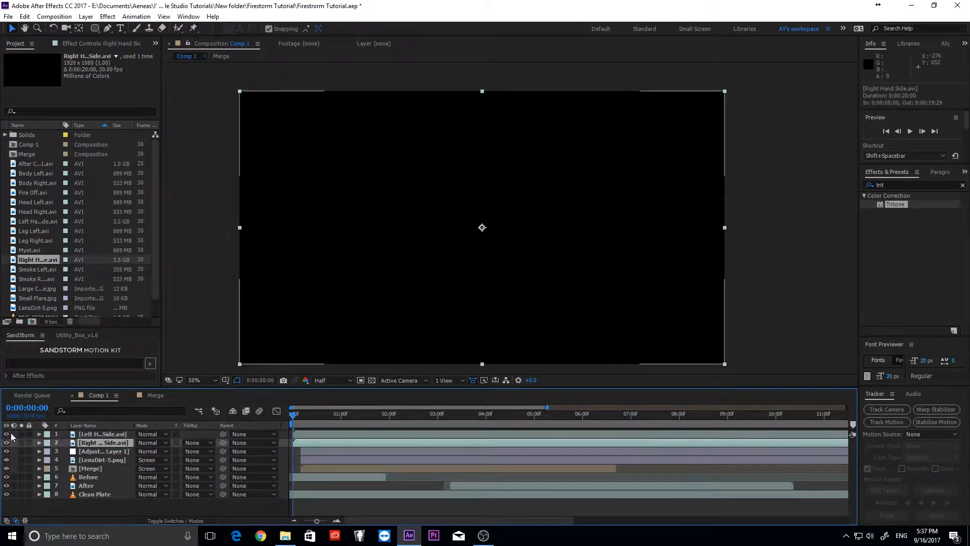
left_click(180, 435, "shift")
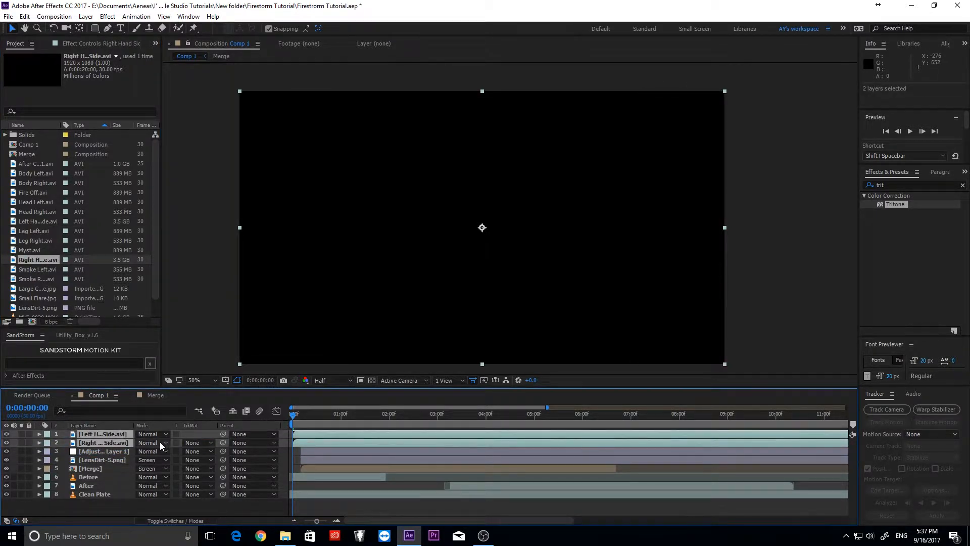
left_click(161, 444)
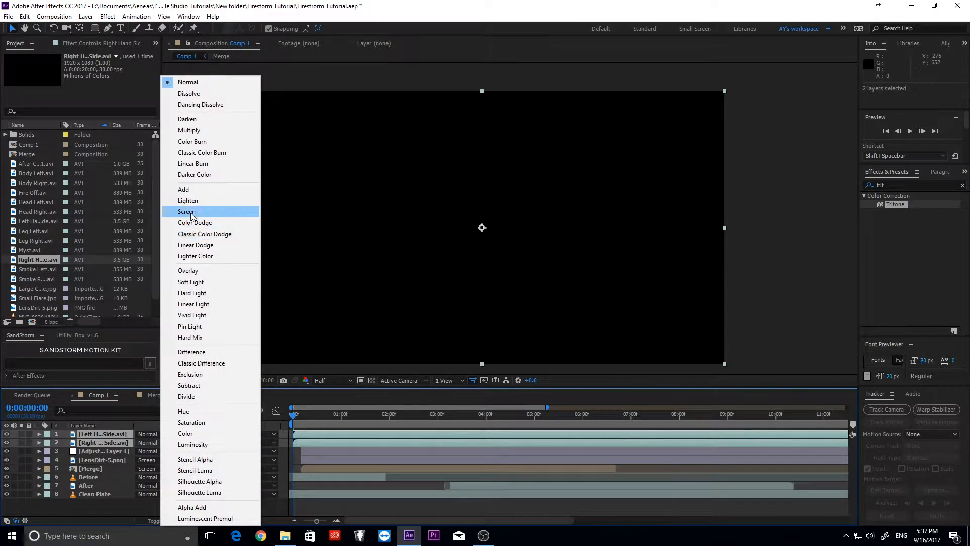
left_click(197, 210)
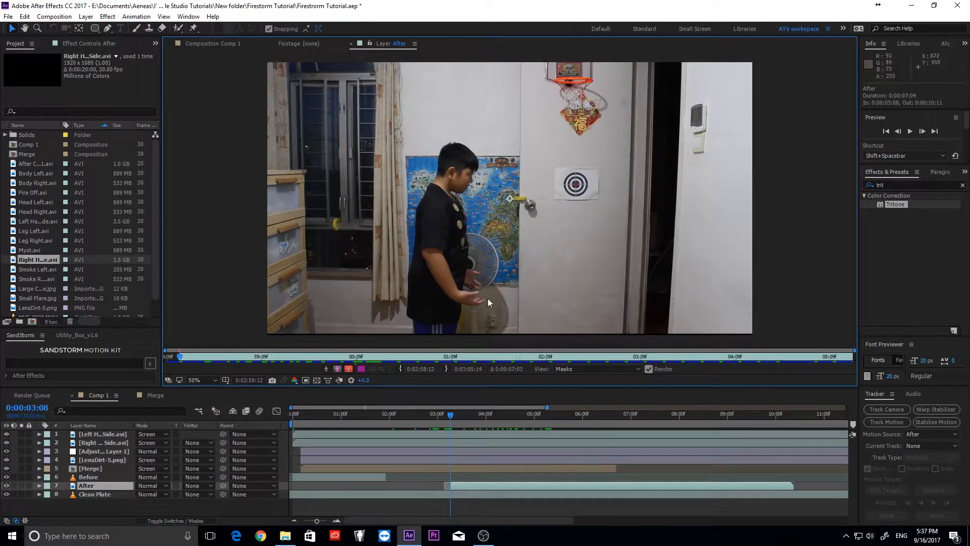
scroll(488, 303, "up", 1)
left_click_drag(505, 270, 507, 160)
left_click(886, 422)
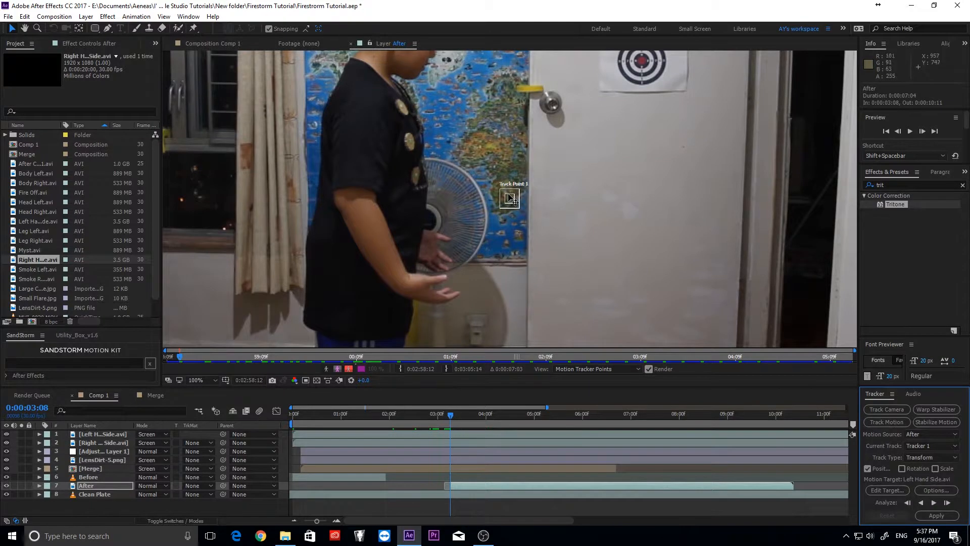
- Place Track Point 1 on the boy's hand and start analysing forward, undoing the first drift
left_click_drag(509, 198, 445, 277)
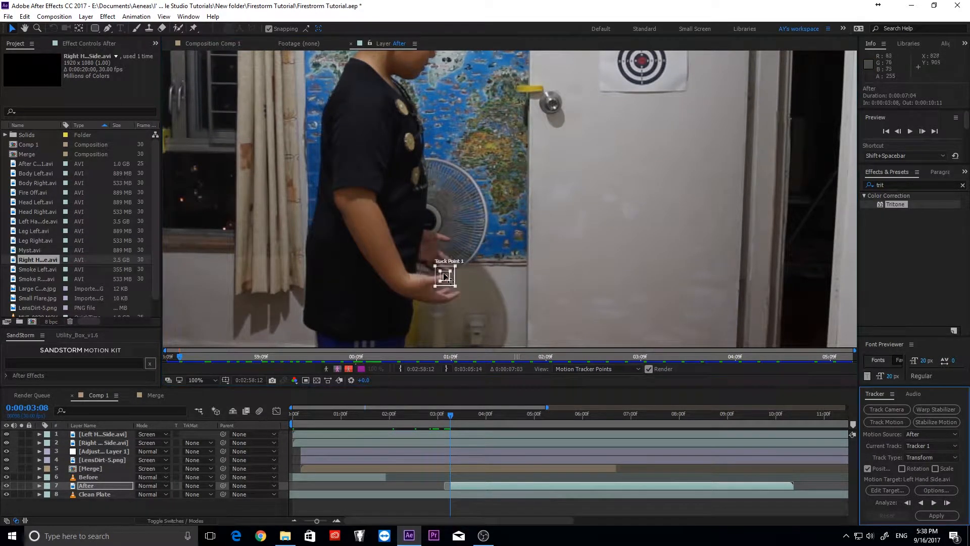
scroll(521, 258, "up", 1)
left_click_drag(521, 257, 488, 346)
left_click(934, 503)
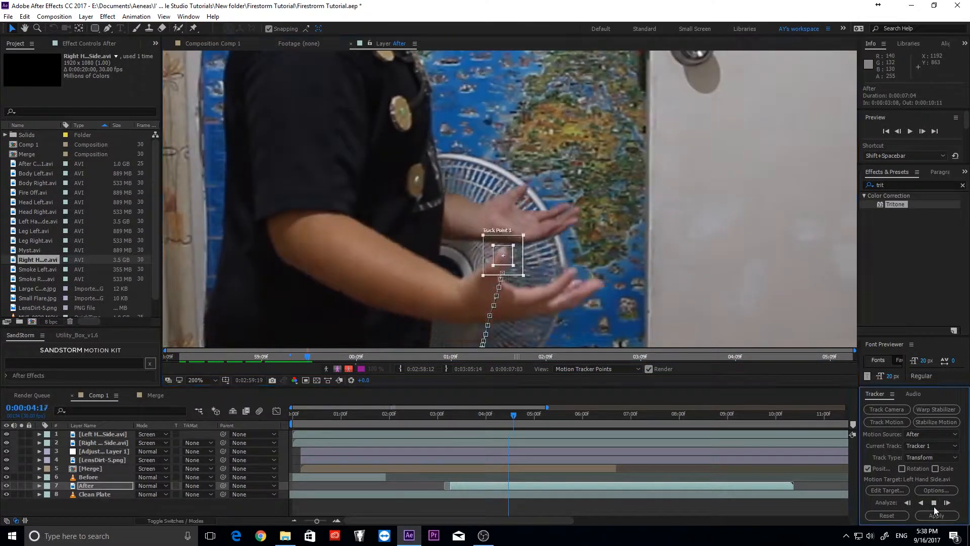
key("ctrl+z")
key("ctrl+z")
left_click(947, 503)
- Continue tracking the hand frame by frame, undoing frames where the point drifts
scroll(530, 288, "up", 1)
left_click(935, 503)
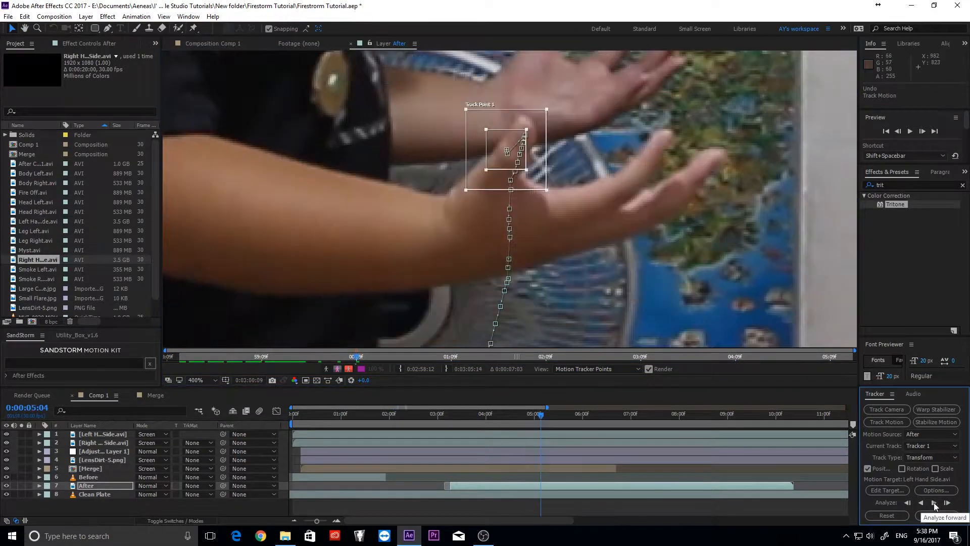
key("ctrl+z")
key("ctrl+z")
left_click(947, 503)
left_click(948, 503)
left_click(947, 503)
left_click(948, 503)
left_click(948, 503)
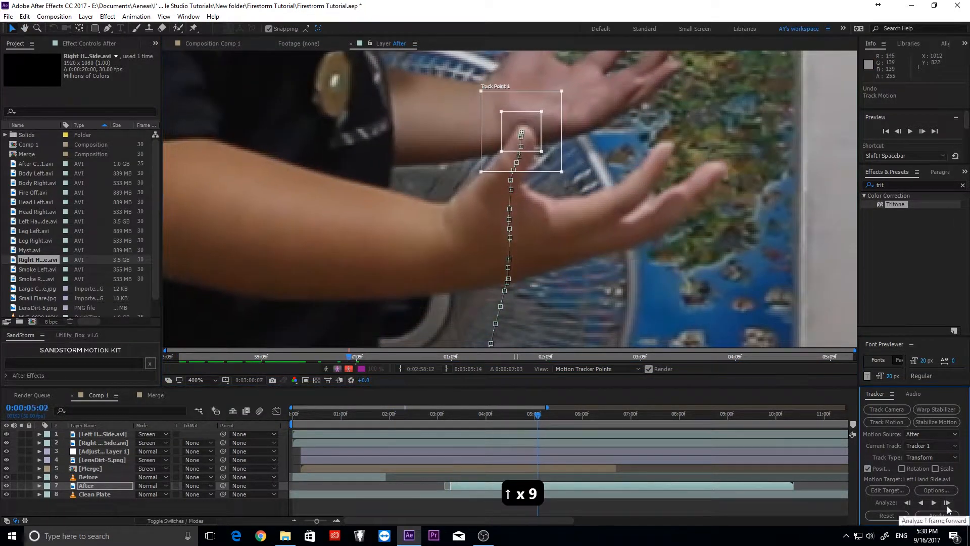
left_click(934, 503)
key("ctrl+z")
key("ctrl+z")
left_click(947, 504)
left_click_drag(556, 166, 579, 316)
left_click(934, 504)
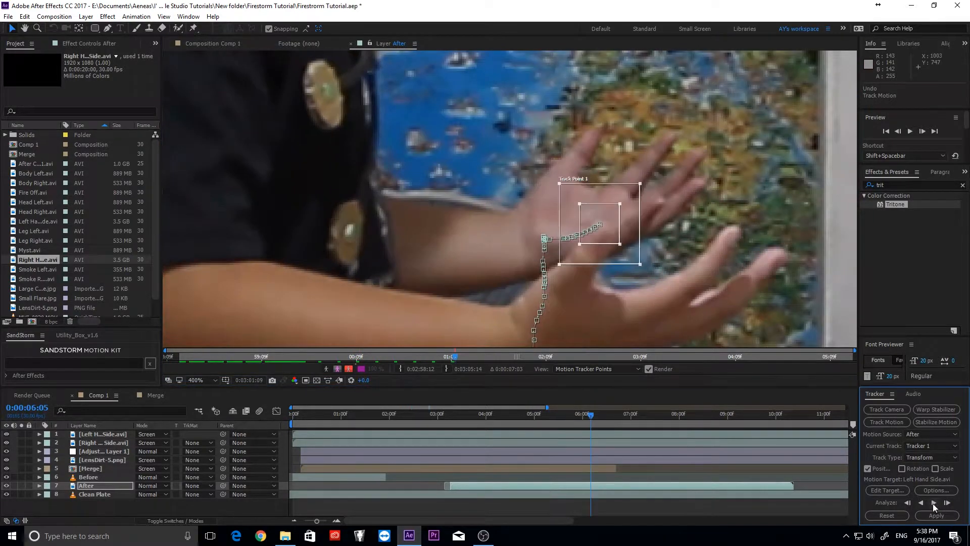
left_click(947, 505)
left_click(948, 504)
left_click(947, 504)
key("ctrl+z")
key("ctrl+z")
key("ctrl+z")
left_click(947, 504)
- Reposition the track point on the hand, nudging it down, and keep tracking forward
left_click(947, 504)
left_click_drag(615, 246, 615, 251)
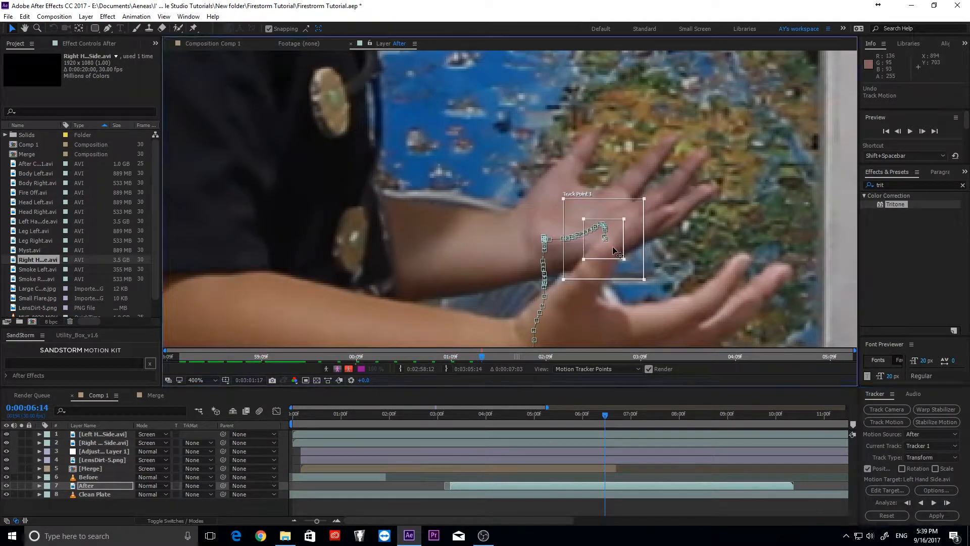
left_click(948, 504)
key("Down")
key("Down")
key("Down")
key("Down")
left_click(948, 503)
key("Down")
key("Down")
left_click(948, 503)
key("Down")
key("Down")
key("Down")
left_click(934, 502)
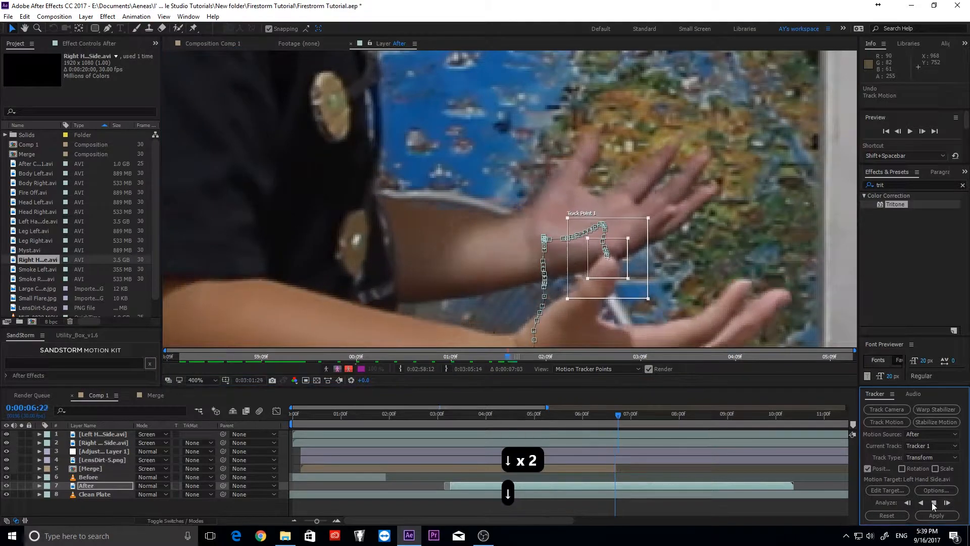
scroll(657, 243, "down", 1)
scroll(665, 195, "up", 1)
key("ctrl+z")
left_click(935, 504)
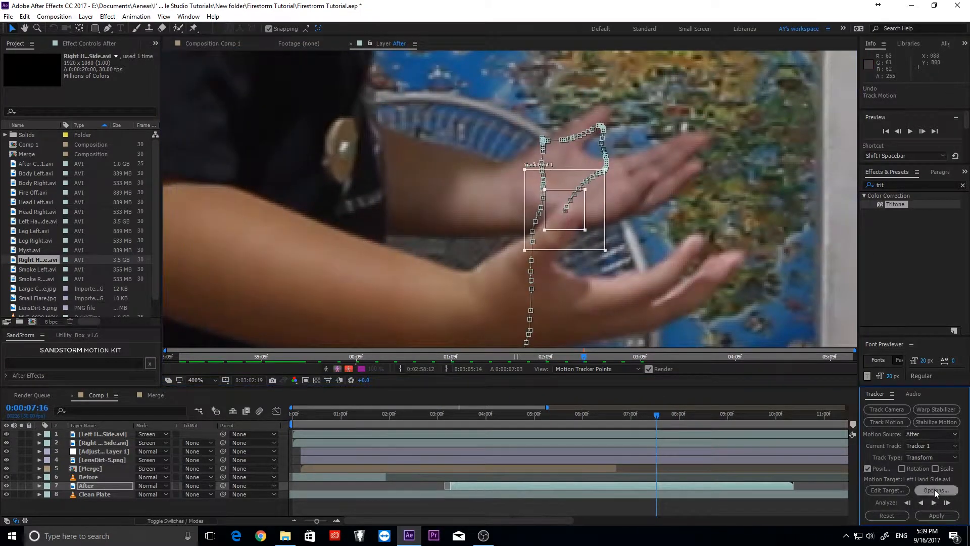
left_click(948, 505)
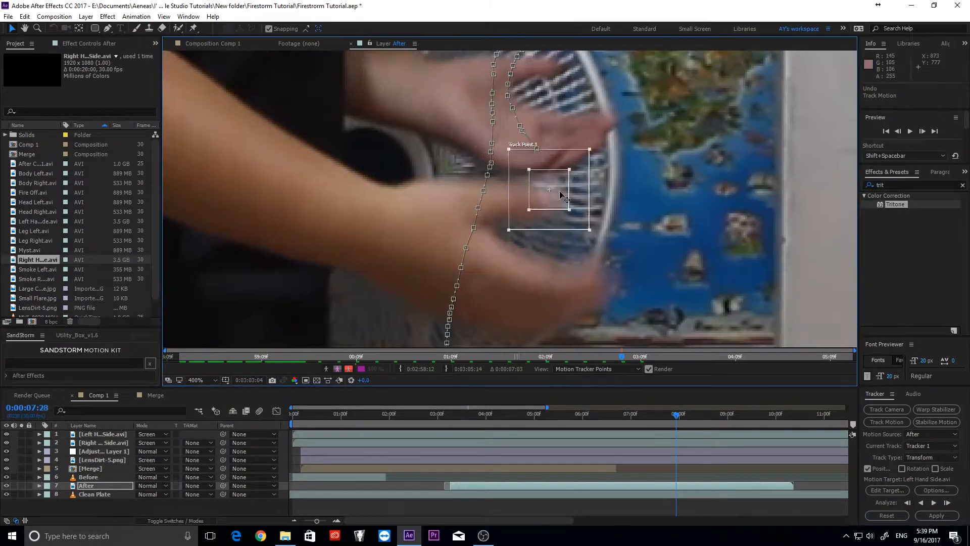
- Move the track point onto the finger and continue the analysis, correcting drifted frames
left_click_drag(532, 187, 558, 247)
left_click(946, 505)
key("ctrl+z")
key("ctrl+z")
left_click(947, 504)
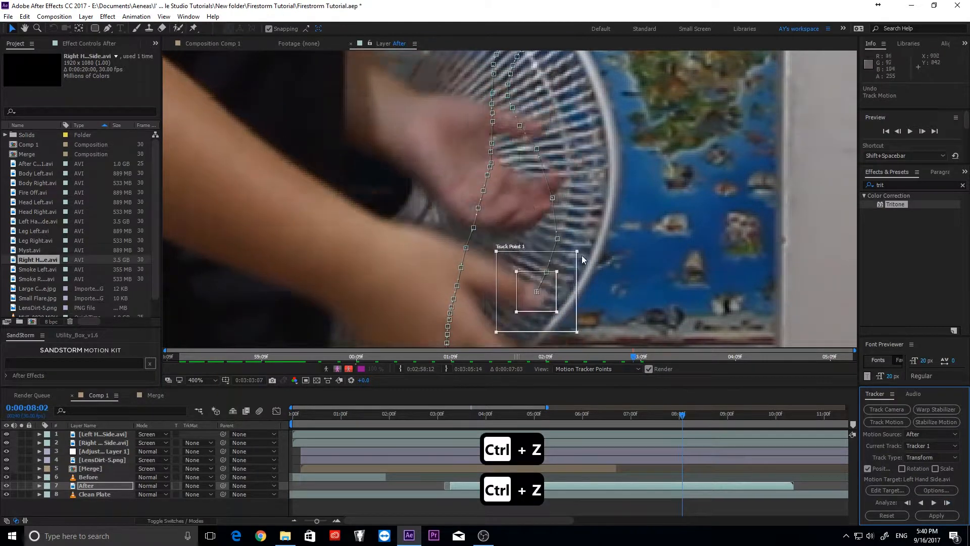
left_click(934, 504)
left_click(934, 507)
left_click(947, 504)
left_click(934, 504)
left_click_drag(499, 291, 585, 195)
scroll(591, 212, "down", 1)
key("ctrl+z")
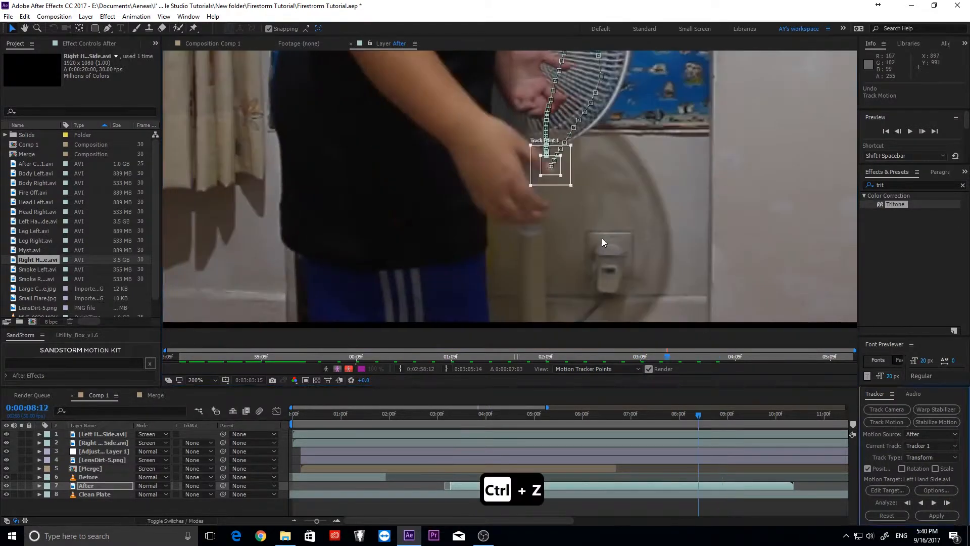
key("ctrl+shift+z")
- Delete the bad track keyframes and re-track forward from 0:00:08:24 to about 0:00:09:08
left_click(40, 486)
key("equal")
key("equal")
key("equal")
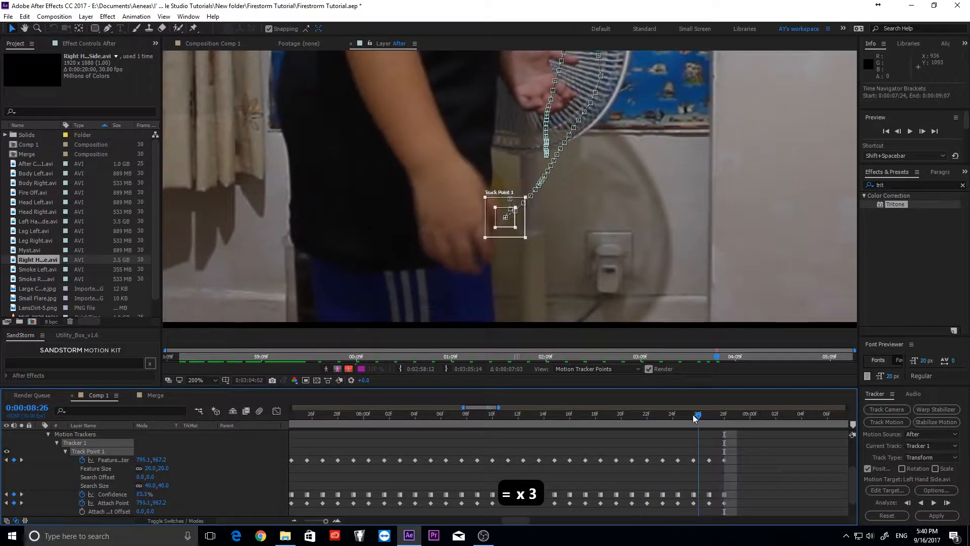
key("Delete")
scroll(514, 210, "up", 1)
left_click(934, 502)
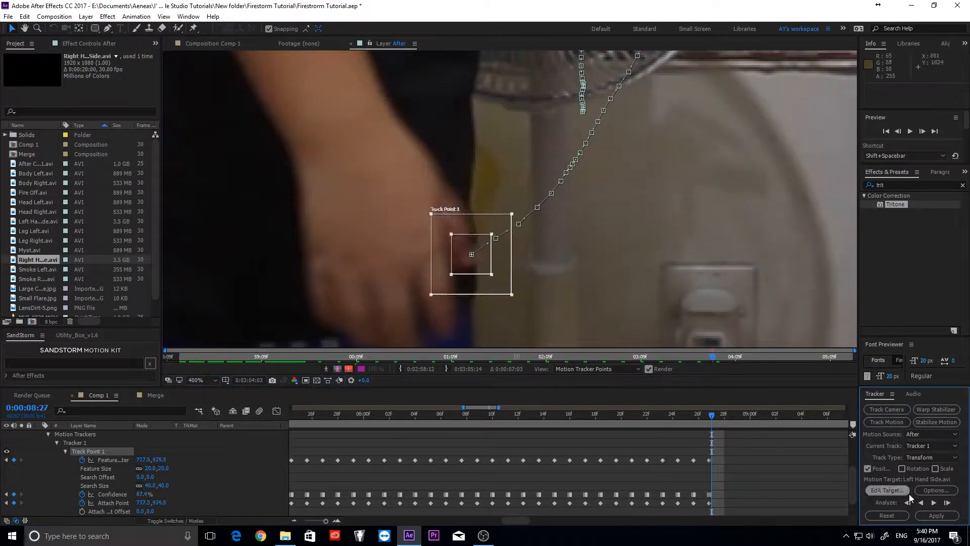
left_click(934, 502)
left_click(947, 504)
left_click(946, 503)
left_click(947, 504)
left_click(947, 504)
scroll(662, 220, "down", 3)
left_click_drag(663, 220, 635, 301)
left_click(945, 504)
- Add a null object to Comp 1 and rename it 'Hand Track'
left_click(213, 44)
key("u")
double_click(101, 486)
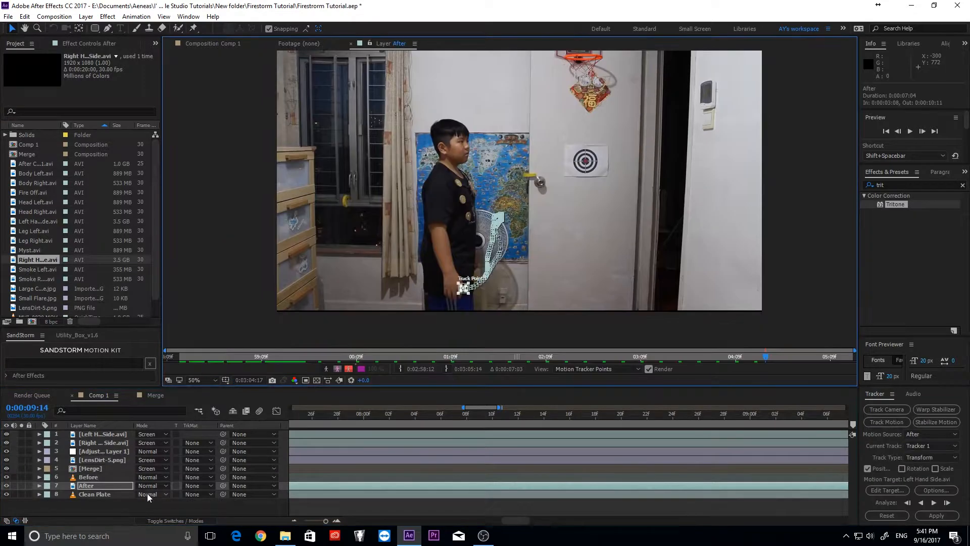
right_click(112, 507)
mouse_move(164, 399)
left_click(272, 456)
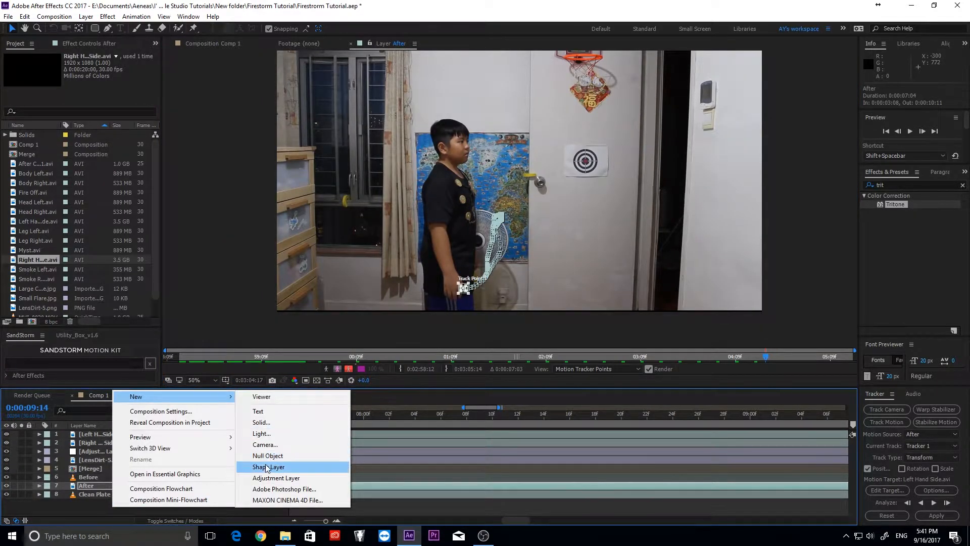
right_click(117, 486)
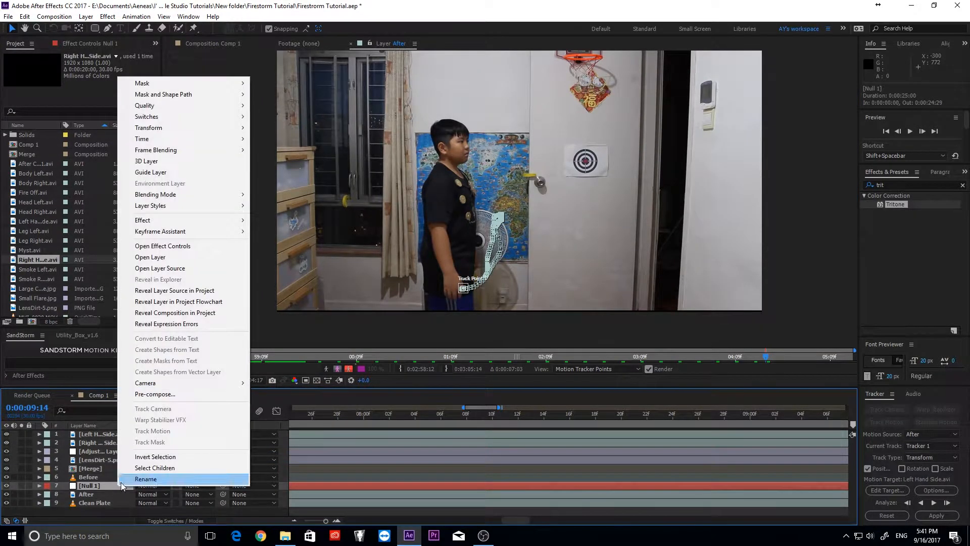
left_click(142, 480)
type("Hand T")
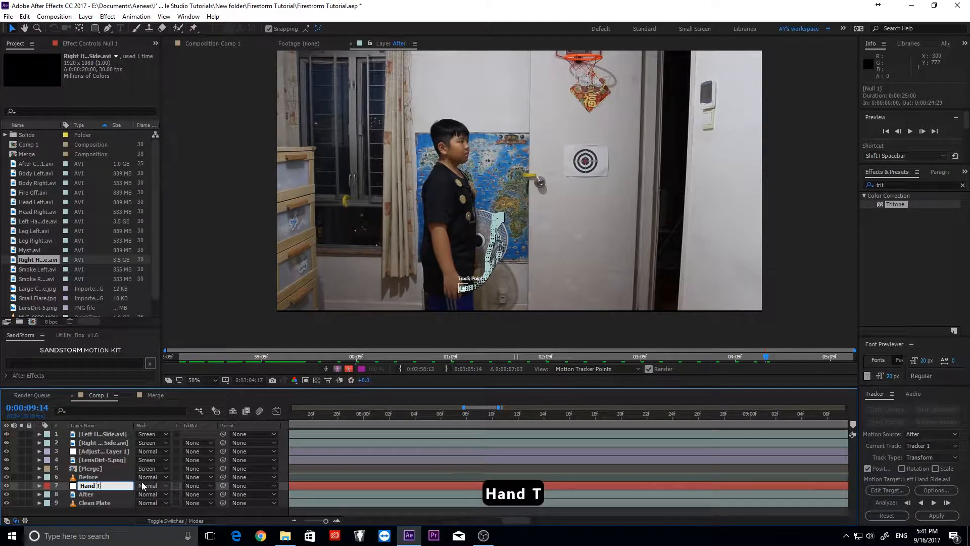
type("rack")
key("Return")
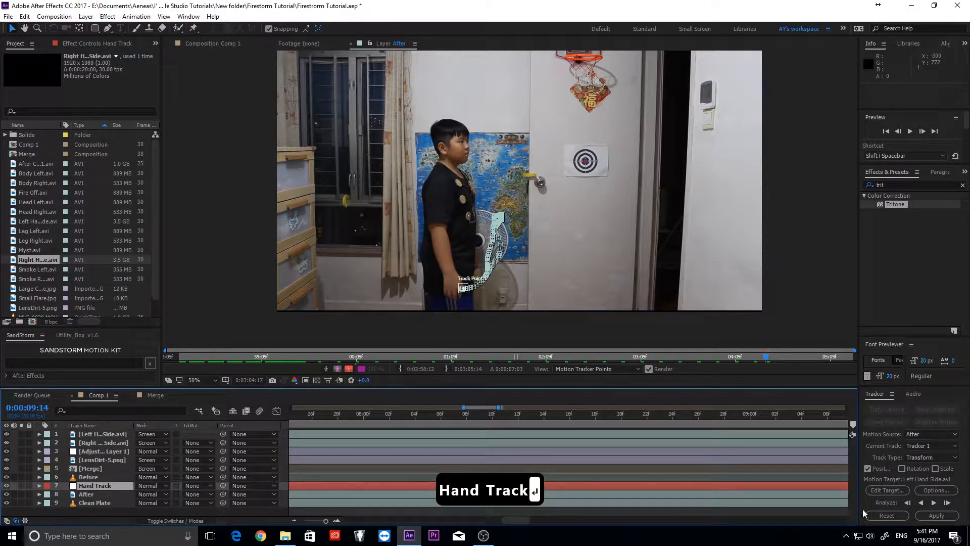
- Set Hand Track as the motion target and apply the track in X and Y
left_click(887, 490)
left_click(126, 41)
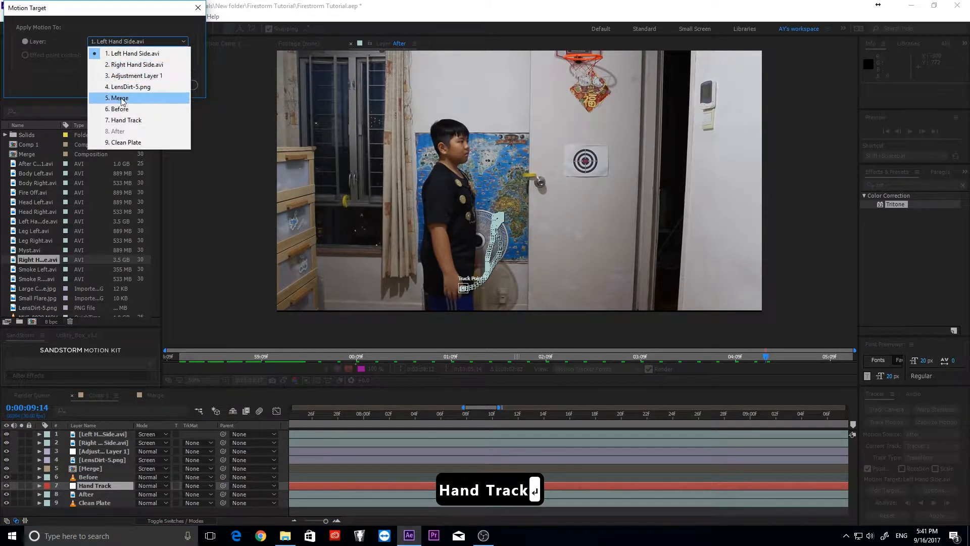
left_click(132, 124)
left_click(109, 87)
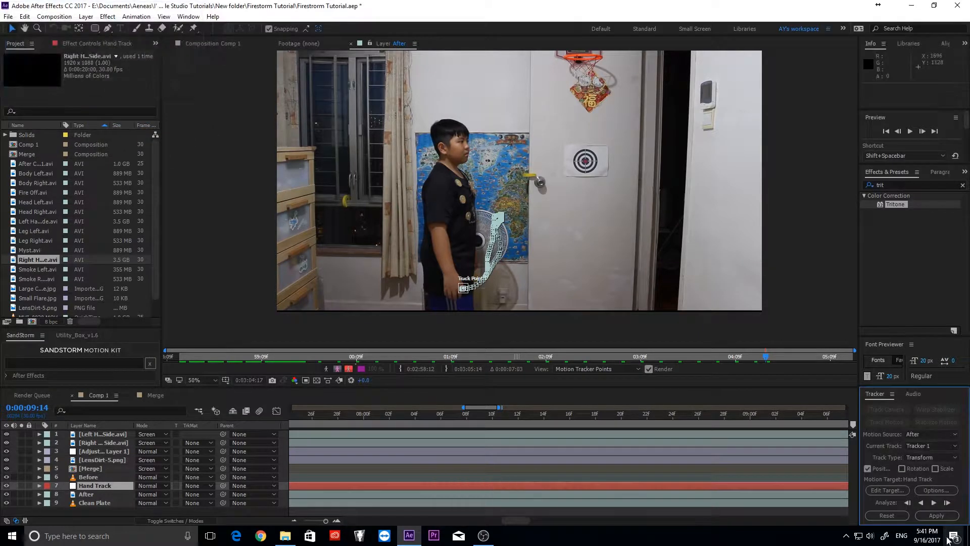
left_click(943, 514)
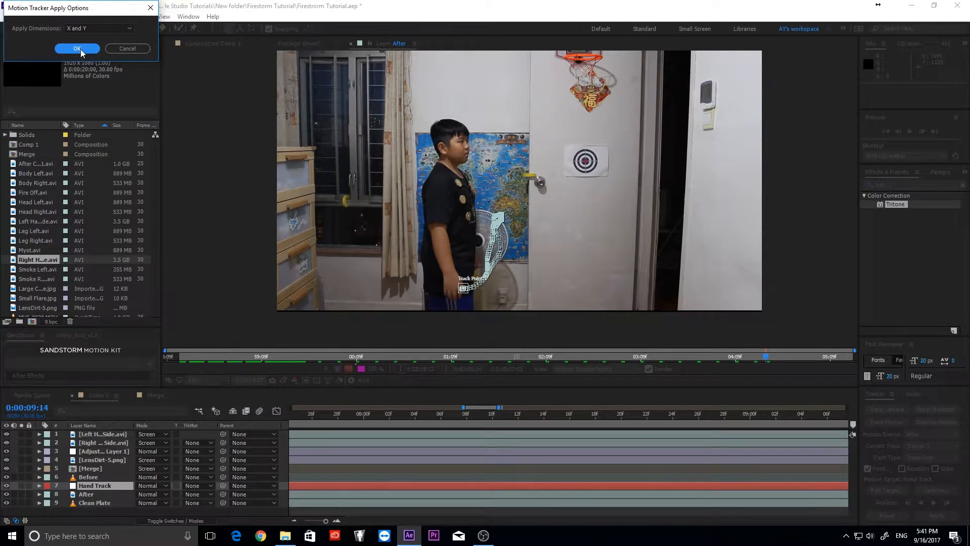
left_click(77, 48)
key("minus")
key("minus")
key("minus")
key("minus")
key("minus")
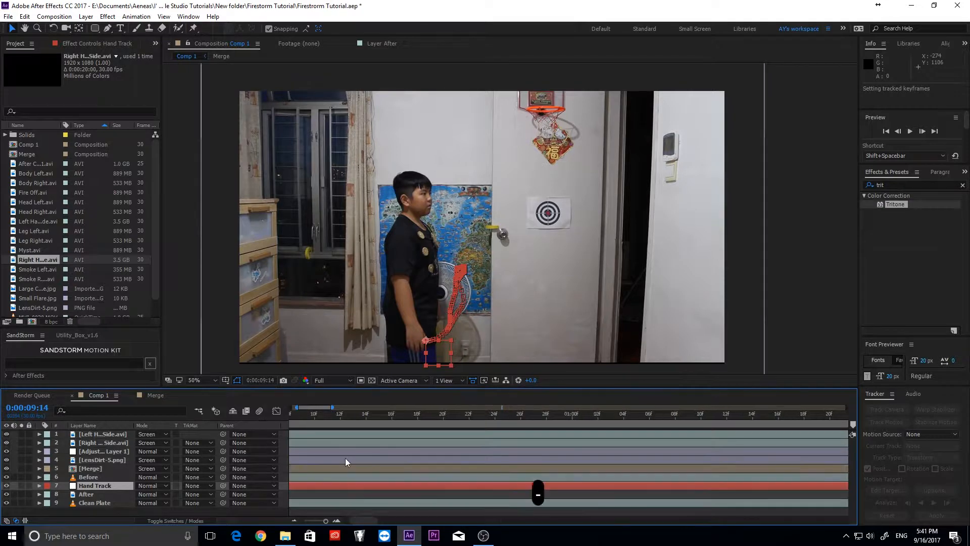
left_click_drag(517, 415, 442, 405)
- Parent the right-hand fire to Hand Track, split it at 3:27 and delete the front part
left_click(108, 437)
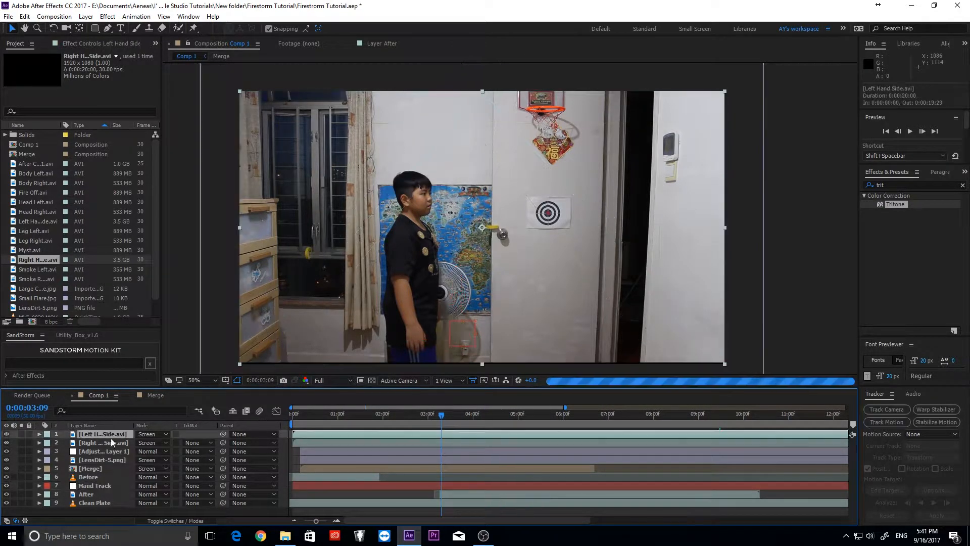
left_click_drag(222, 443, 109, 487)
left_click_drag(445, 419, 469, 422)
double_click(507, 443)
key("ctrl+shift+d")
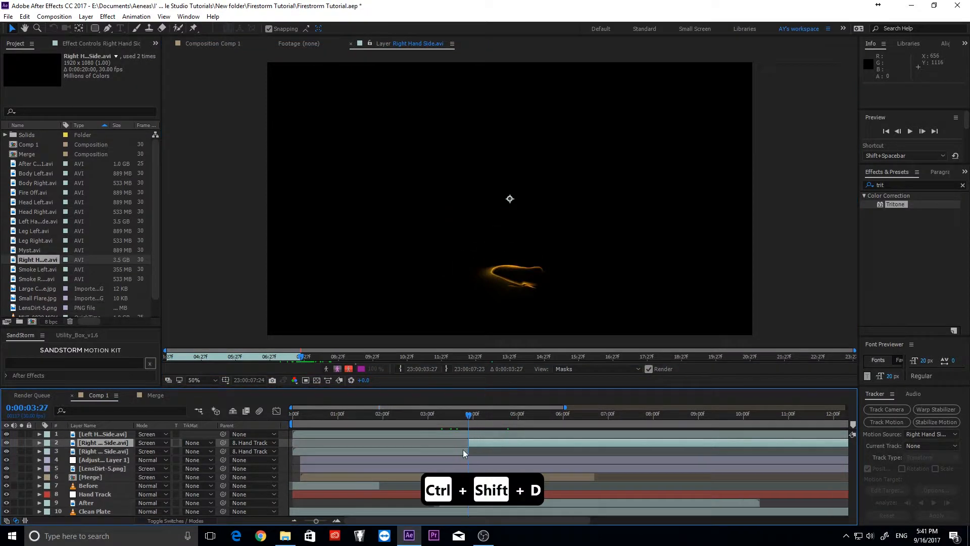
key("Delete")
key("Delete")
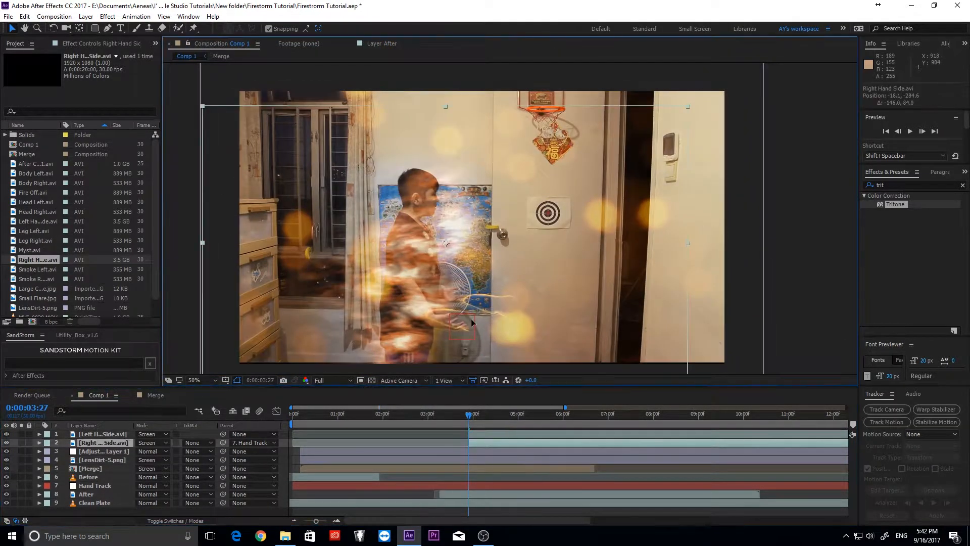
key("s")
scroll(474, 313, "up", 2)
- Parent the left-hand fire layer to Hand Track as well
left_click(474, 281)
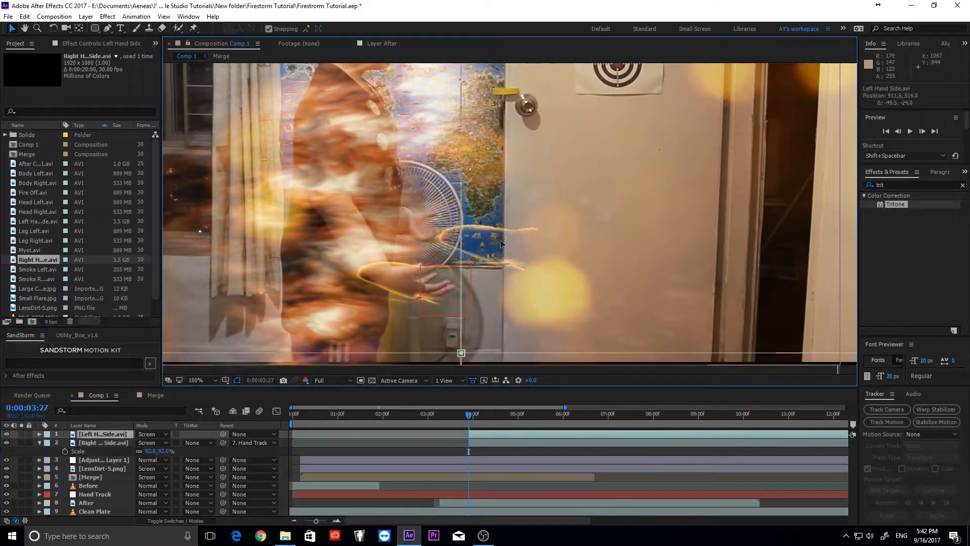
key("s")
left_click(254, 435)
left_click(261, 391)
left_click(256, 435)
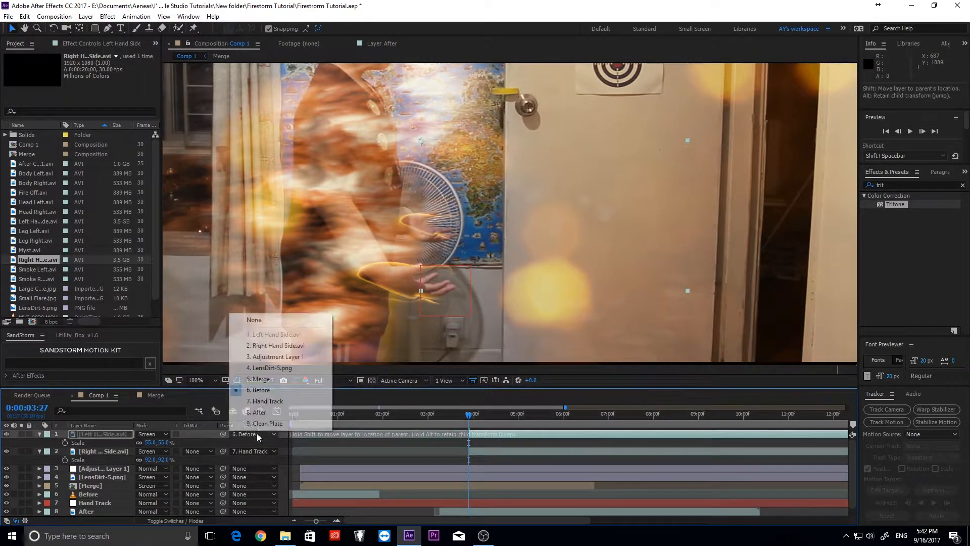
left_click(267, 401)
- Scale the right-hand fire to 55% and move it onto the palm
left_click_drag(466, 418, 553, 418)
scroll(517, 317, "down", 1)
left_click_drag(525, 331, 645, 421)
left_click(626, 451)
key("s")
key("s")
key("s")
key("s")
left_click_drag(164, 459, 146, 459)
left_click_drag(466, 271, 480, 305)
- Scale the left-hand fire to 39% and nudge it onto the hand
left_click_drag(154, 443, 146, 442)
left_click_drag(471, 255, 497, 275)
key("Left")
key("Left")
key("Left")
key("Left")
key("Down")
key("Down")
key("Down")
key("Down")
key("Left")
key("Down")
key("Left")
key("Down")
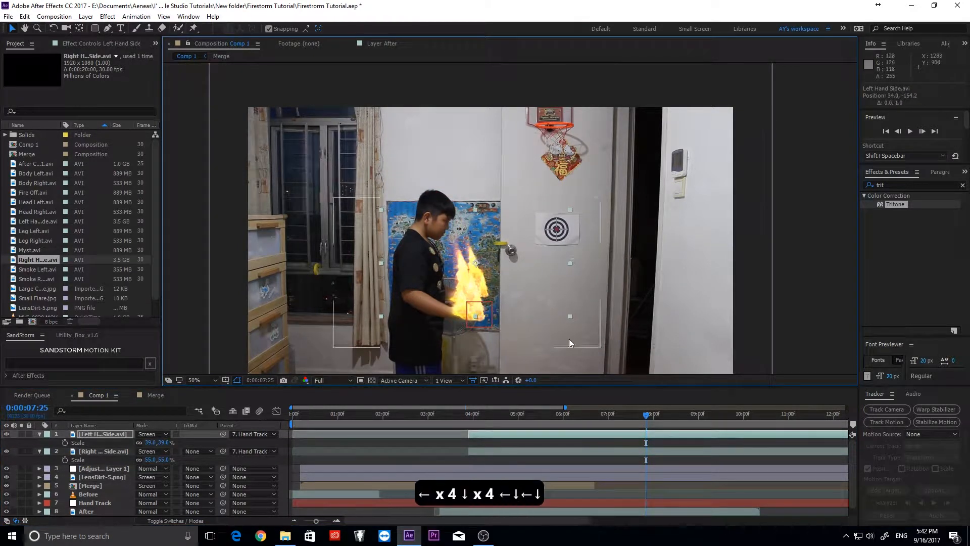
left_click_drag(579, 433, 585, 432)
key("Left")
key("Left")
key("Left")
key("Down")
left_click_drag(459, 418, 463, 384)
- Play back the fires, check their rotation and set the right-hand fire's opacity to 89%
key("space")
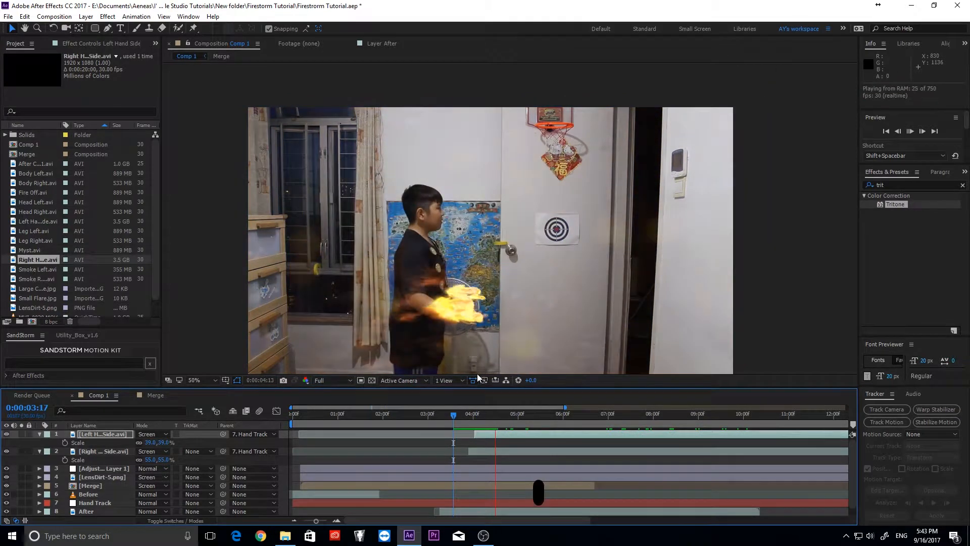
left_click(119, 451)
key("r")
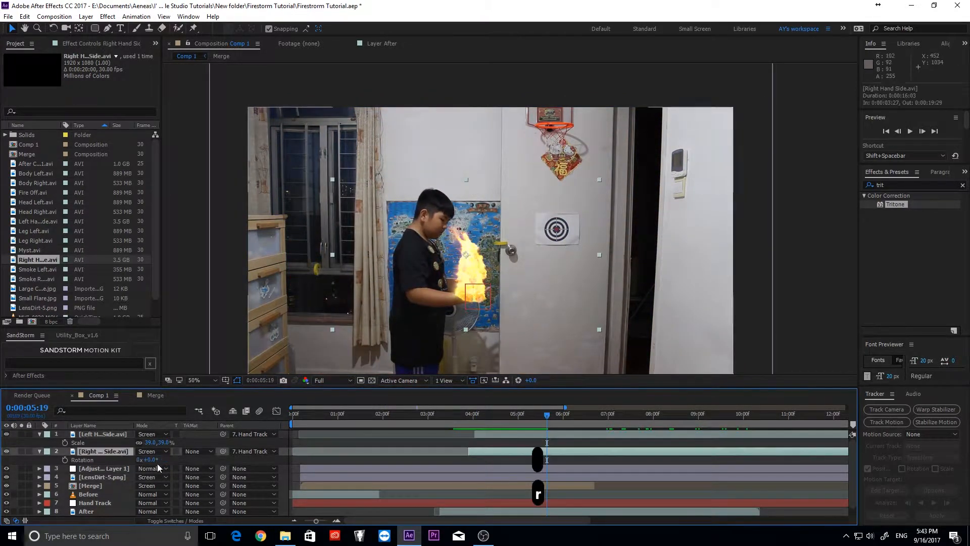
left_click(114, 435)
key("r")
left_click(112, 452)
key("t")
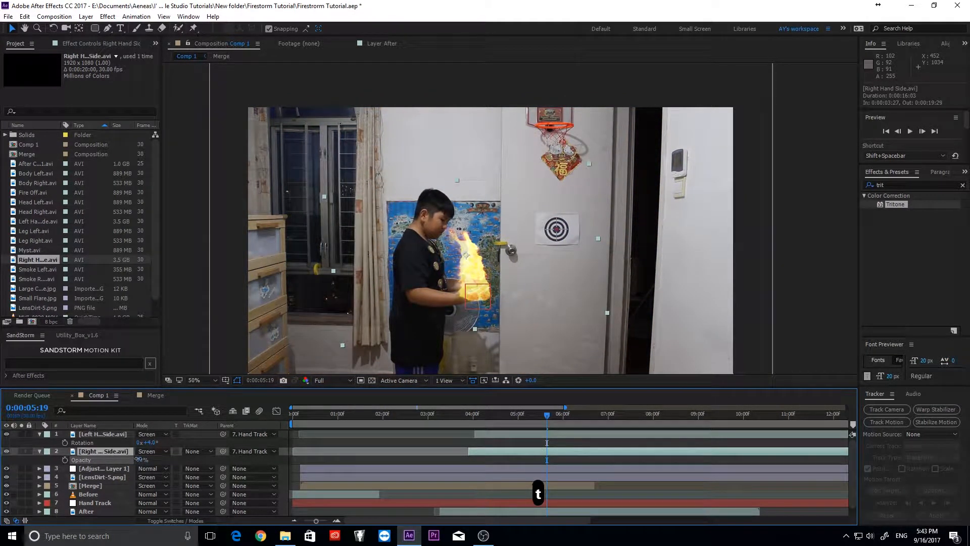
left_click_drag(138, 459, 138, 460)
- Set preview quality to Half and preview the fire section from about 3:23
left_click(470, 416)
left_click_drag(470, 416, 462, 416)
left_click(326, 380)
left_click(336, 416)
key("space")
- Go to frame 4:01 and show the left-hand fire's Position property
left_click(474, 421)
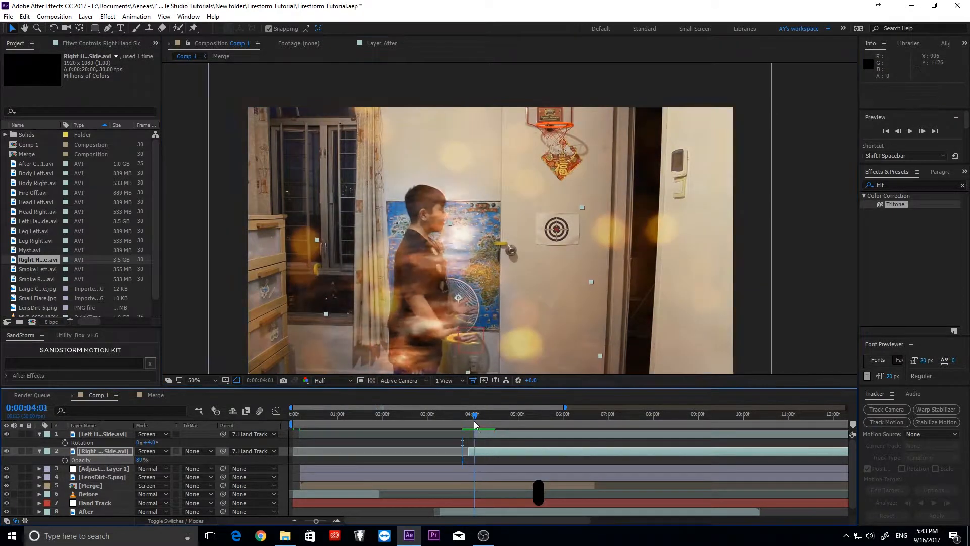
left_click_drag(471, 339, 489, 354)
key("ctrl+z")
left_click(489, 434)
left_click(495, 416)
key("p")
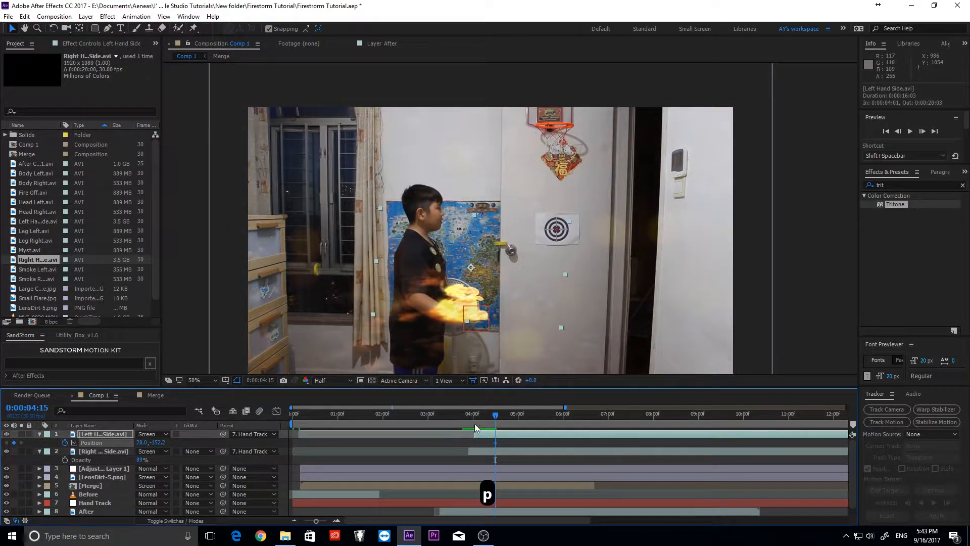
left_click(475, 420)
- Reposition the left-hand fire onto the hand at 4:01, then preview from 3:27
left_click_drag(480, 314, 483, 304)
key("Left")
key("Left")
key("Left")
key("Down")
key("Left")
key("Down")
mouse_move(475, 416)
left_mouse_down()
mouse_move(611, 420)
mouse_move(469, 416)
left_mouse_up()
key("space")
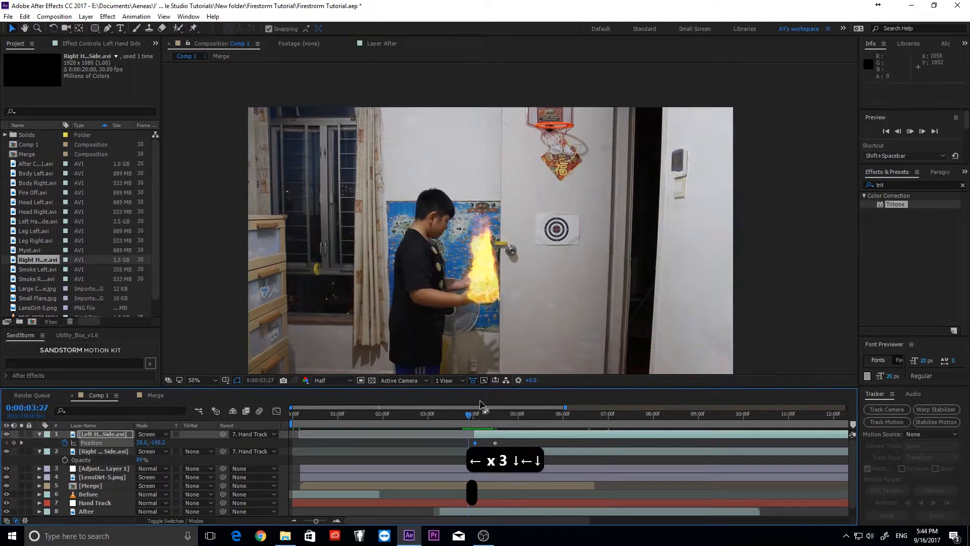
left_click(548, 416)
- Nudge the right-hand fire onto the palm at 5:19 and collapse both fire layers' properties
left_click(562, 452)
left_click_drag(518, 291, 529, 294)
key("Left")
key("Left")
key("Left")
key("Left")
key("Left")
key("Left")
key("Left")
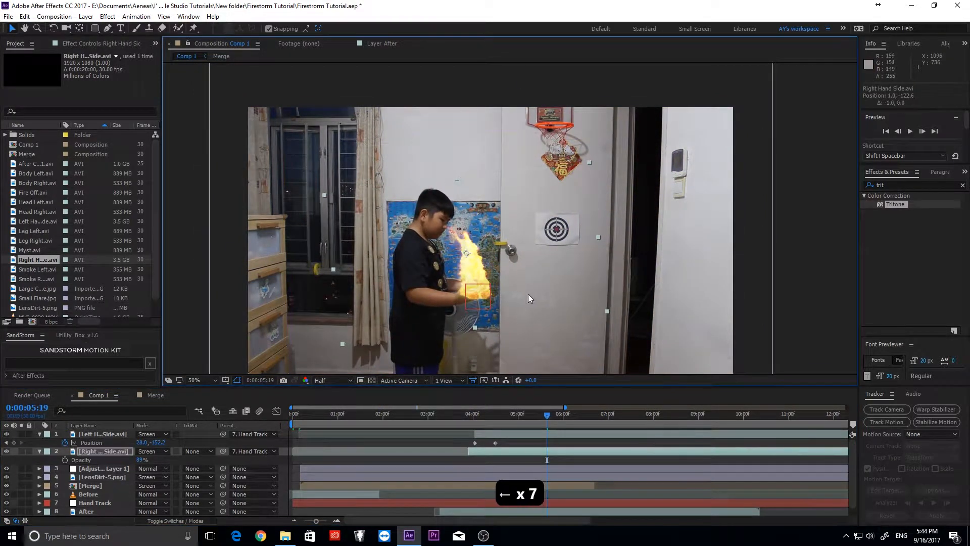
key("Up")
key("Left")
key("Up")
key("Left")
left_click(770, 222)
left_click(588, 417)
left_click(529, 453)
scroll(495, 342, "up", 1)
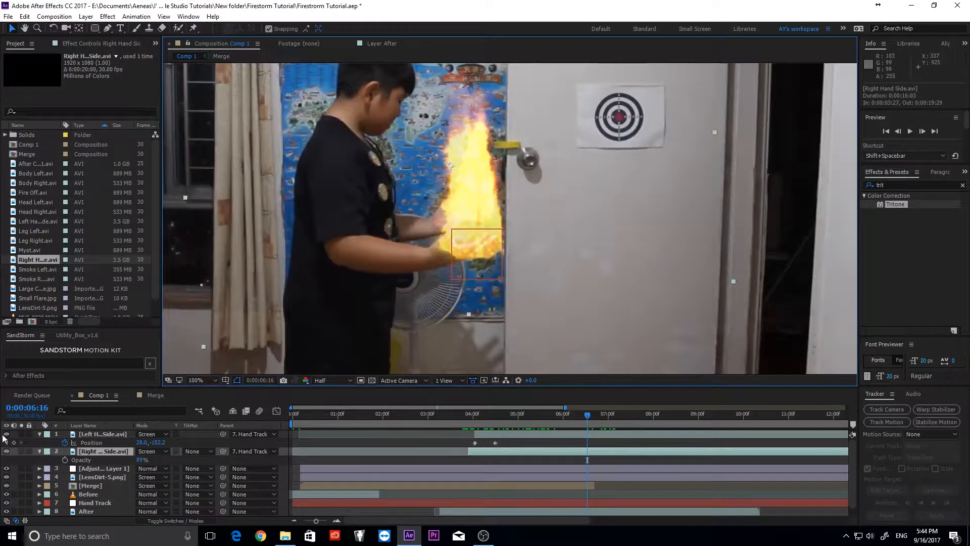
left_click(39, 451)
left_click(40, 434)
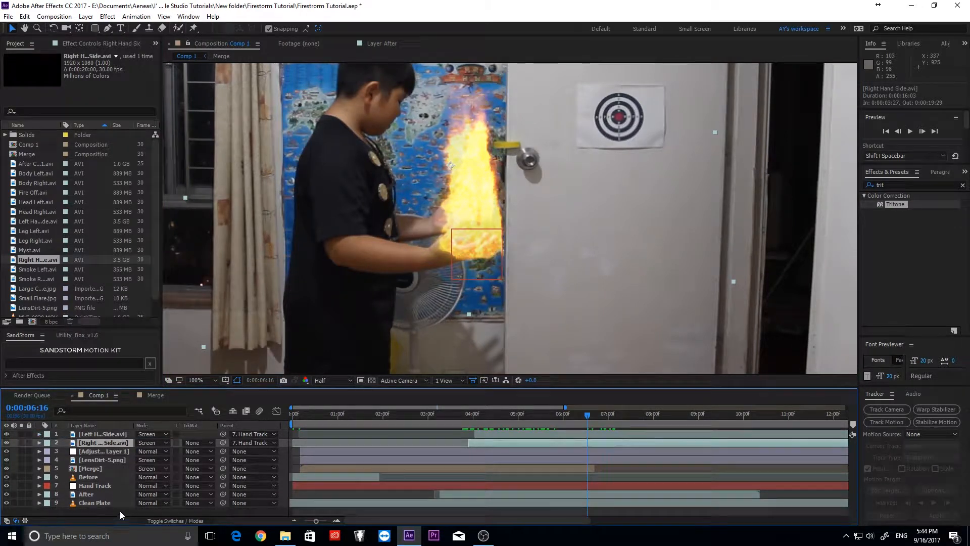
left_click(111, 504)
- Duplicate the After layer, move the copy above the fire layers, and rename it Right Hand Mask
left_click(107, 495)
key("ctrl+d")
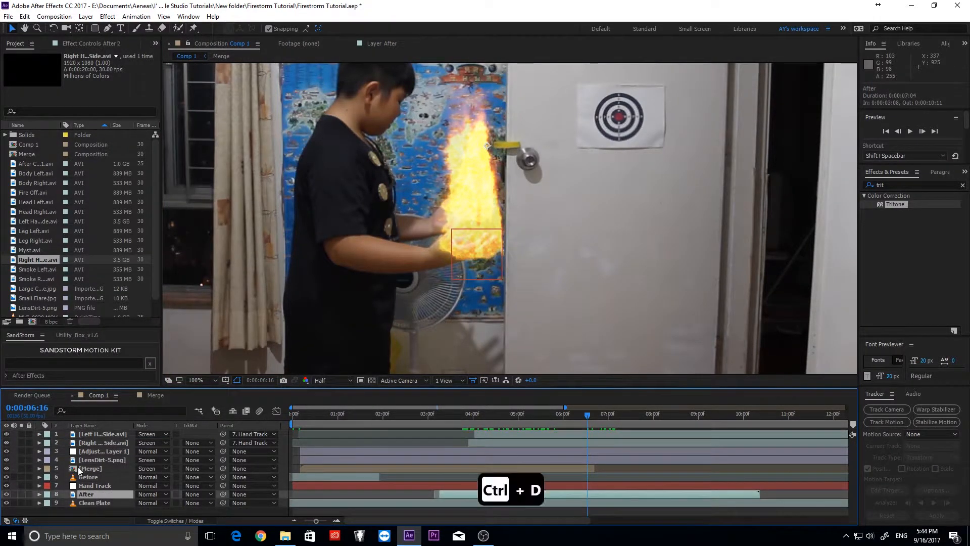
left_click_drag(89, 456, 95, 444)
right_click(95, 443)
left_click(121, 433)
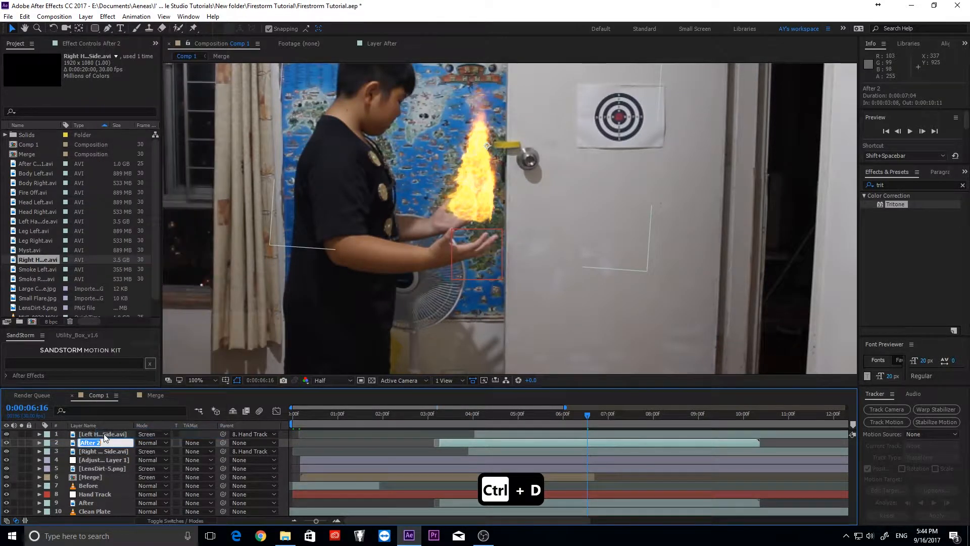
type("Hand Mask")
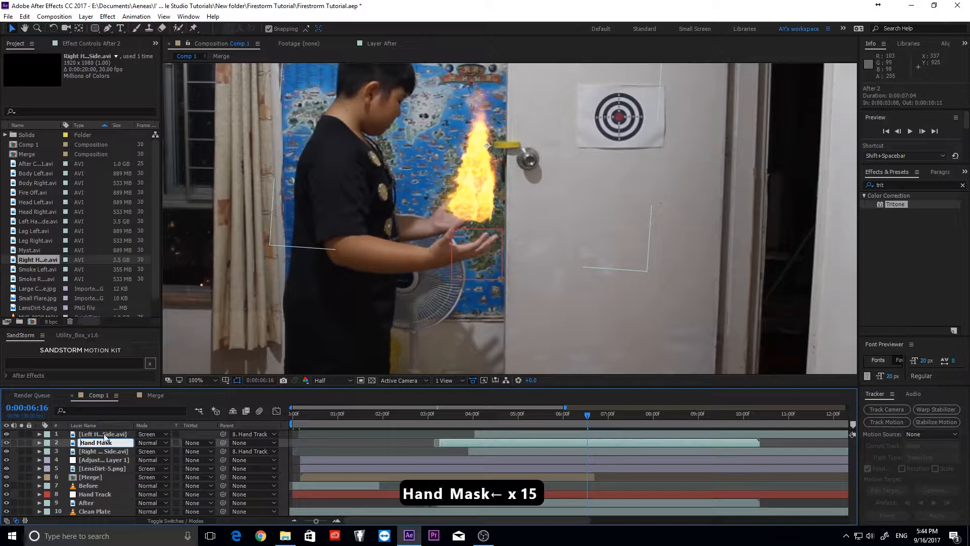
type("Right")
key("Return")
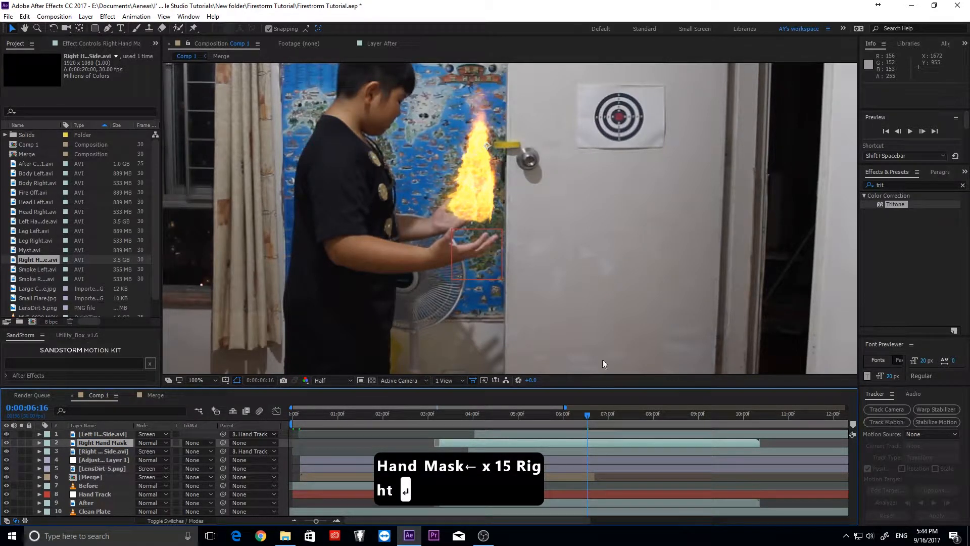
- Draw a Pen tool mask around the boy's hand and forearm, then show its mask properties
left_click(107, 29)
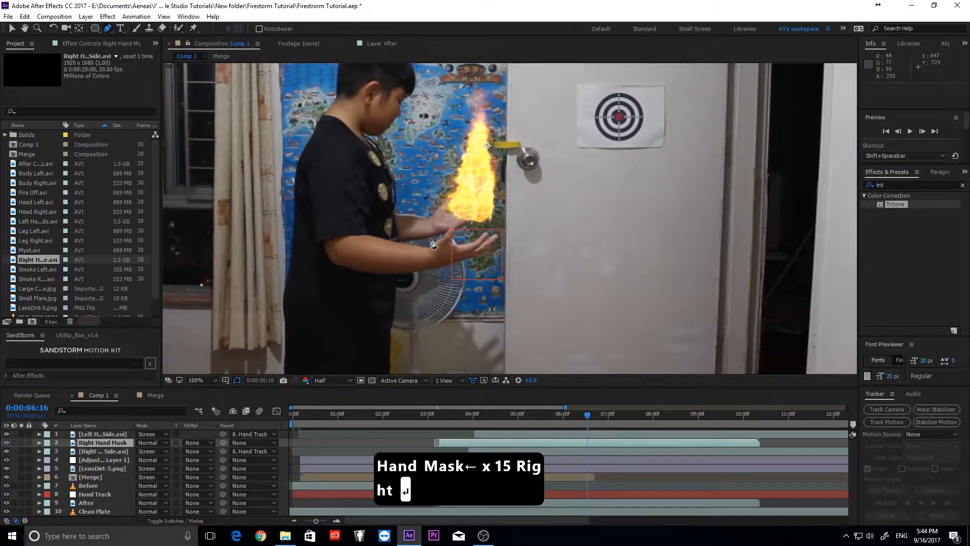
left_click(430, 247)
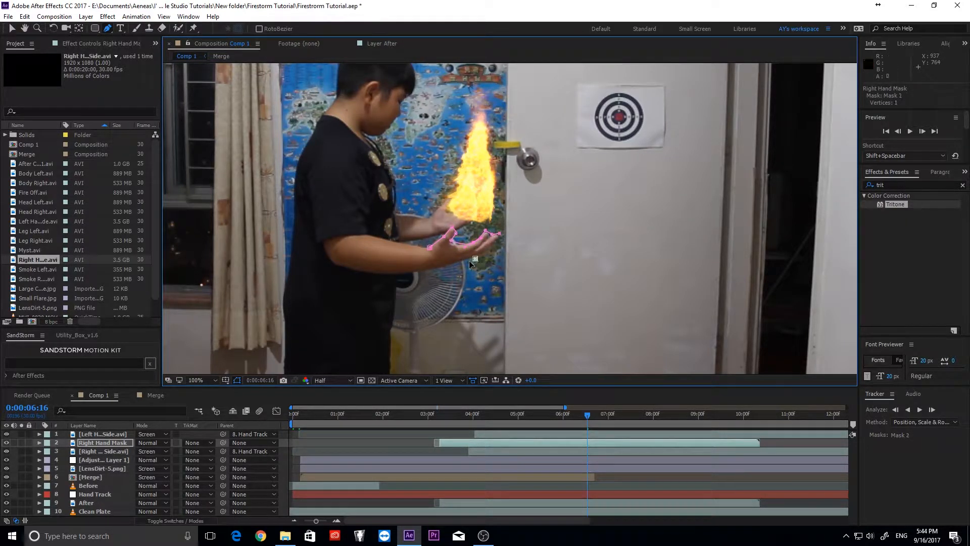
key("ctrl+z")
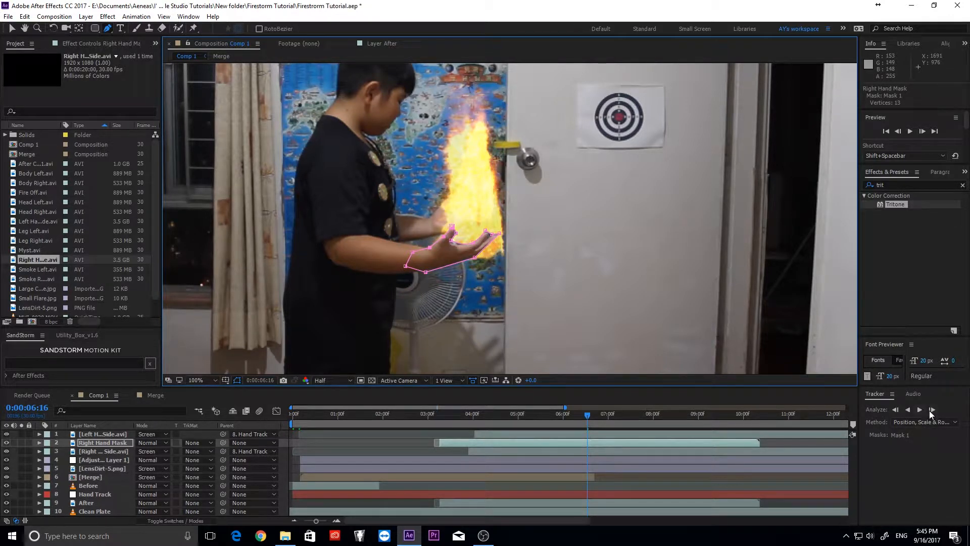
key("m")
key("m")
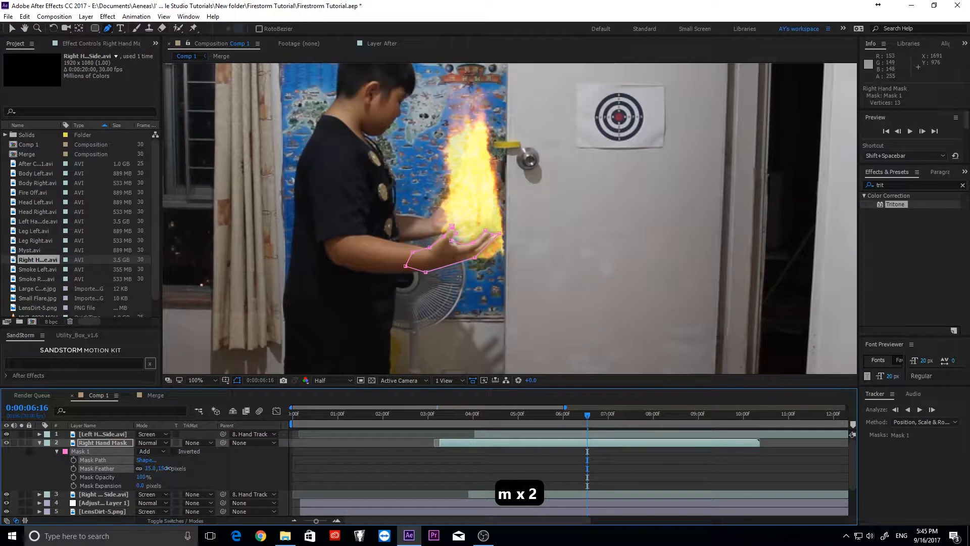
- Set Mask 1's expansion to -4 pixels on the Right Hand Mask layer
left_click(141, 486)
type("-1")
key("Return")
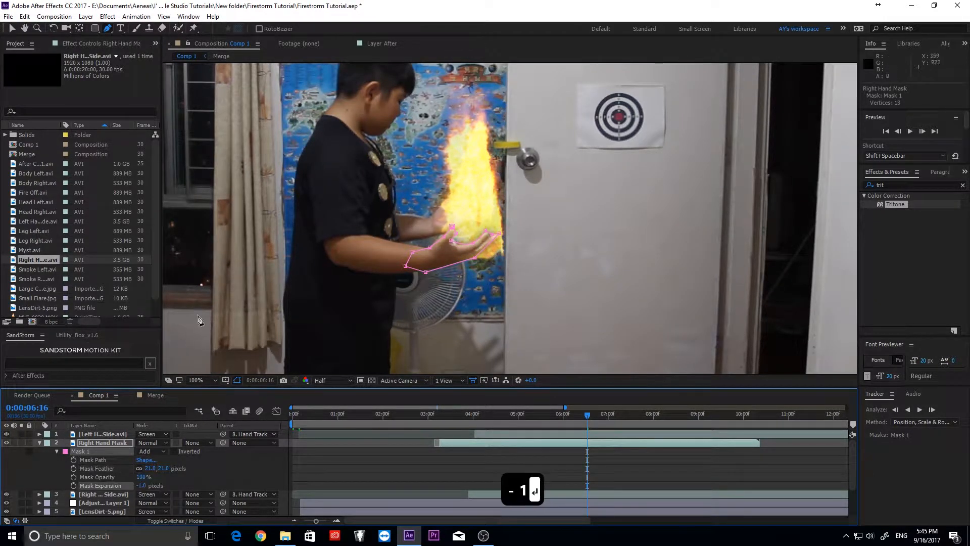
left_click(13, 28)
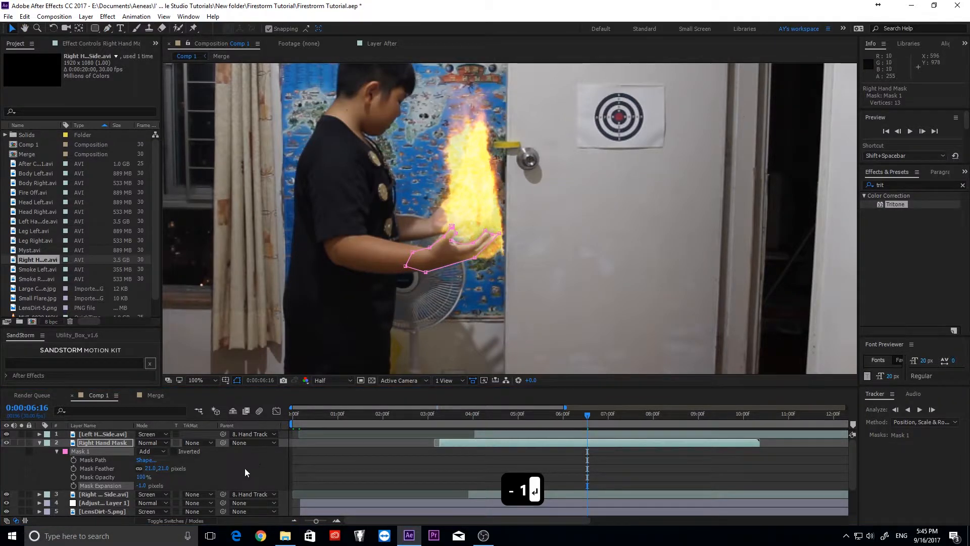
left_click_drag(142, 485, 141, 485)
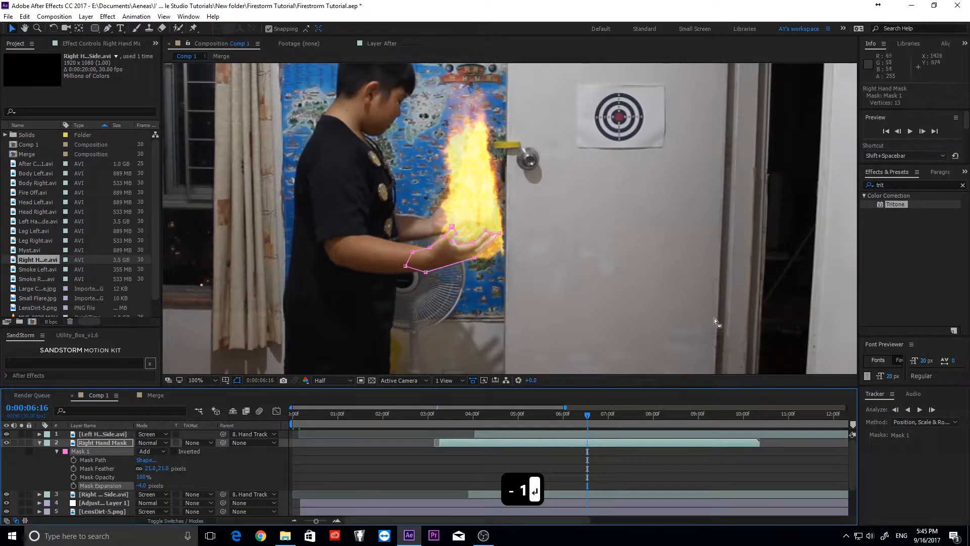
- Select Mask 1 on the Right Hand Mask layer so its path shows in the viewer
left_click(685, 303)
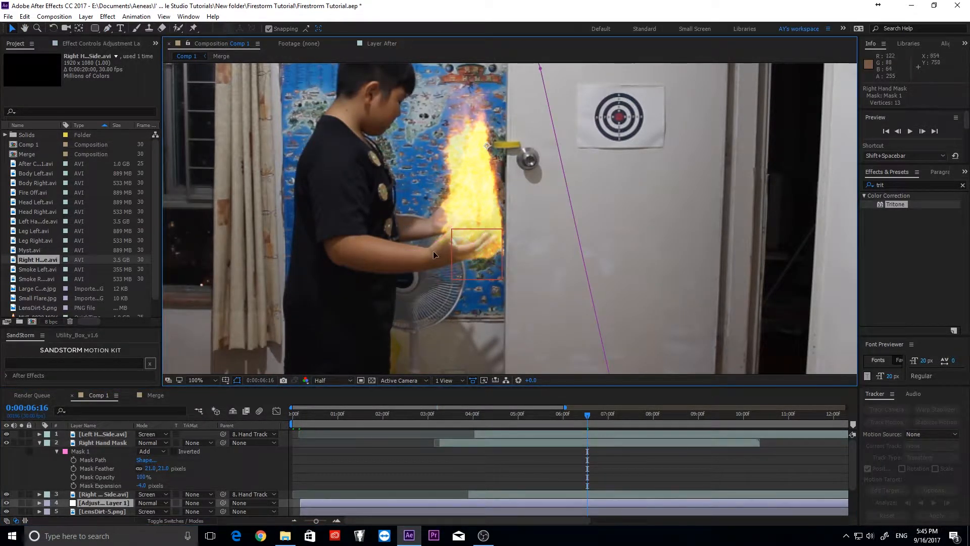
left_click(93, 445)
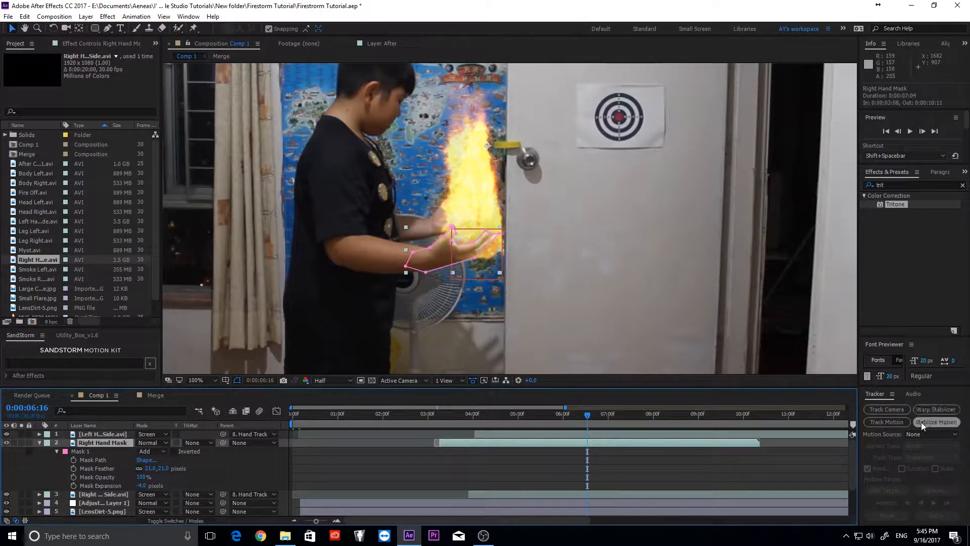
left_click(377, 453)
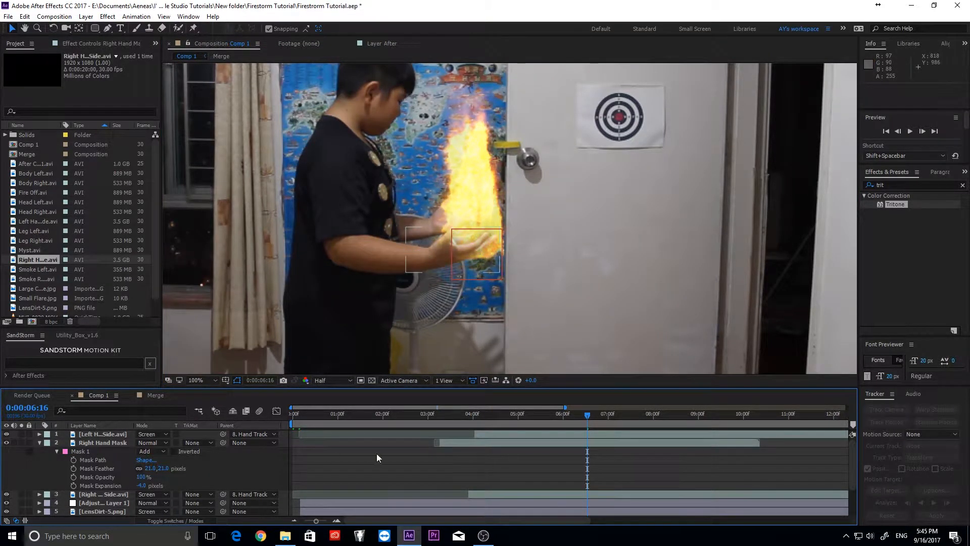
left_click(99, 458)
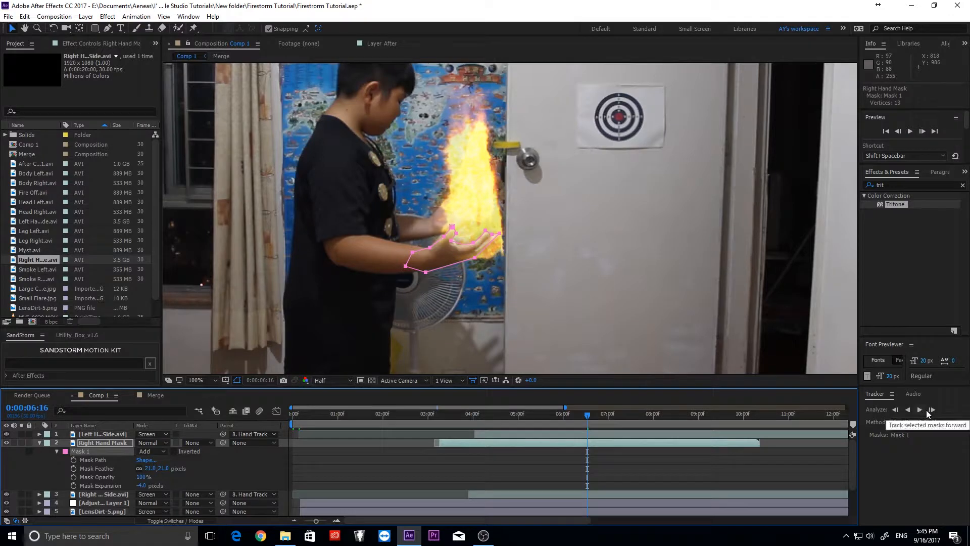
- Track Mask 1 forward, undo the overshoot, and move a mask point onto the hand edge
left_click(920, 409)
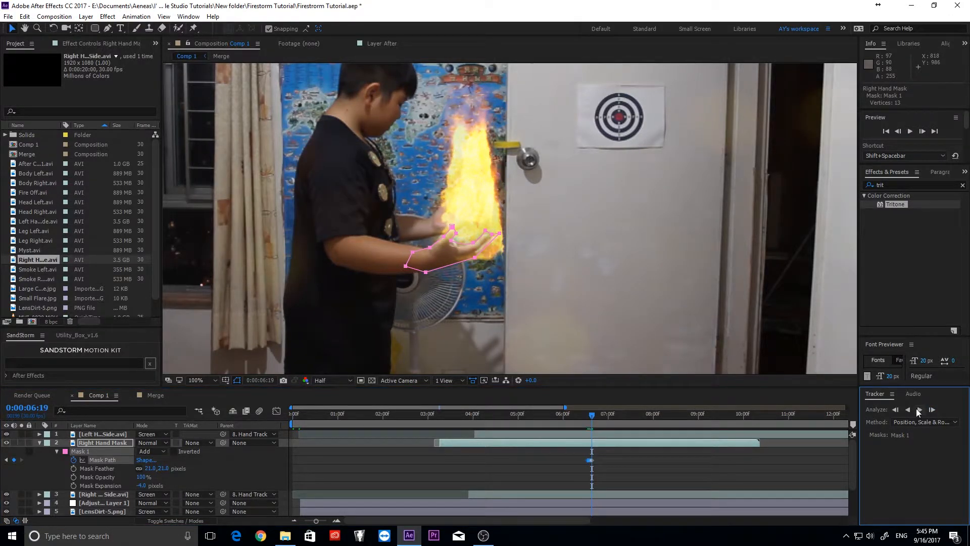
key("ctrl+z")
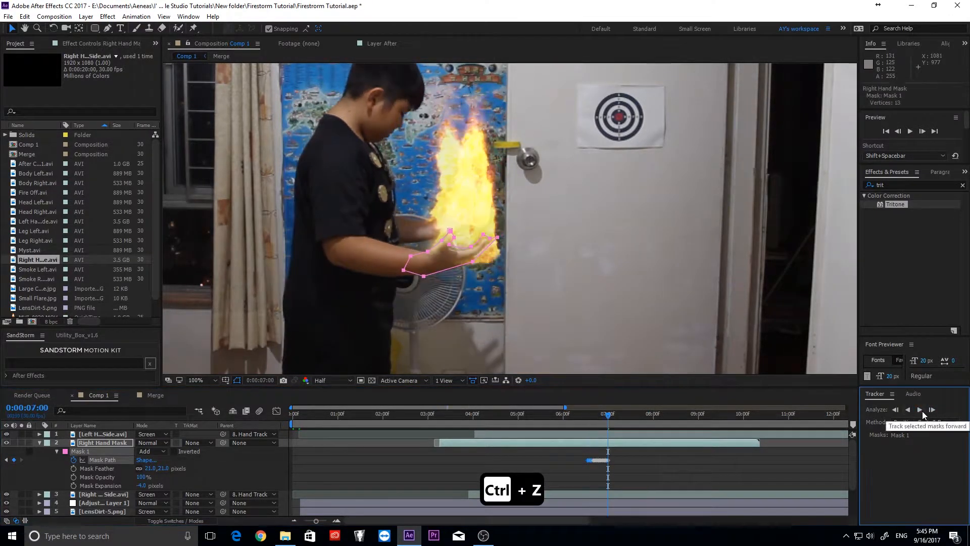
scroll(490, 317, "up", 2)
key("ctrl+z")
left_click_drag(464, 261, 468, 268)
left_click(921, 409)
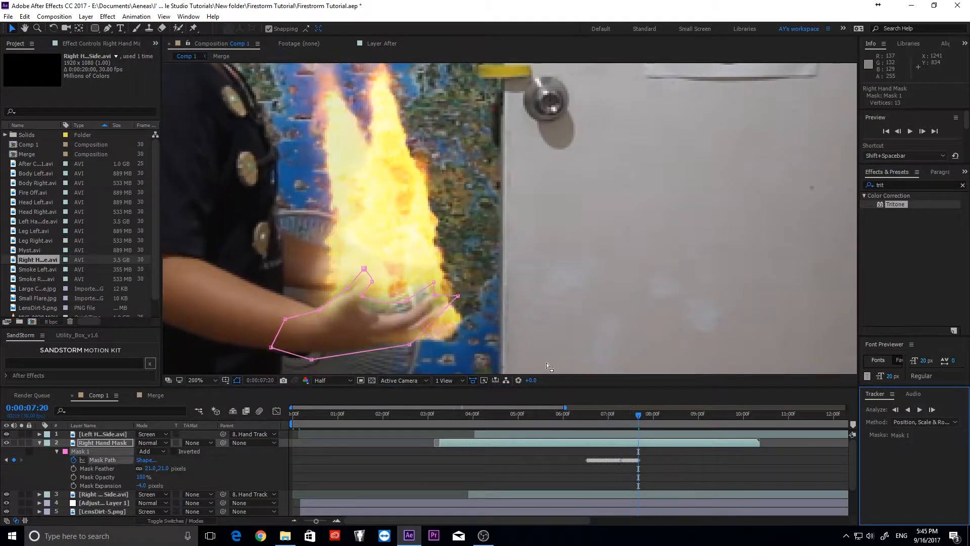
left_click_drag(445, 303, 475, 236)
left_click(920, 409)
key("ctrl+z")
- Refit the mask points around the palm while tracking forward frame by frame
left_click_drag(391, 281, 387, 273)
left_click(932, 410)
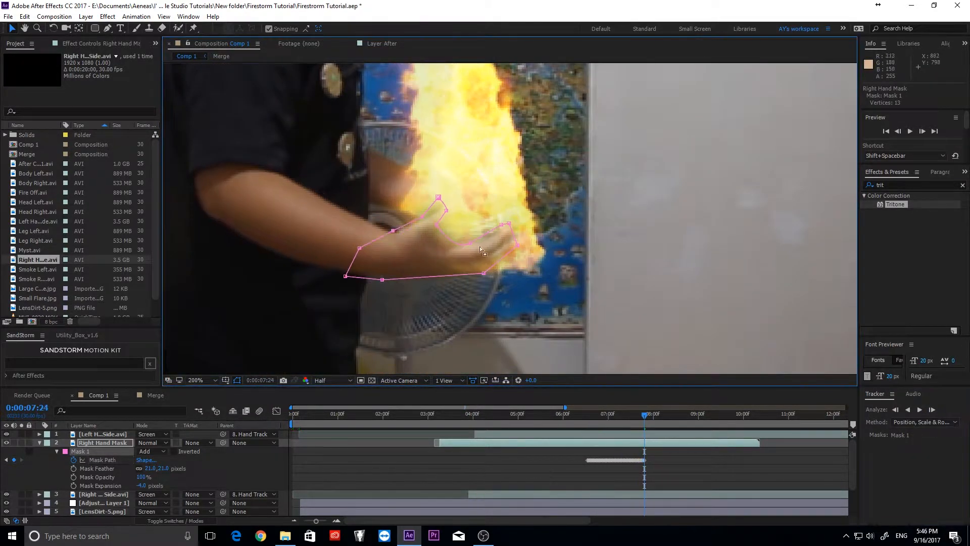
left_click_drag(523, 239, 535, 247)
left_click(931, 409)
left_click_drag(442, 218, 443, 231)
left_click(932, 409)
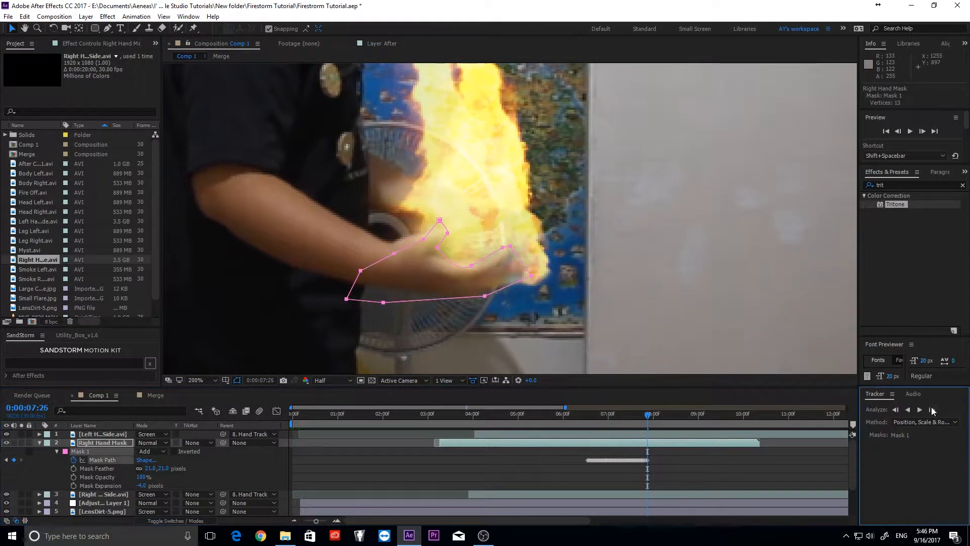
left_click_drag(360, 271, 365, 233)
left_click_drag(347, 299, 345, 283)
left_click_drag(394, 253, 395, 240)
left_click_drag(440, 220, 453, 226)
left_click_drag(448, 233, 474, 257)
left_click_drag(532, 275, 516, 271)
left_click(931, 409)
- Reshape the mask's lower and right edges, undo a bad track step, and advance a frame
mouse_move(384, 301)
left_mouse_down()
mouse_move(383, 288)
mouse_move(390, 299)
left_mouse_up()
left_click_drag(516, 278, 501, 319)
left_click(931, 409)
key("ctrl+z")
left_click_drag(479, 310, 468, 334)
left_click_drag(504, 265, 506, 284)
left_click_drag(501, 262, 491, 282)
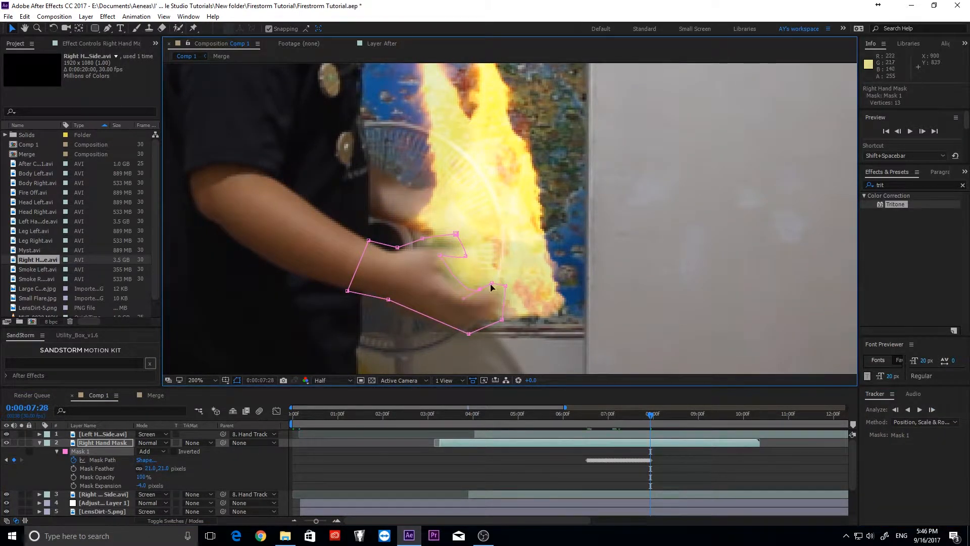
left_click_drag(441, 255, 438, 274)
left_click_drag(456, 234, 462, 248)
left_click_drag(422, 238, 420, 245)
left_click(932, 409)
- Refit the mask's lower-left, right, bottom and top points to the hand and track onward
left_click(932, 409)
left_click_drag(388, 299, 383, 313)
left_click_drag(469, 334, 456, 348)
left_click_drag(502, 320, 492, 325)
left_click_drag(505, 286, 460, 297)
left_click_drag(463, 248, 467, 261)
left_click_drag(421, 246, 393, 253)
left_click(932, 409)
- Refit the mask around the fingers, undo a wrong move, and track several more frames
left_click_drag(468, 261, 470, 283)
left_click_drag(472, 279, 468, 296)
left_click_drag(478, 306, 439, 299)
key("ctrl+z")
left_click_drag(455, 349, 417, 369)
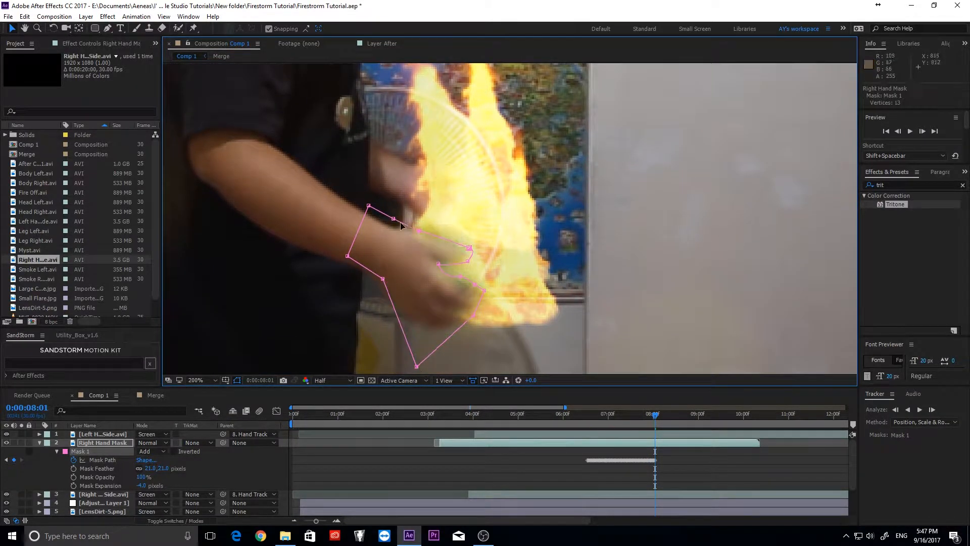
left_click_drag(423, 227, 419, 232)
left_click_drag(394, 219, 388, 226)
left_click(932, 410)
left_click(933, 410)
left_click(932, 411)
left_click(933, 411)
- Track to the end, split the mask layer there, delete the leftover, and return to 6:16
left_click_drag(436, 320, 571, 169)
left_click(932, 409)
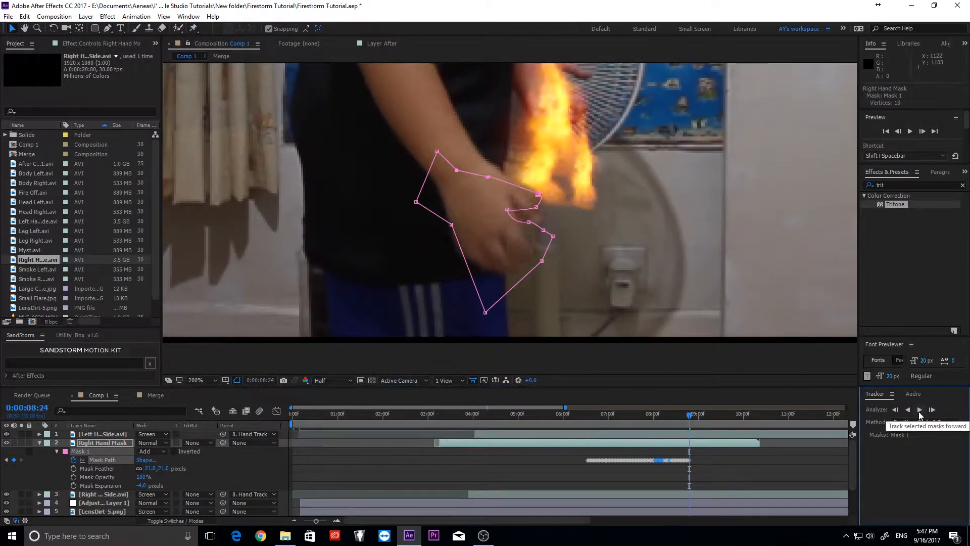
left_click(932, 410)
key("ctrl+shift+d")
key("Delete")
left_click_drag(695, 415, 588, 415)
left_click_drag(604, 232, 598, 467)
- Track Mask 1 backward, then delete the stray Mask Path keyframes from 6:13 to 6:16
left_click(80, 451)
left_click(895, 409)
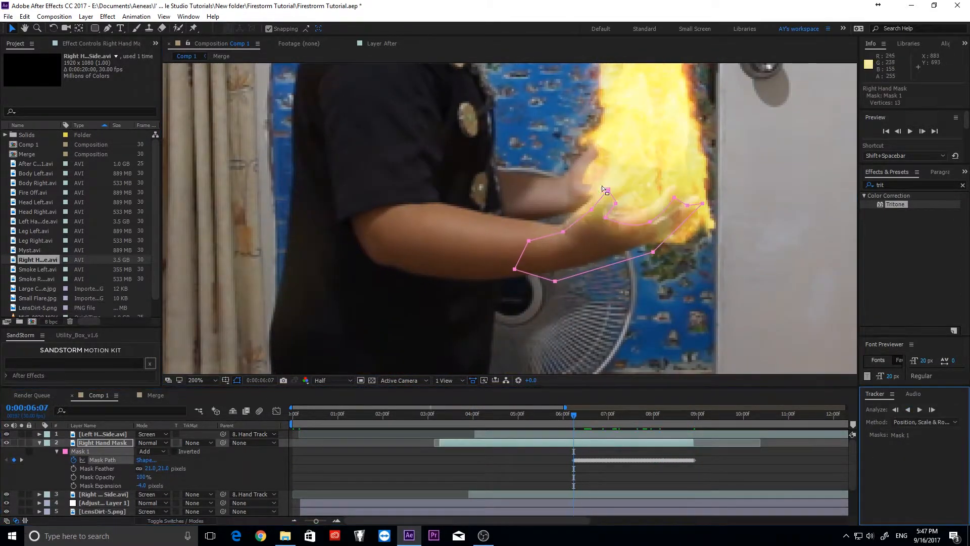
left_click_drag(602, 186, 606, 193)
left_click_drag(574, 415, 606, 420)
key("equal")
key("equal")
key("equal")
left_click_drag(550, 455, 608, 466)
key("Delete")
left_click_drag(614, 417, 663, 423)
left_click_drag(608, 455, 656, 466)
key("Delete")
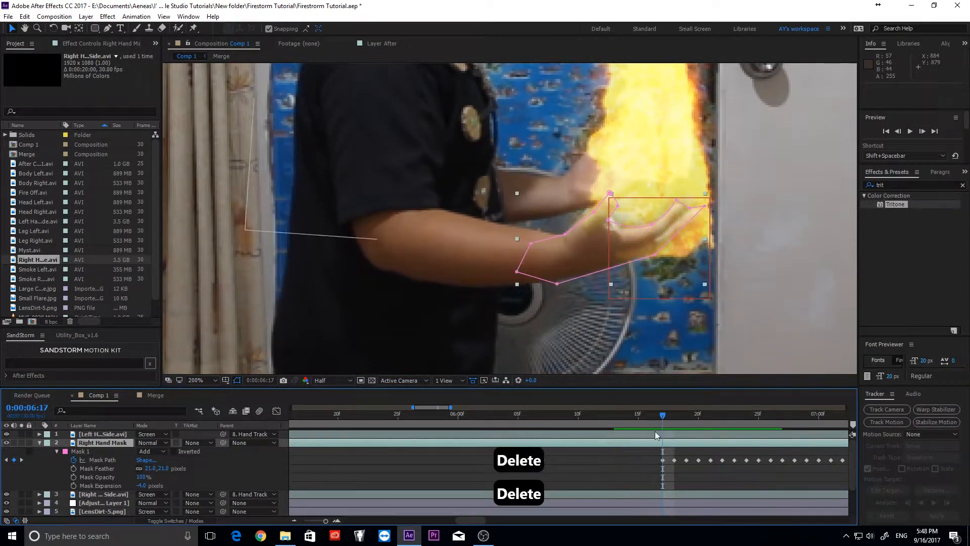
- Refit the mask to the hand at 5:24 and around the fingertips at 5:17
left_click_drag(662, 417, 387, 420)
left_click(81, 451)
left_click_drag(606, 193, 570, 199)
left_click_drag(386, 417, 301, 427)
left_click_drag(646, 210, 626, 211)
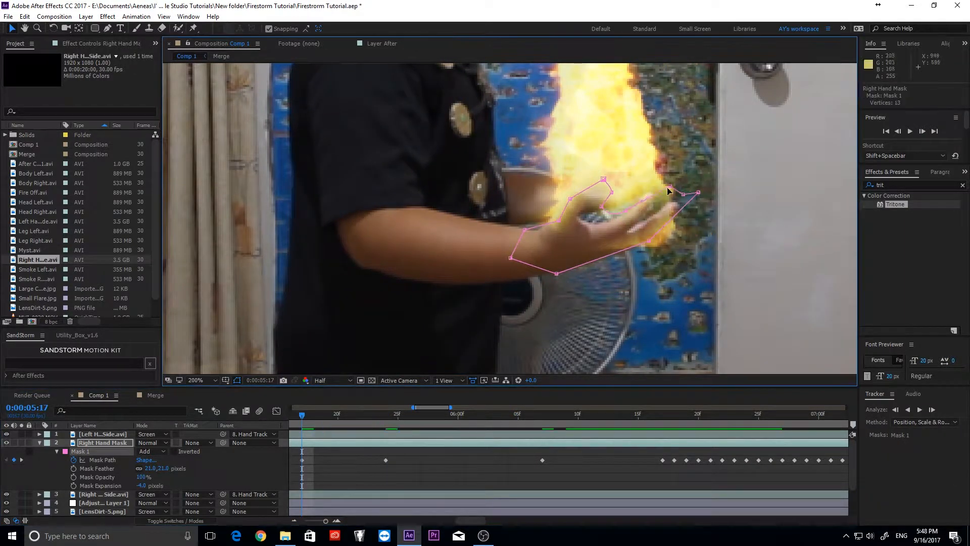
left_click_drag(670, 187, 653, 192)
left_click_drag(683, 194, 644, 213)
left_click_drag(698, 192, 668, 210)
key("minus")
key("minus")
key("minus")
left_click_drag(544, 416, 545, 419)
- Track the mask backward from 5:28 and 5:01, correcting points and undoing a bad adjustment
left_click(908, 410)
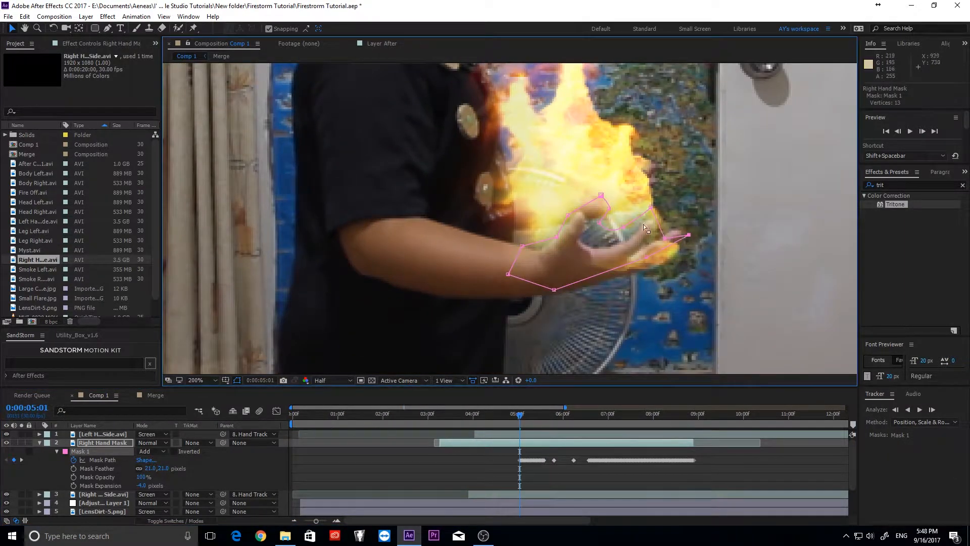
left_click_drag(649, 255, 657, 244)
left_click_drag(559, 235, 554, 248)
key("ctrl+z")
left_click_drag(603, 193, 602, 200)
mouse_move(519, 415)
left_mouse_down()
mouse_move(559, 424)
mouse_move(499, 417)
mouse_move(516, 417)
left_mouse_up()
left_click(908, 409)
left_click(908, 410)
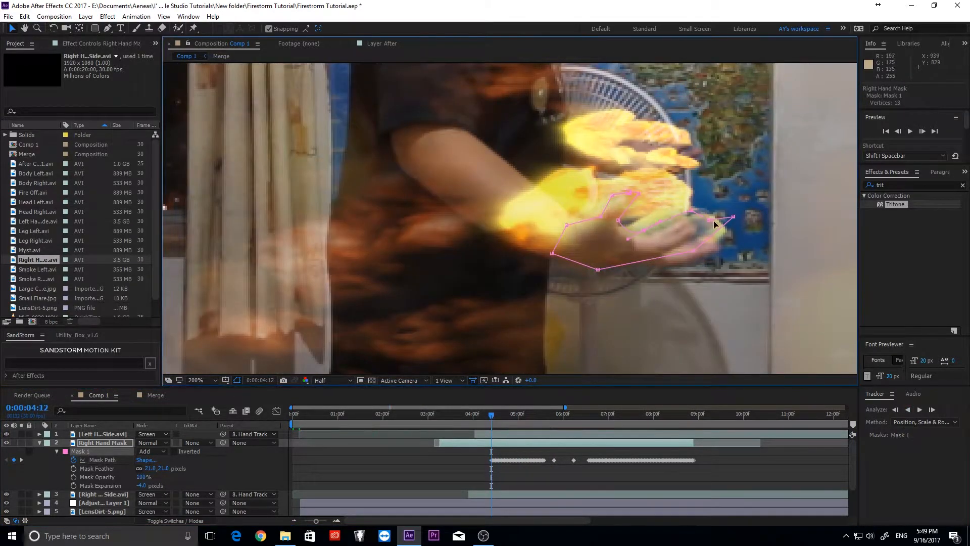
- At 4:25, delete stray intermediate mask keyframes and shift the left hand fire layer 5 frames earlier
left_click_drag(718, 252, 727, 243)
left_click_drag(493, 416, 510, 424)
left_click_drag(508, 465, 493, 455)
key("Delete")
left_click_drag(512, 433, 504, 430)
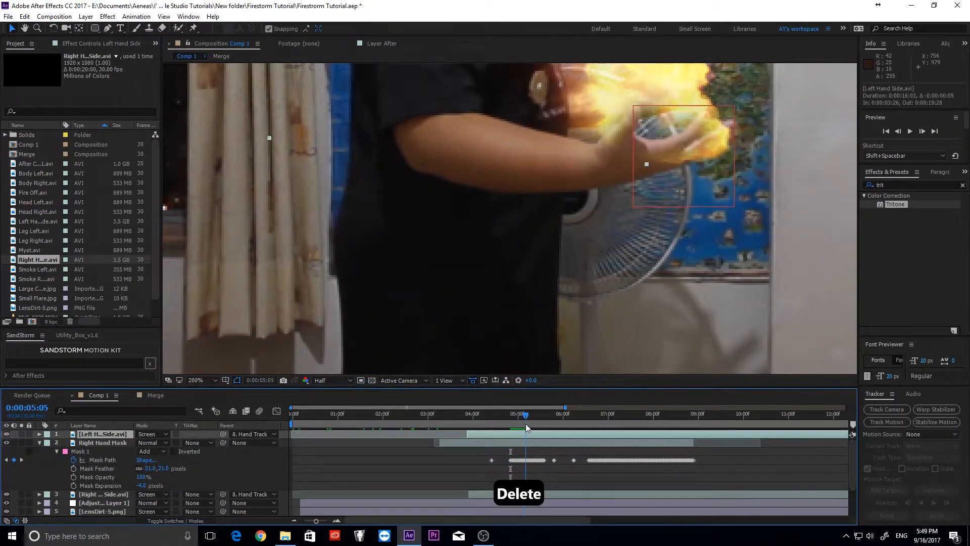
- Open the Import File dialog and browse into the Fire Head Side folder under Firestorm Tutorial
left_click(9, 17)
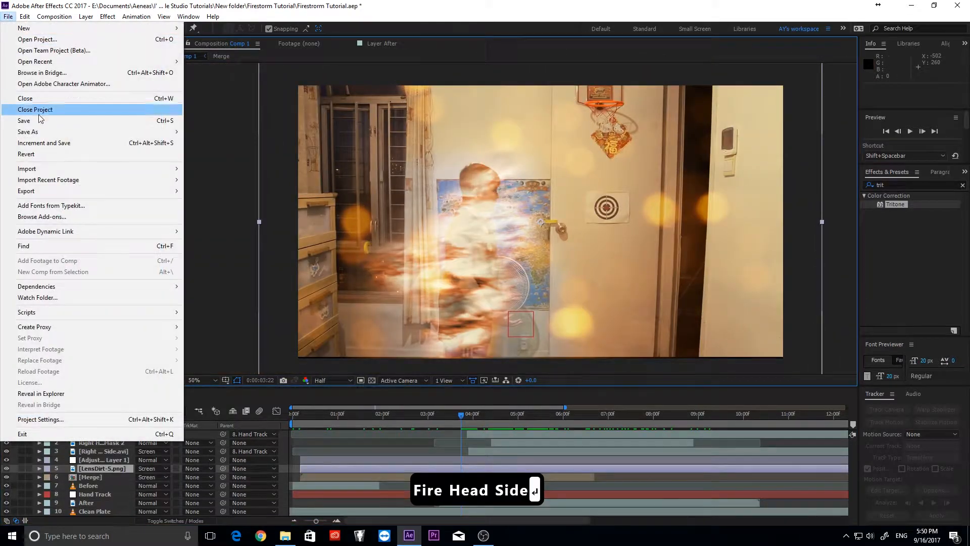
mouse_move(31, 169)
left_click(202, 168)
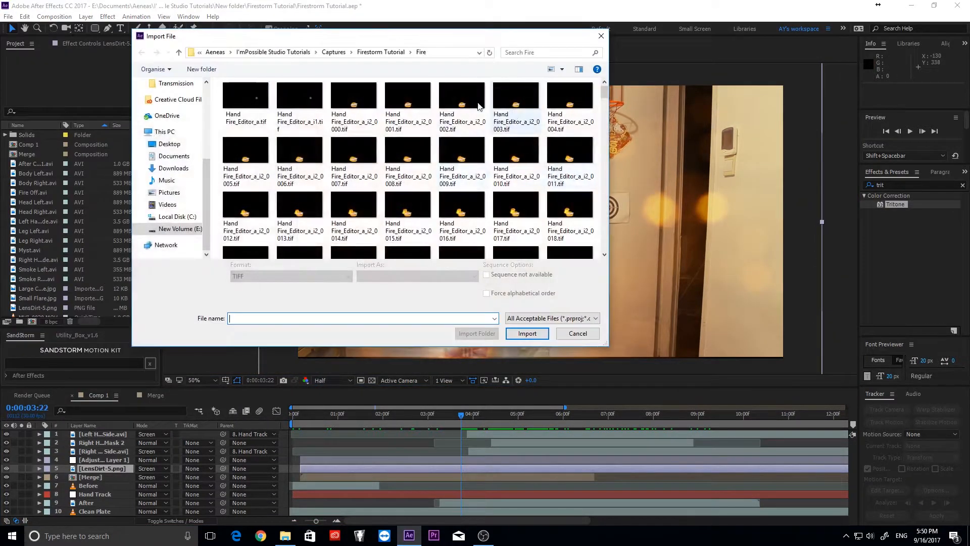
left_click(385, 53)
left_click(516, 108)
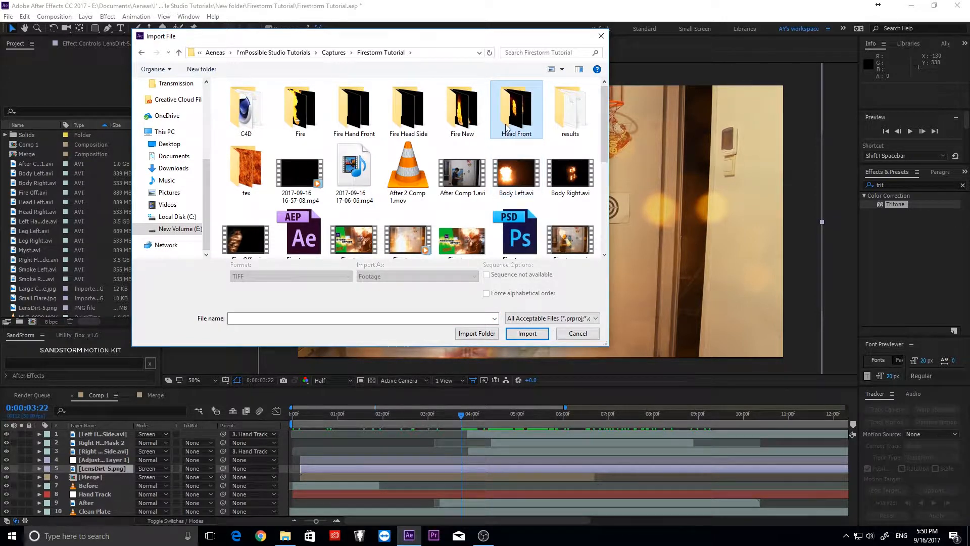
double_click(415, 113)
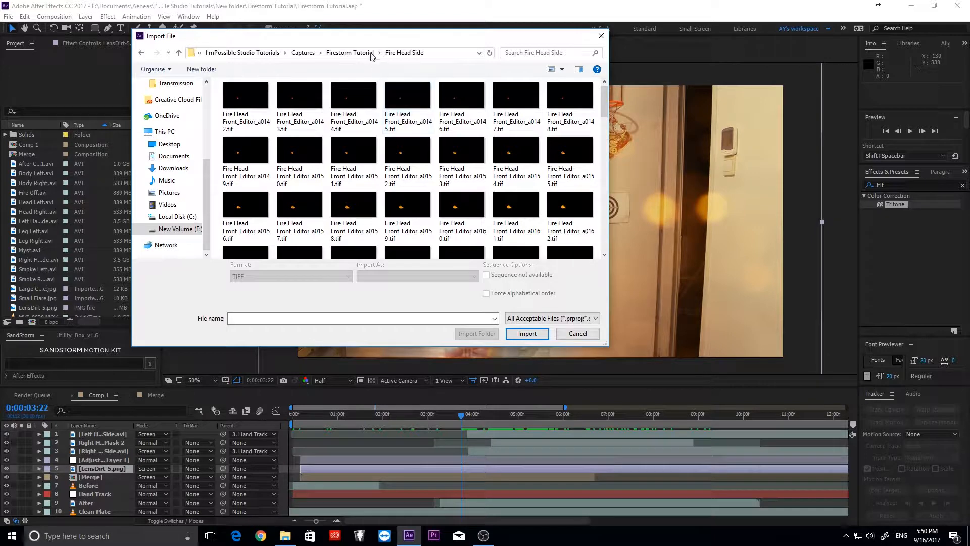
left_click(349, 52)
double_click(407, 104)
- Select frames 142 through 254, tick TIFF Sequence, and import them
left_click(238, 109)
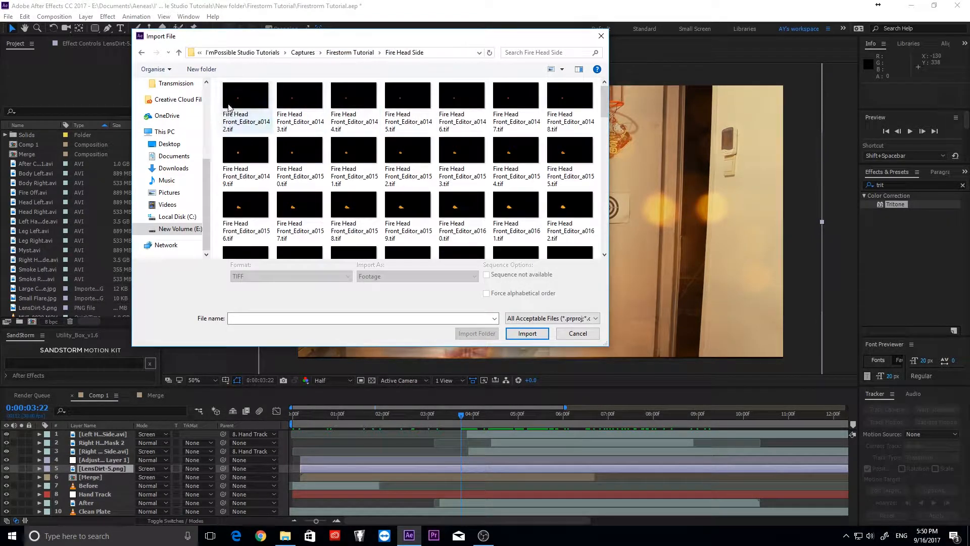
mouse_move(602, 101)
left_mouse_down()
mouse_move(604, 233)
mouse_move(605, 91)
left_mouse_up()
left_click(246, 222)
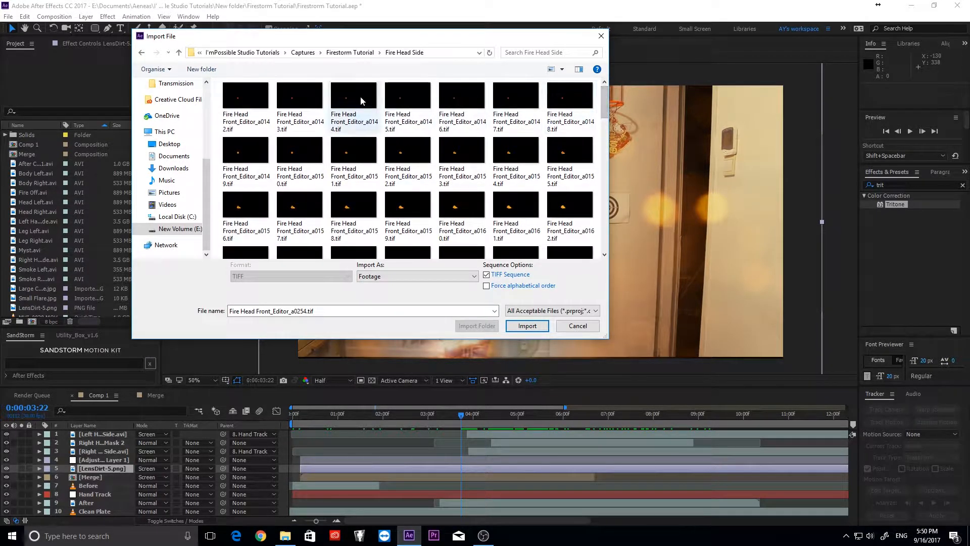
left_click(253, 107, "shift")
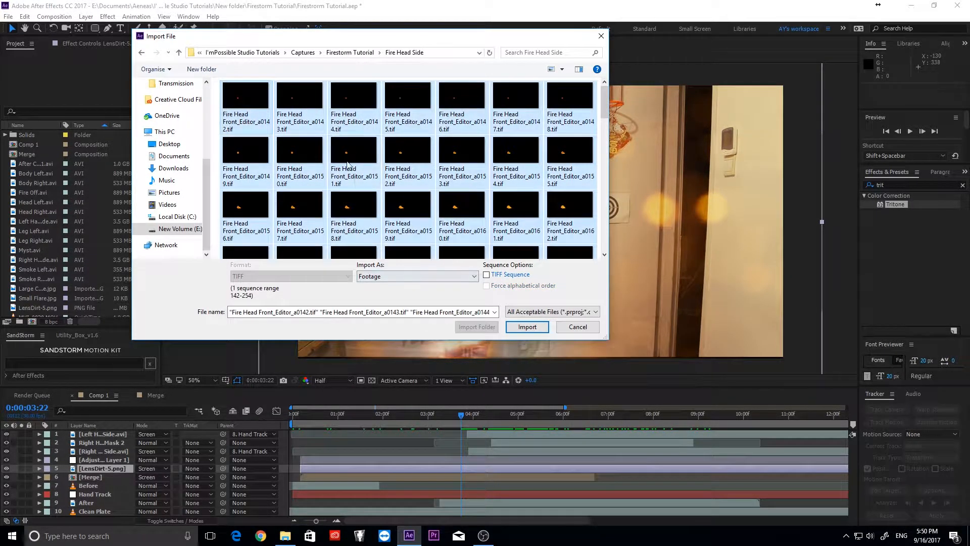
left_click(495, 277)
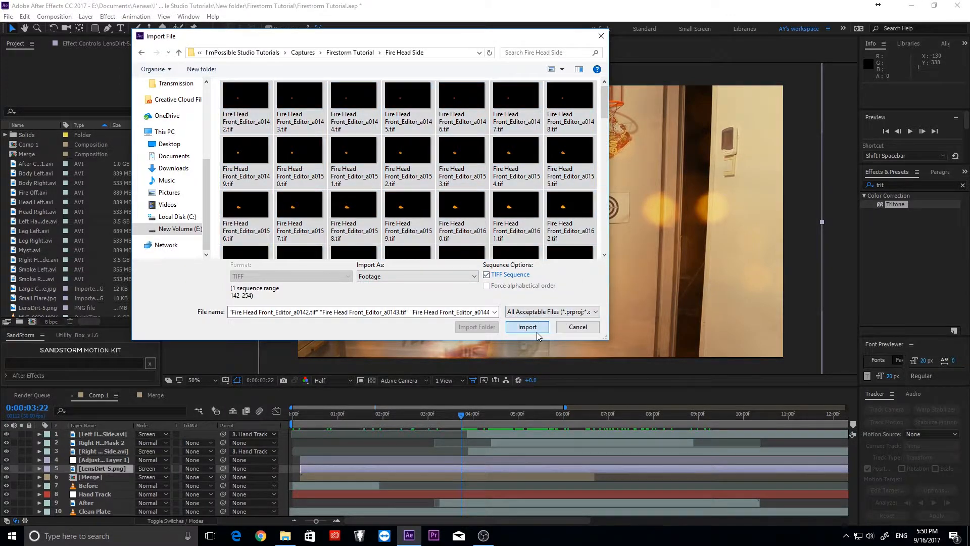
left_click(527, 327)
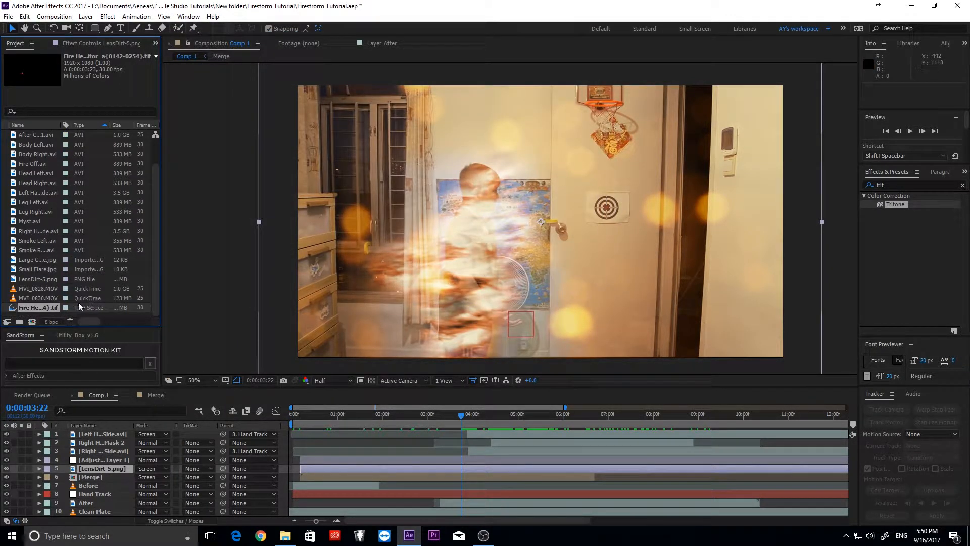
- Place the head fire sequence in Comp 1 starting at 3:26, set to Screen, on top
left_click_drag(55, 338, 110, 461)
left_click_drag(462, 422, 467, 422)
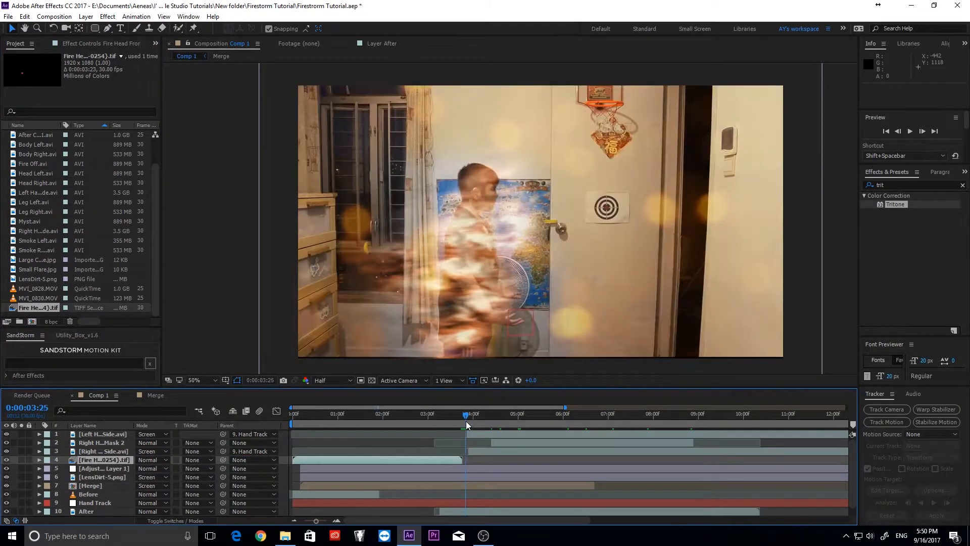
left_click_drag(392, 460, 567, 460)
left_click(151, 459)
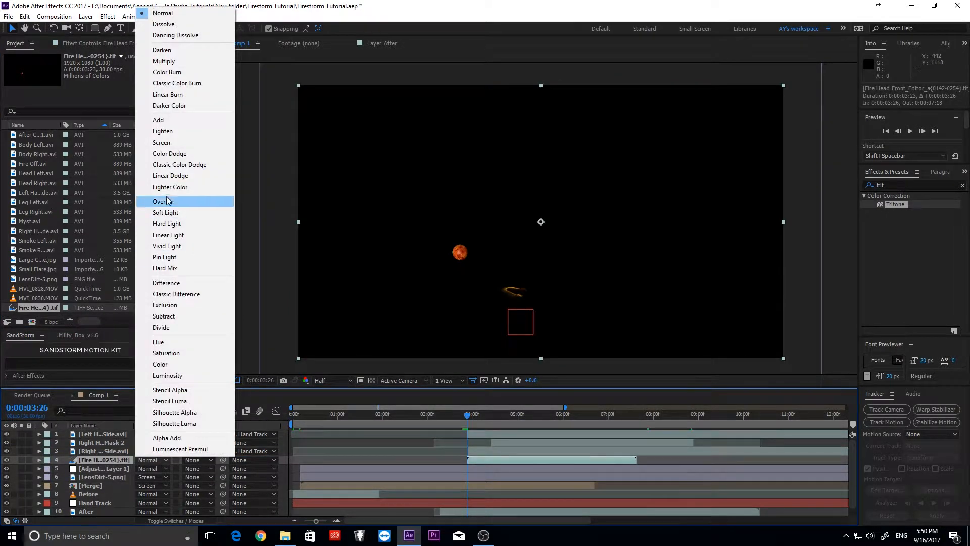
left_click(210, 201)
left_click_drag(101, 460, 124, 435)
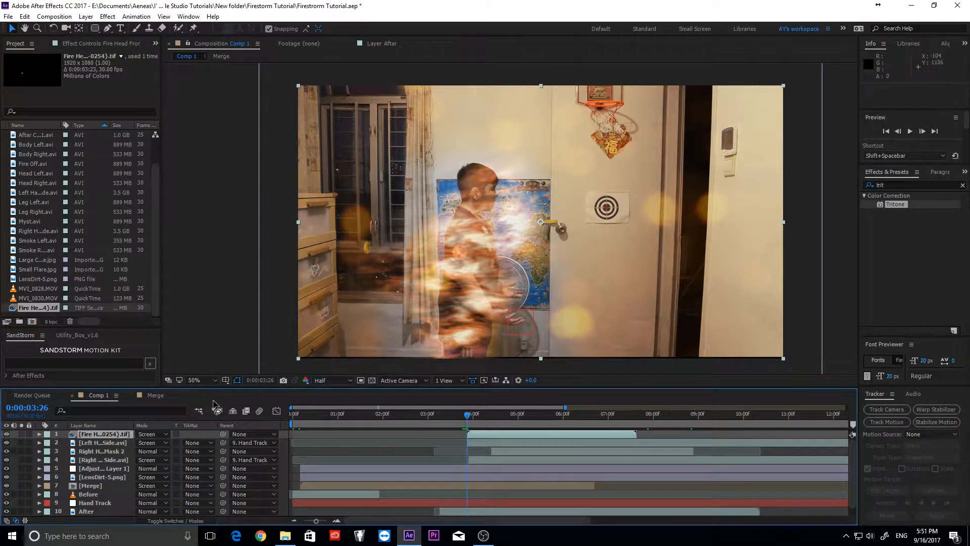
- Scale the head fire to 167% and position it over the boy's head, checking through 6:29
key("s")
left_click_drag(151, 443, 228, 442)
left_click_drag(400, 264, 541, 146)
left_click_drag(468, 414, 552, 415)
left_click_drag(157, 443, 113, 442)
left_click_drag(525, 113, 456, 152)
mouse_move(470, 416)
left_mouse_down()
mouse_move(612, 418)
mouse_move(580, 405)
mouse_move(637, 403)
mouse_move(470, 416)
left_mouse_up()
left_click(39, 434)
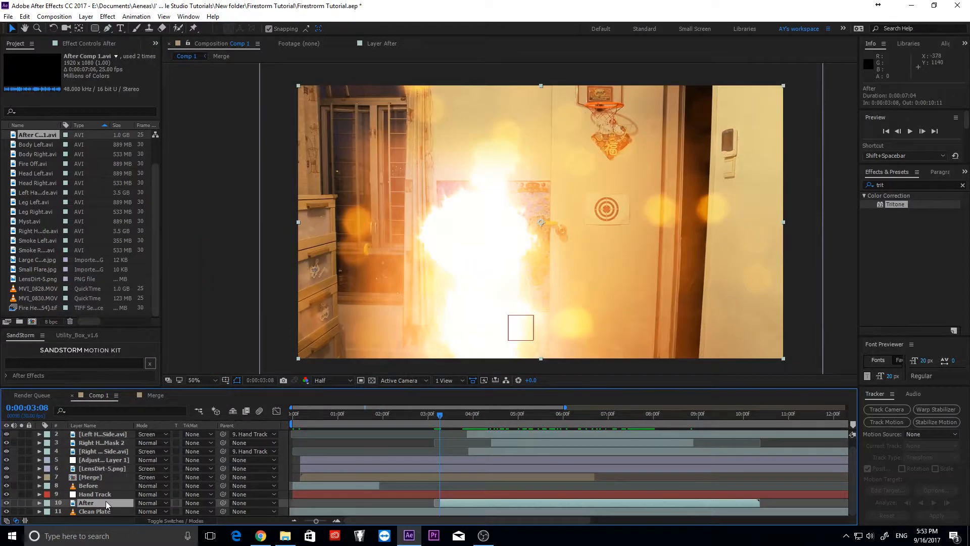
- Place and enlarge Track Point 1 over the boy's ear, then analyze forward
double_click(489, 505)
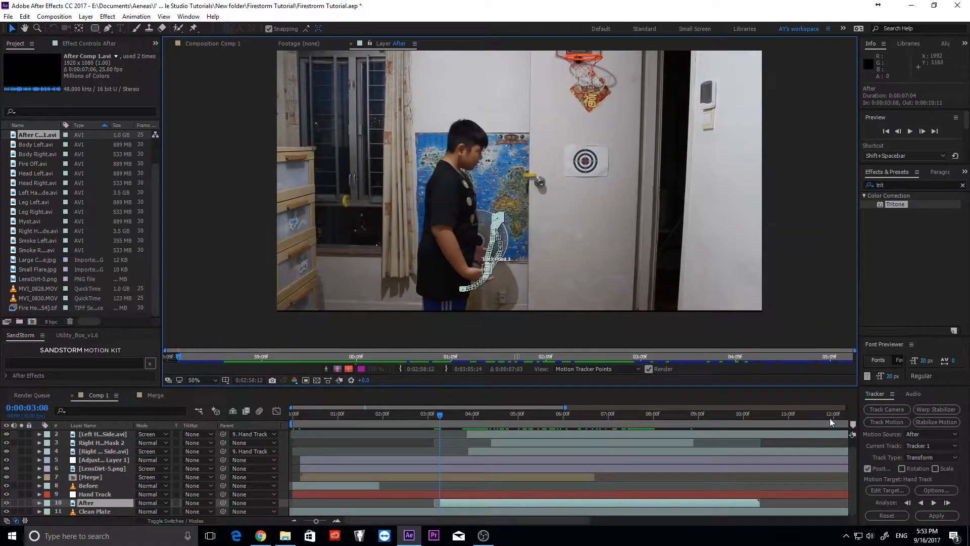
left_click(903, 423)
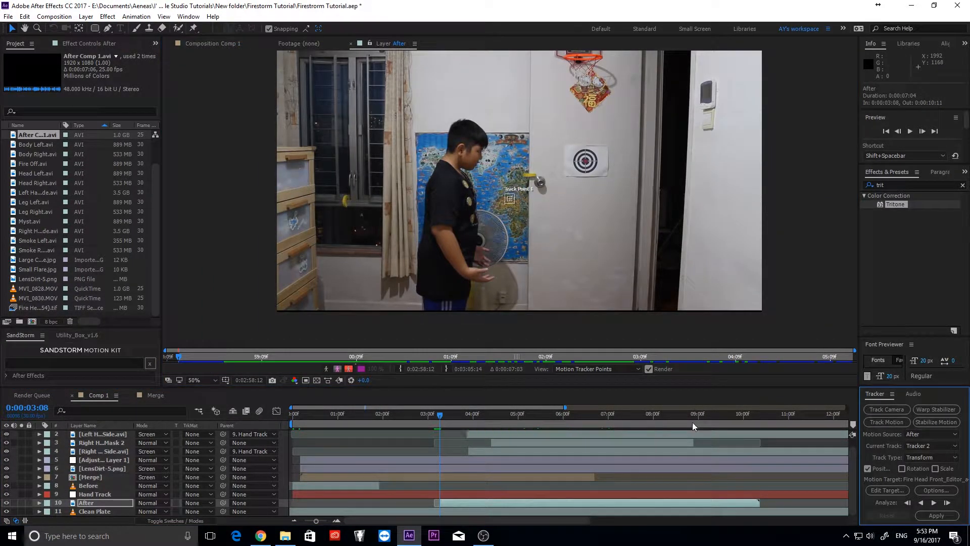
scroll(516, 218, "up", 4)
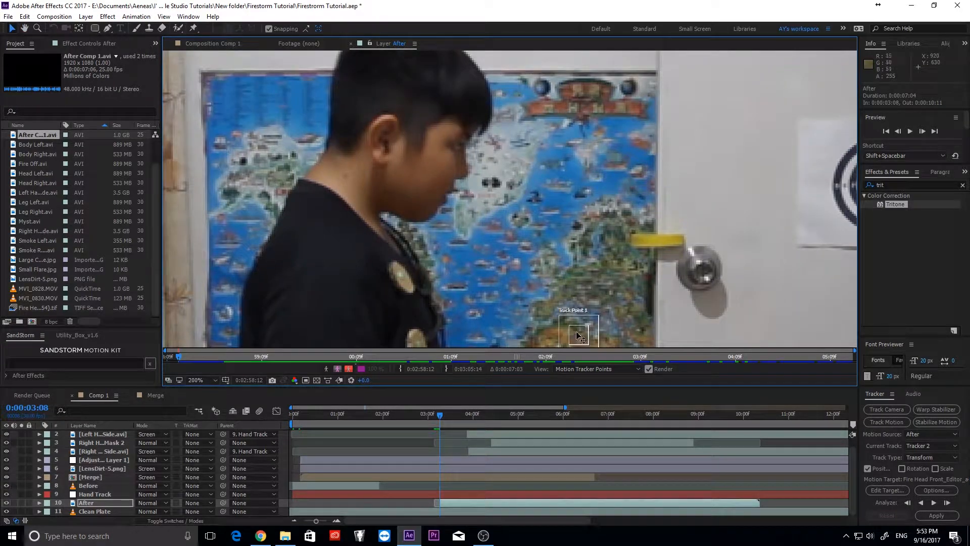
left_click_drag(578, 336, 531, 275)
key("ctrl+z")
key("ctrl+z")
key("ctrl+z")
key("ctrl+z")
key("ctrl+z")
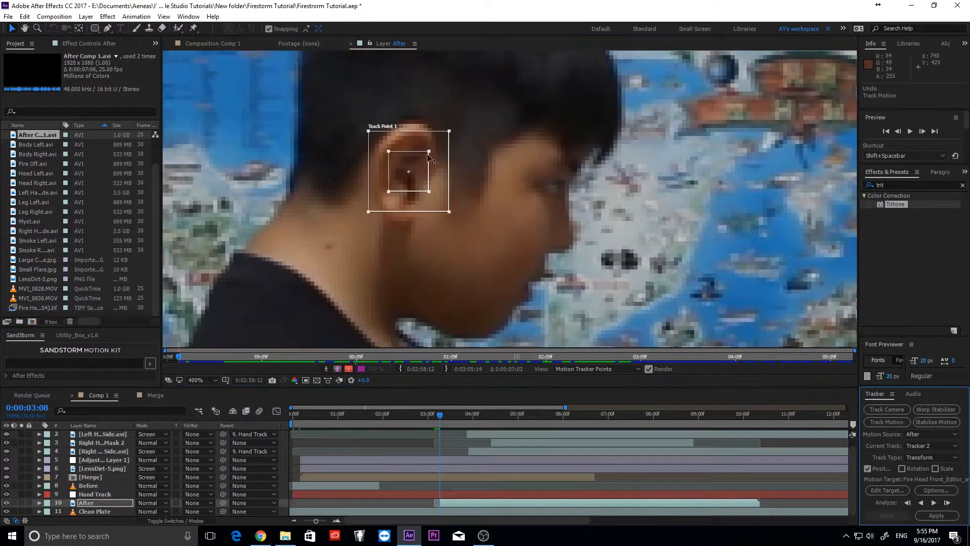
left_click_drag(428, 155, 448, 122)
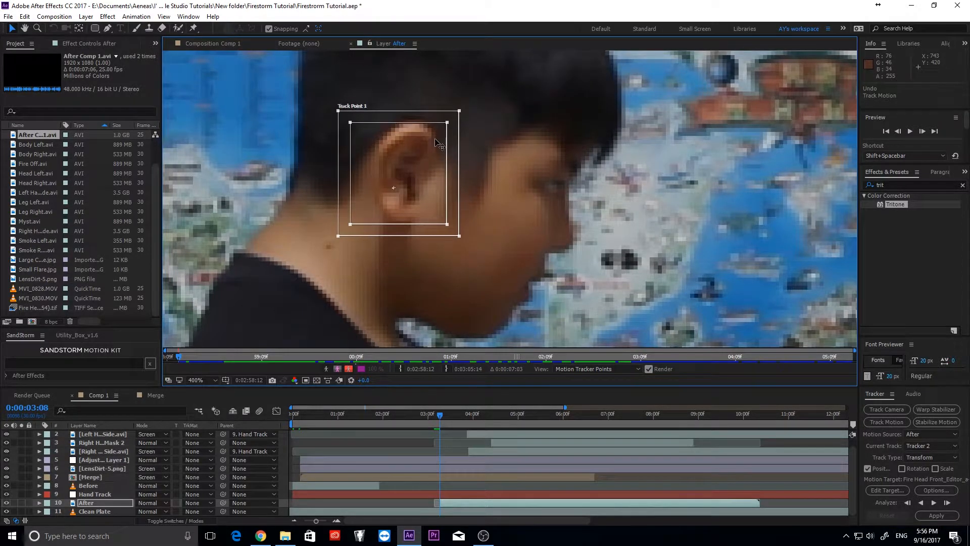
left_click(947, 502)
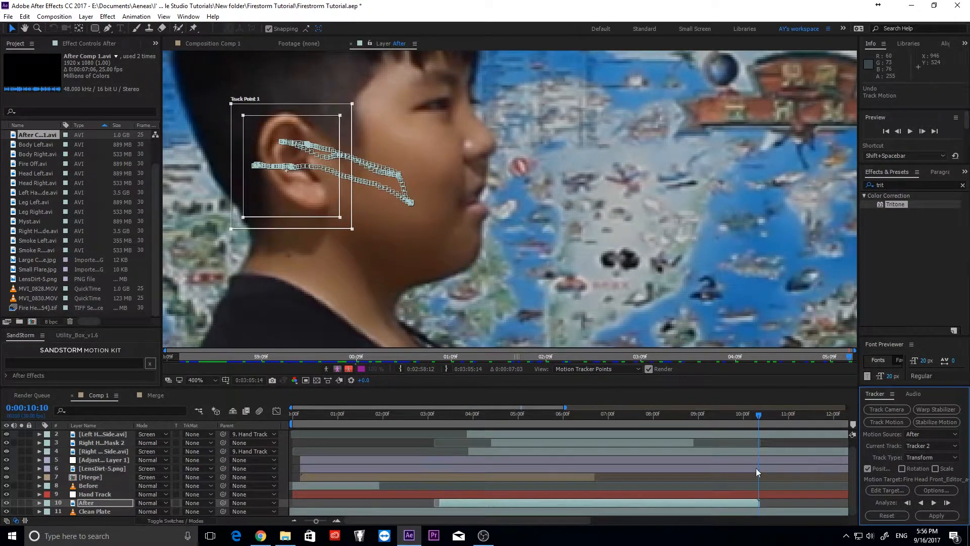
- Add a new Null Object and rename it 'Head Side Track'
left_click(85, 16)
mouse_move(152, 23)
left_click(325, 68)
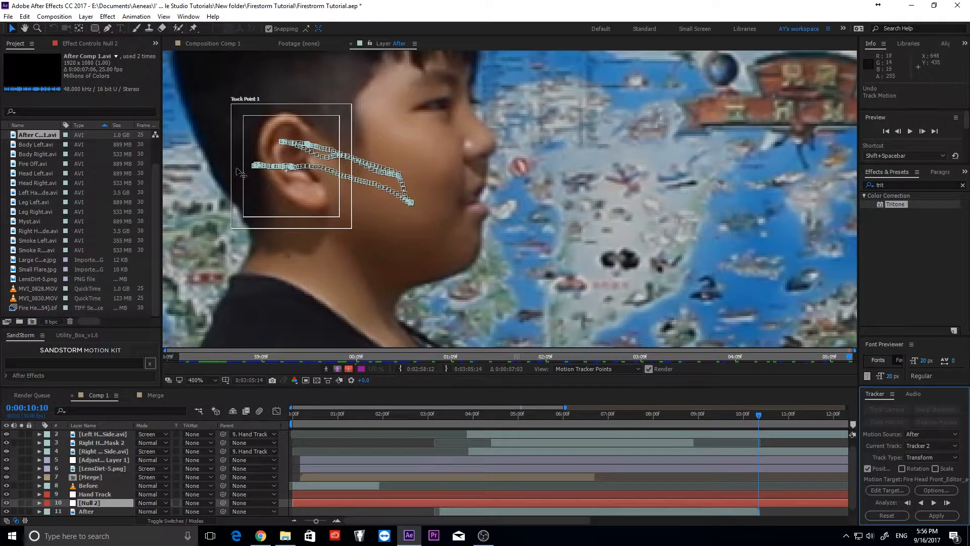
right_click(92, 503)
left_click(114, 493)
type("Head S")
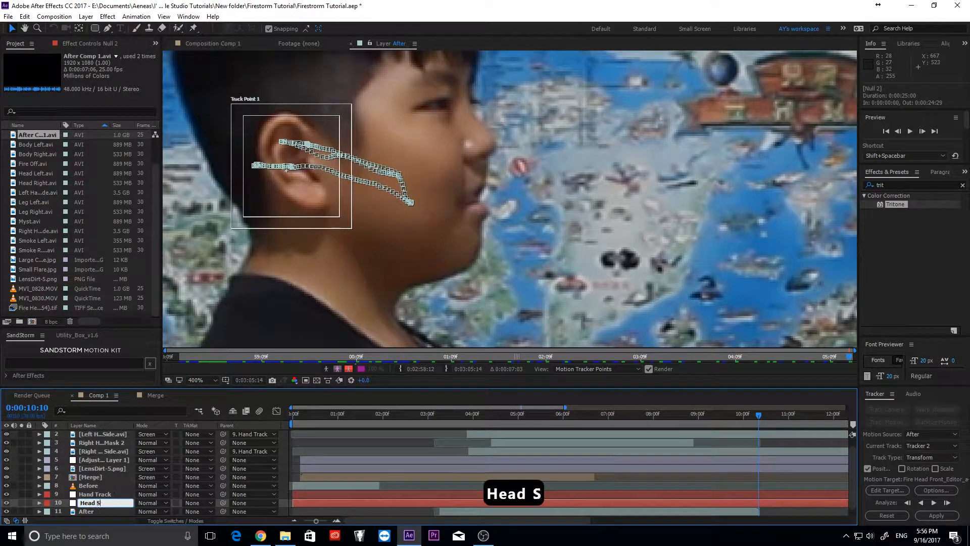
type("ide Track")
key("Return")
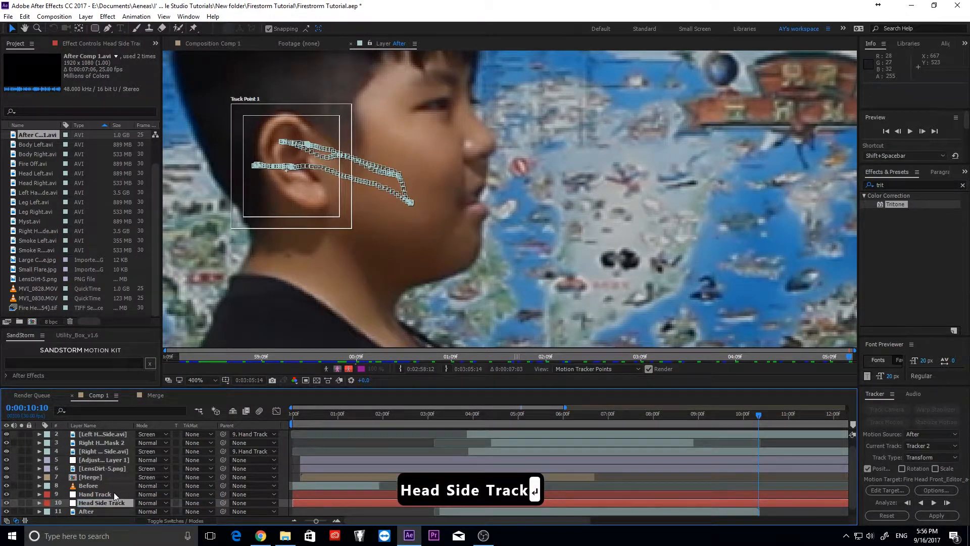
- Set Head Side Track as the motion target and apply the ear track in X and Y
left_click(888, 490)
left_click(138, 42)
left_click(126, 154)
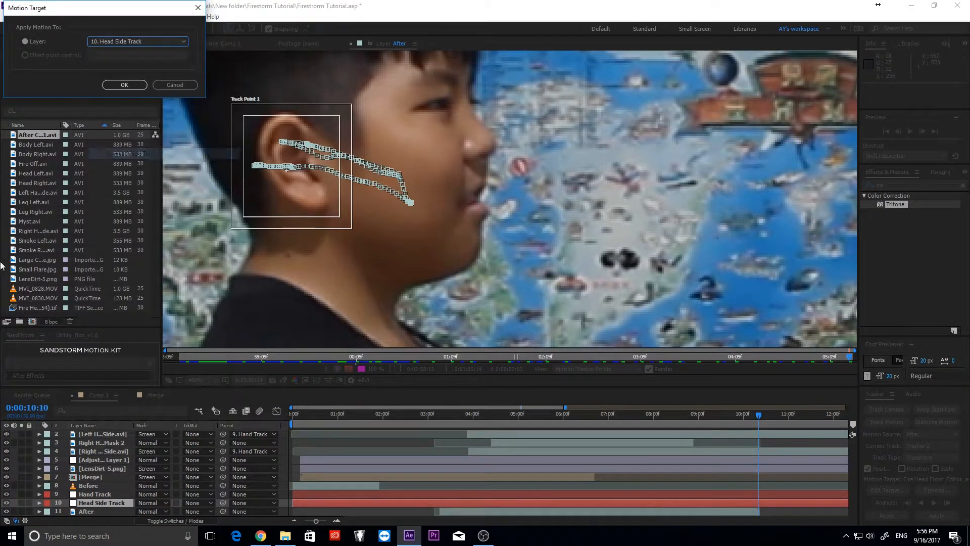
left_click(134, 90)
left_click(936, 517)
left_click(75, 50)
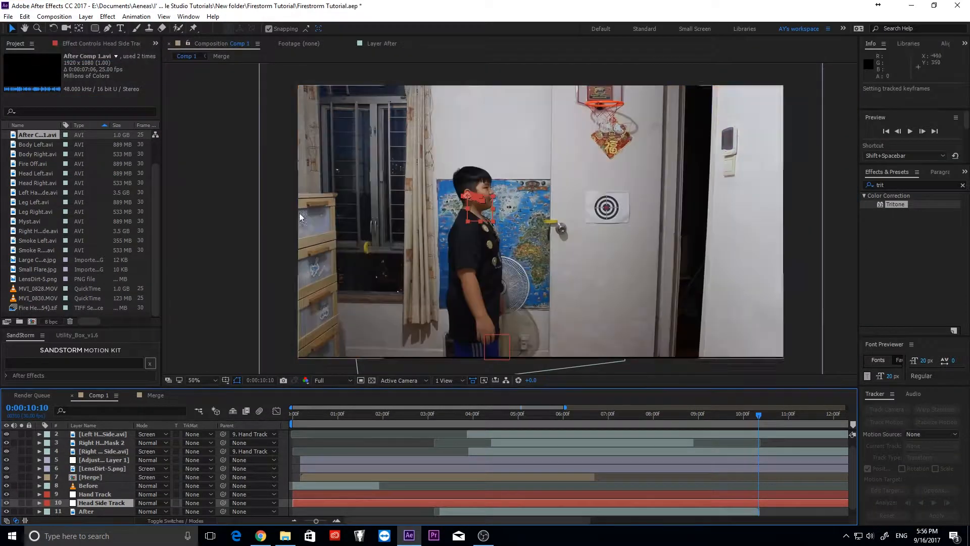
- Parent the Fire Head layer to the Head Side Track layer
left_click_drag(499, 417, 559, 420)
scroll(114, 443, "up", 1)
left_click(108, 436)
left_click_drag(223, 434, 124, 511)
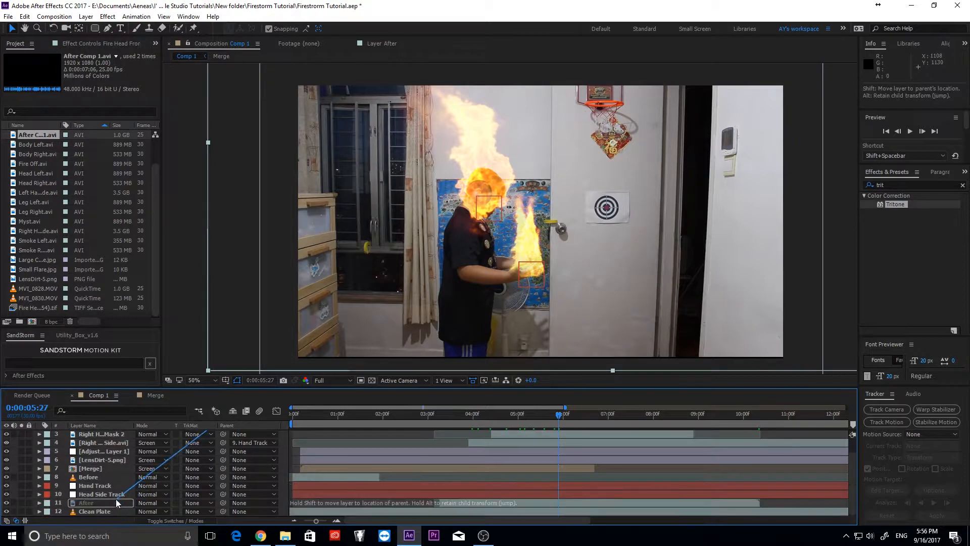
mouse_move(472, 419)
left_mouse_down()
mouse_move(560, 436)
mouse_move(637, 423)
mouse_move(469, 416)
left_mouse_up()
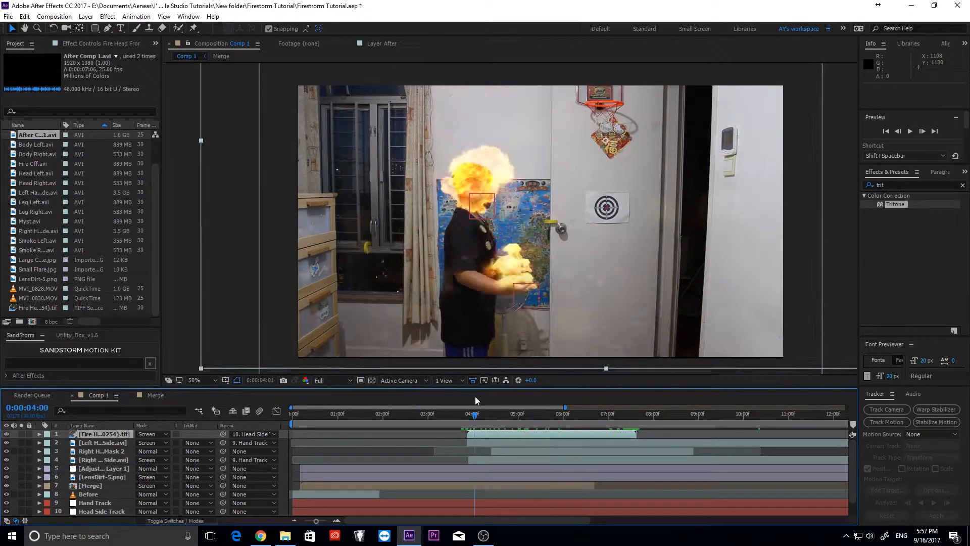
- Keyframe the fire's Position over the boy's head at 5:08, 6:03, 6:20 and 7:10, ending at 7:19
key("p")
scroll(449, 120, "up", 2)
left_click_drag(448, 120, 445, 96)
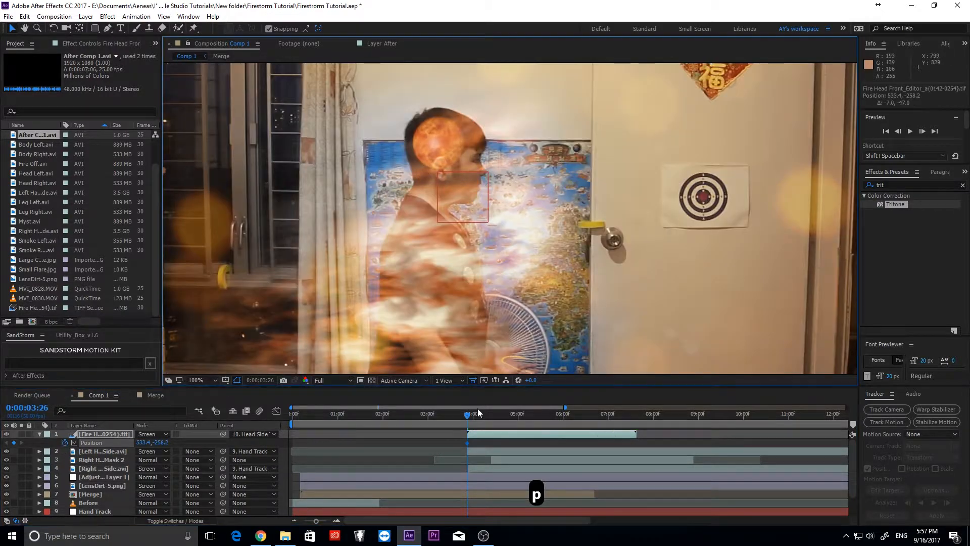
left_click_drag(469, 415, 500, 416)
left_click_drag(440, 103, 440, 109)
left_click_drag(500, 414, 529, 414)
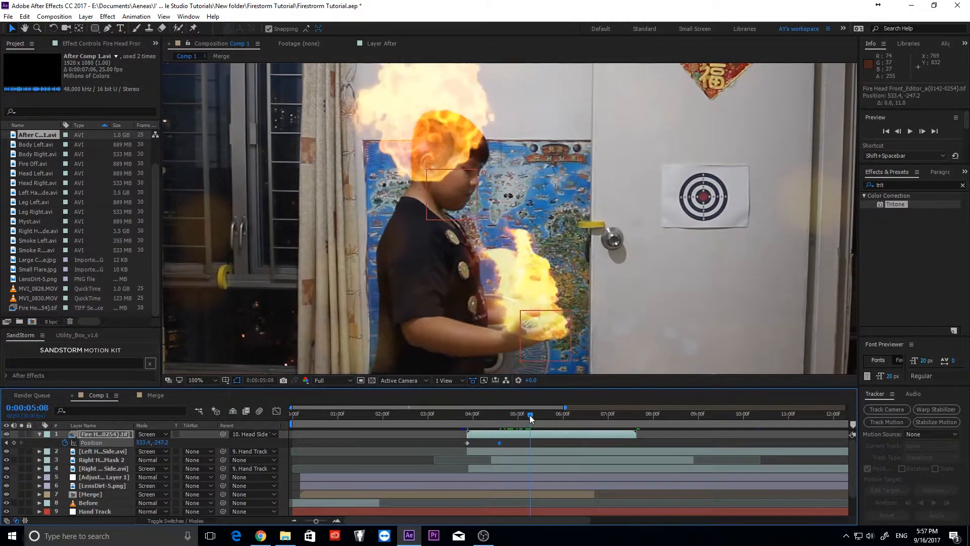
left_click_drag(455, 126, 464, 135)
left_click_drag(493, 413, 569, 423)
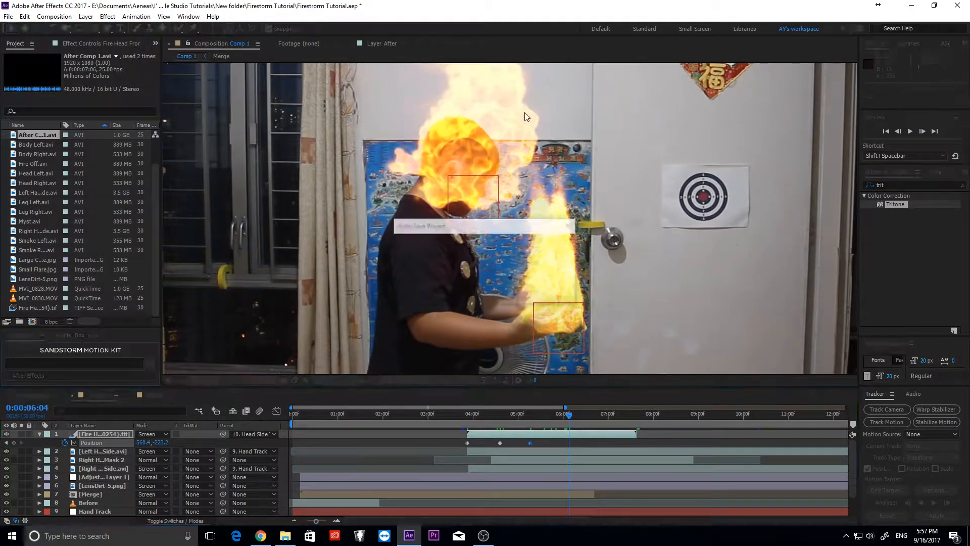
mouse_move(487, 151)
left_mouse_down()
mouse_move(493, 177)
mouse_move(468, 159)
mouse_move(485, 160)
left_mouse_up()
left_click(593, 414)
left_click(623, 415)
mouse_move(623, 422)
left_mouse_down()
mouse_move(607, 417)
mouse_move(637, 418)
left_mouse_up()
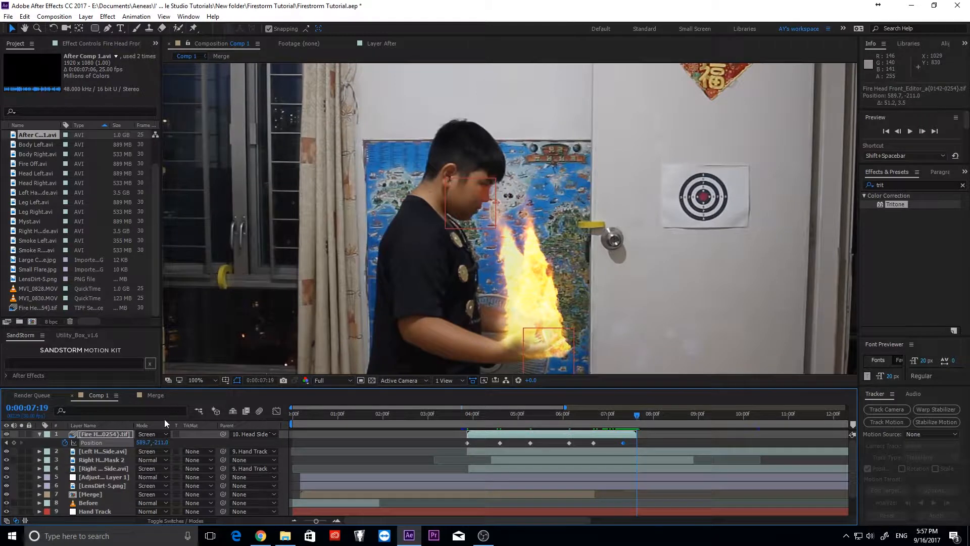
left_click_drag(466, 417, 638, 411)
- Duplicate the Fire Head layer and make the copy start at 5:03
key("ctrl+d")
left_click_drag(577, 434, 632, 431)
left_click_drag(682, 418, 694, 417)
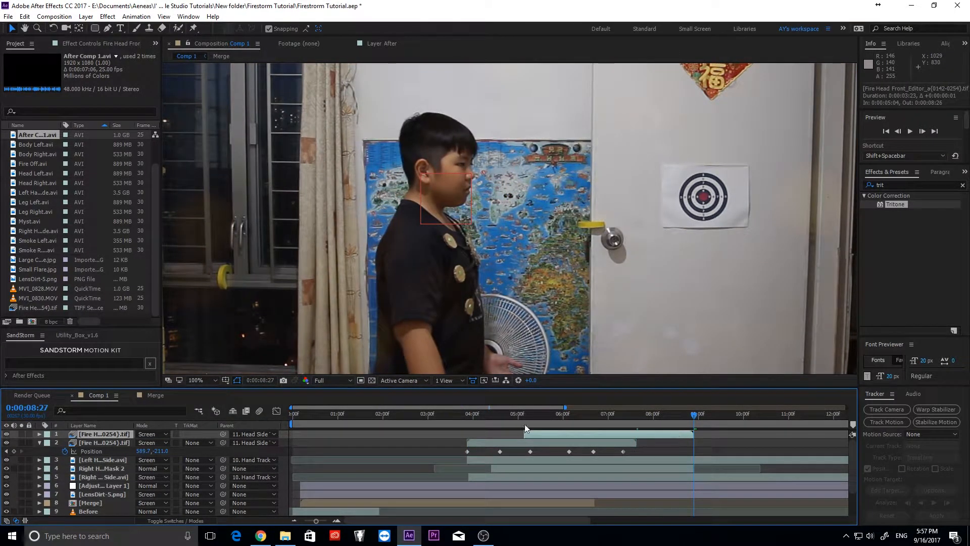
- Nudge the duplicate fire's Position over the boy's head at 8:03, 7:18 and 8:26
left_click(658, 414)
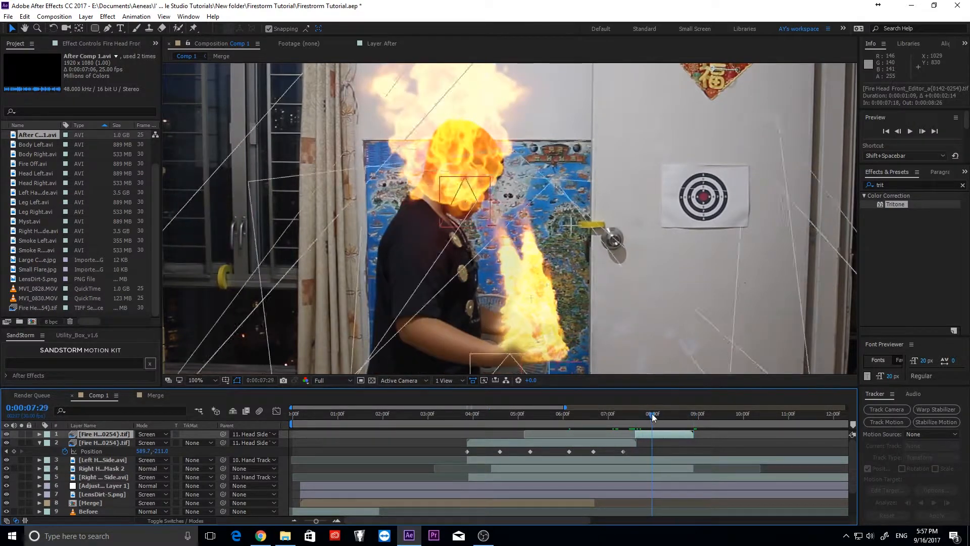
key("p")
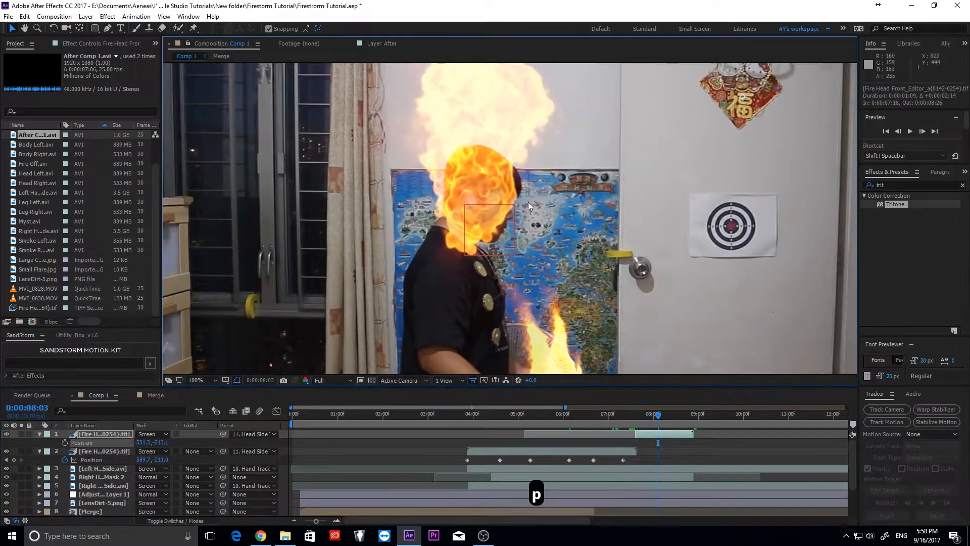
key("Up")
key("Up")
key("Right")
key("Up")
key("Right")
left_click(634, 421)
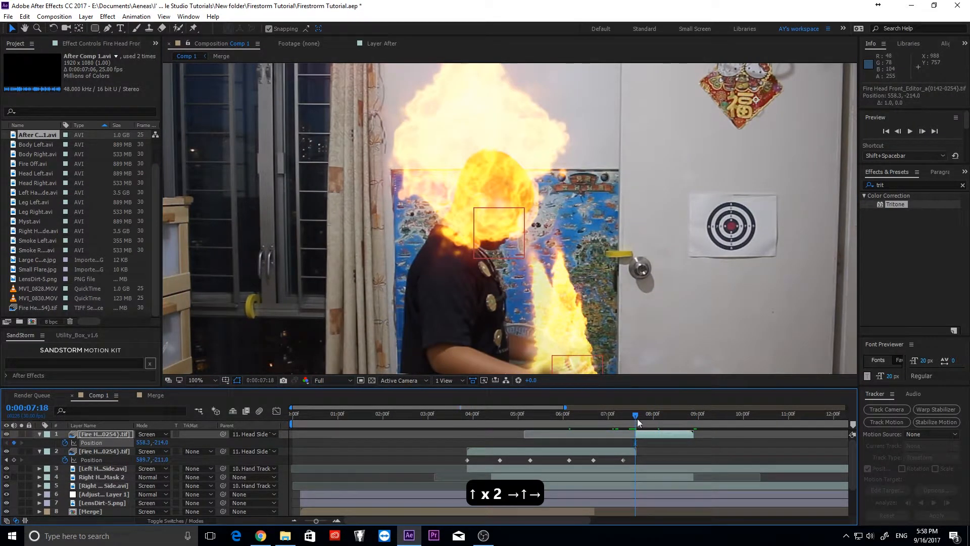
left_click_drag(638, 418, 468, 411)
key("Up")
key("Up")
key("Up")
left_click(695, 420)
- Collapse the fire layers' properties and duplicate the After footage layer
left_click(40, 434)
left_click(39, 443)
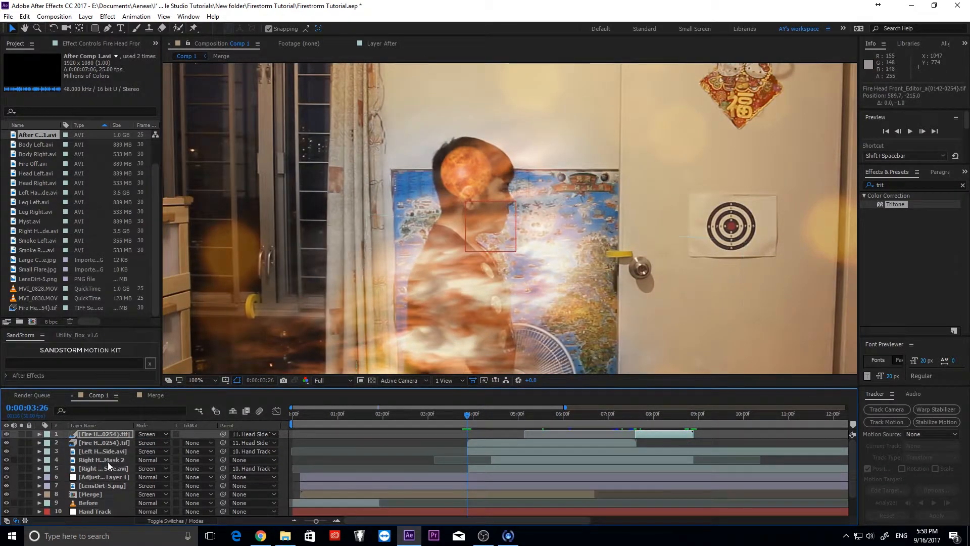
left_click(108, 451)
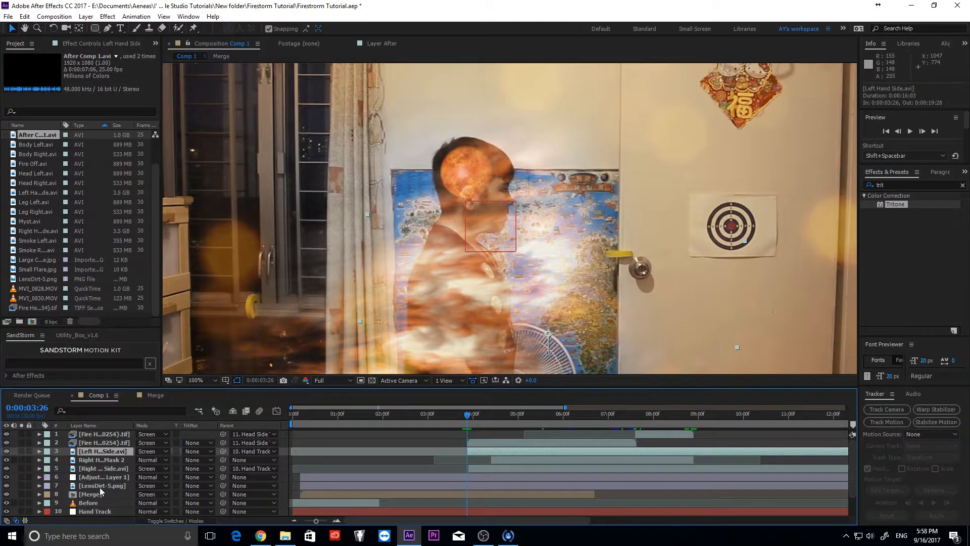
scroll(99, 487, "down", 1)
left_click(96, 504)
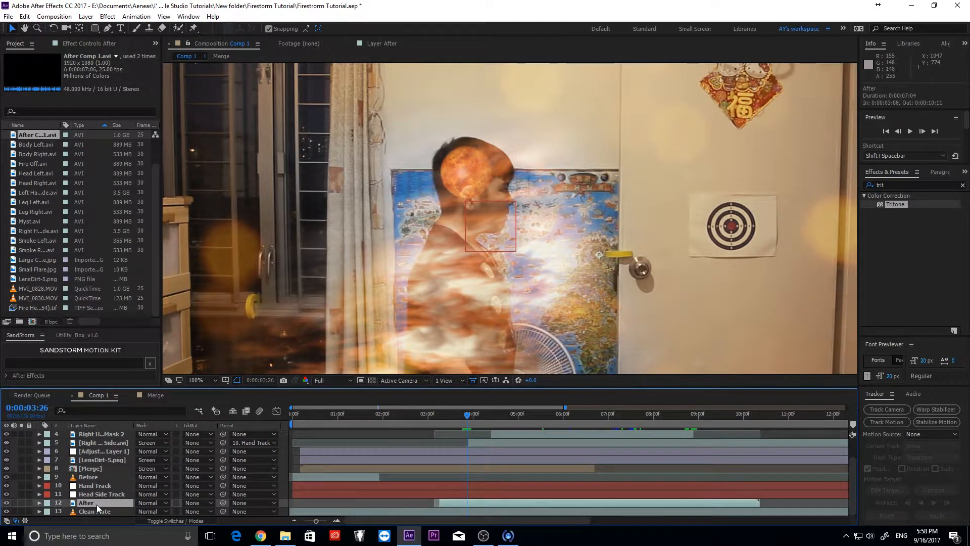
key("ctrl+d")
- Move the After copy near the top of the stack and rename it 'Face Mask'
left_click_drag(96, 503, 109, 432)
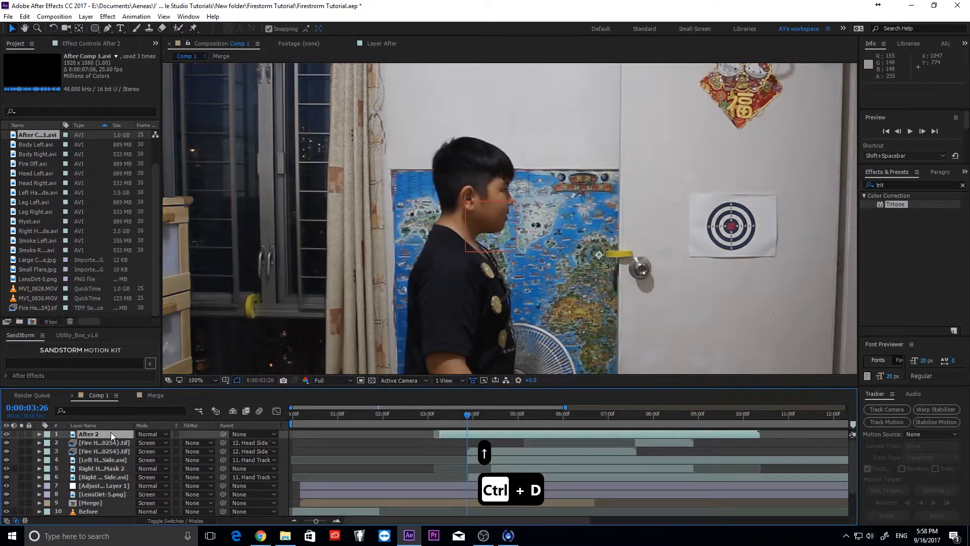
right_click(110, 432)
left_click(124, 424)
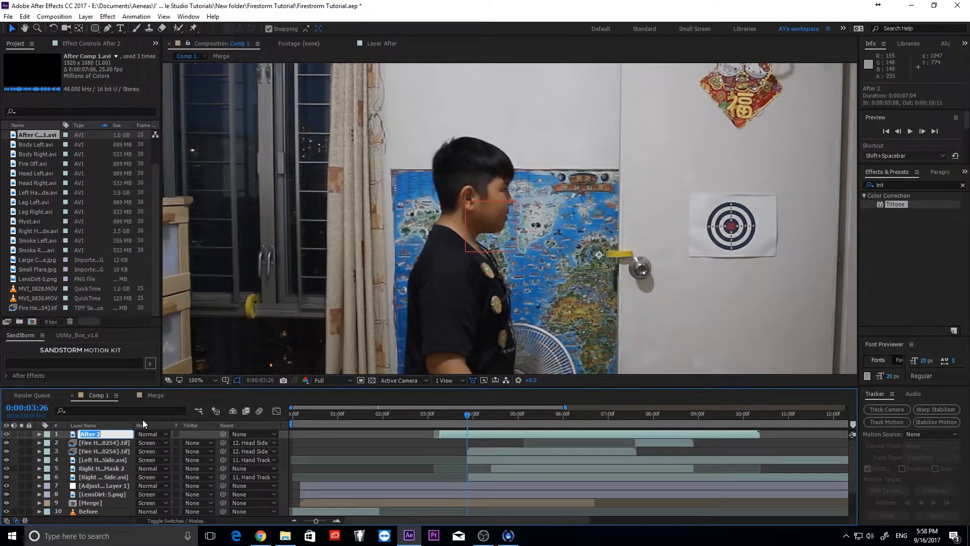
type("H")
key("BackSpace")
type("Face")
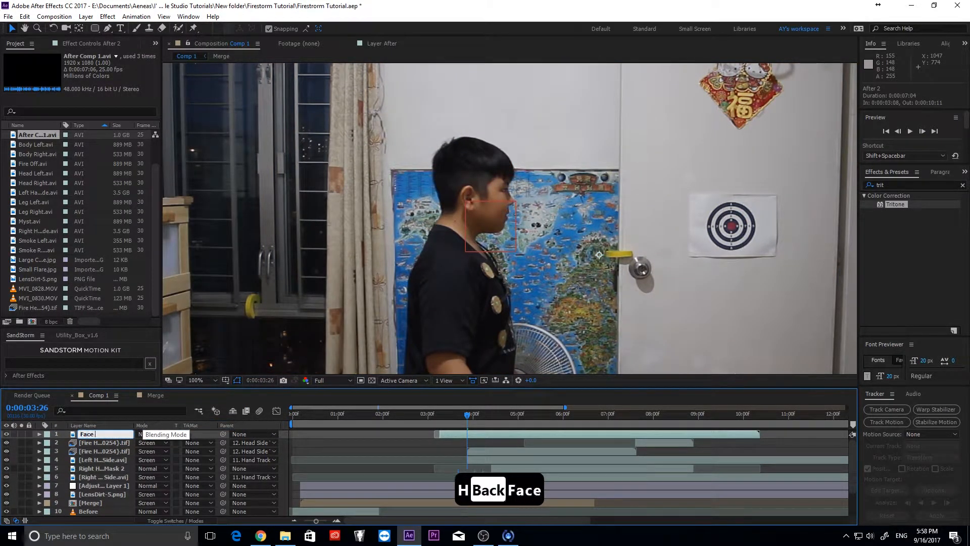
type(" M")
key("BackSpace")
type("Mask")
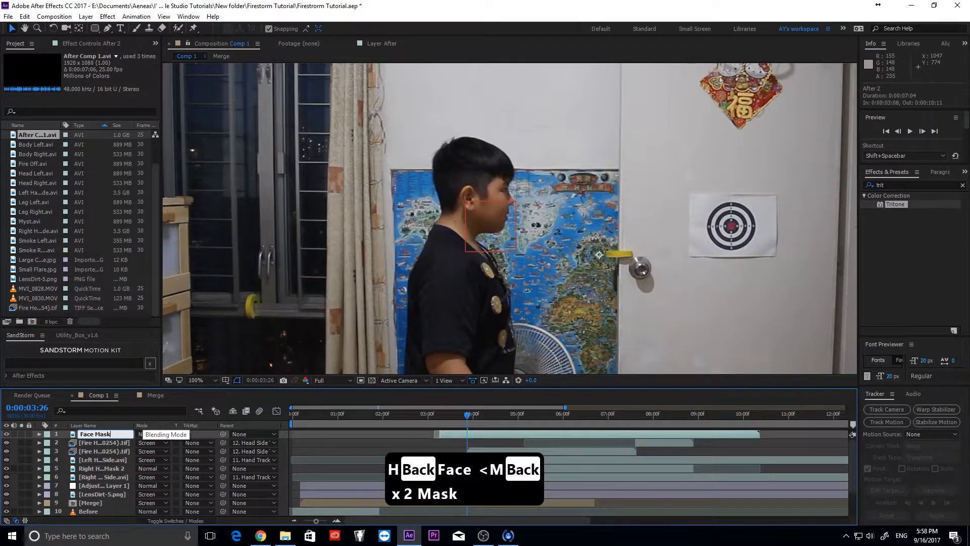
key("Return")
- Draw a closed mask around the boy's face and neck with the Pen tool
left_click(112, 27)
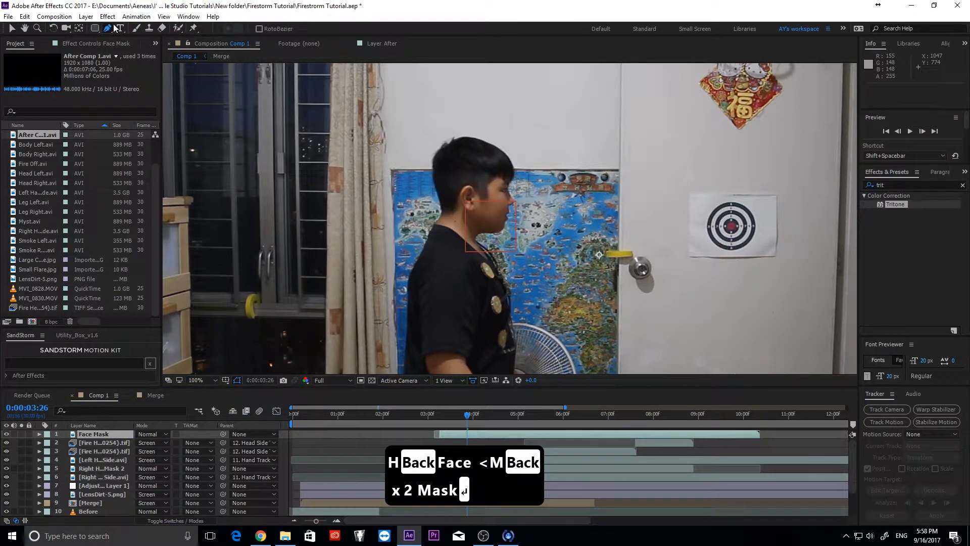
key("period")
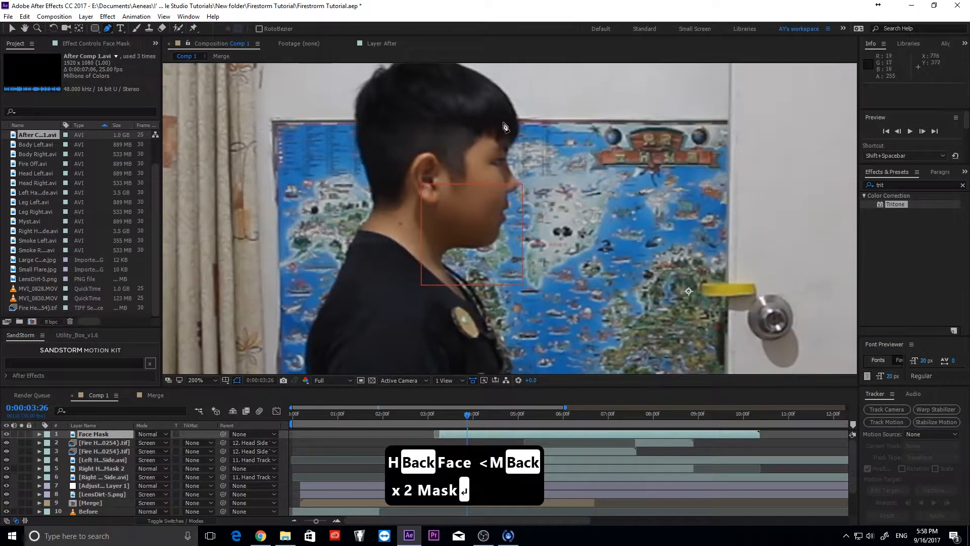
left_click(509, 143)
left_click(484, 137)
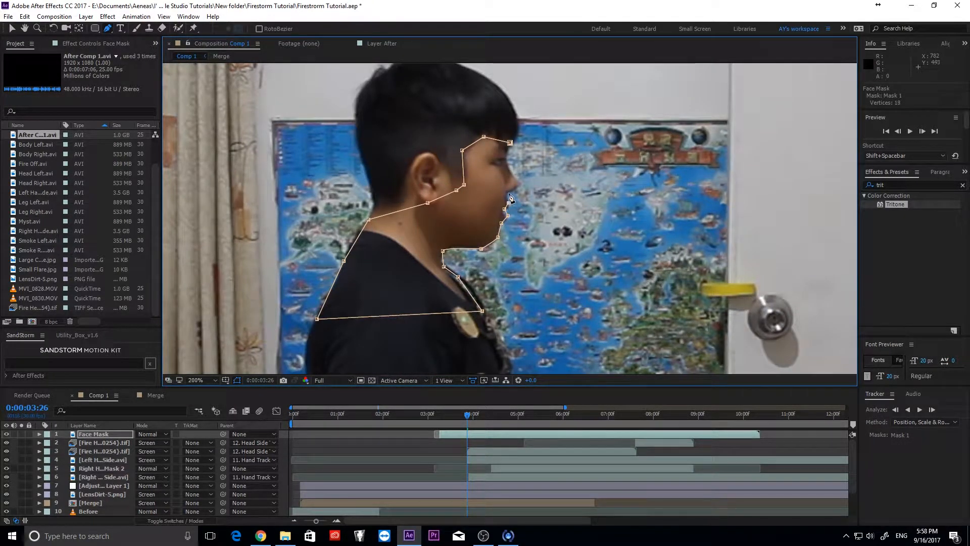
left_click(509, 143)
- Feather the face mask by 31 pixels and track it forward through the footage
key("m")
key("m")
left_click_drag(148, 460, 163, 459)
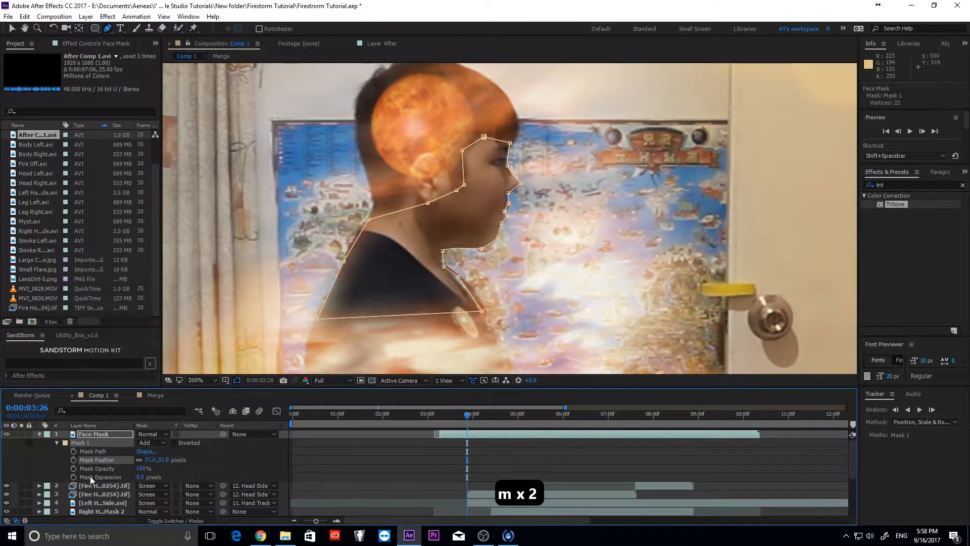
scroll(404, 341, "down", 1)
key("v")
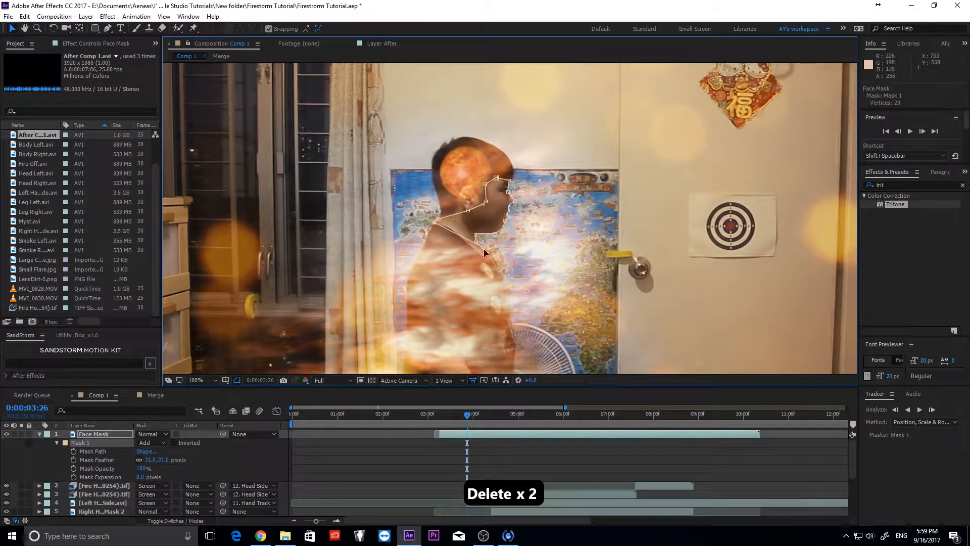
key("ctrl+z")
left_click(919, 410)
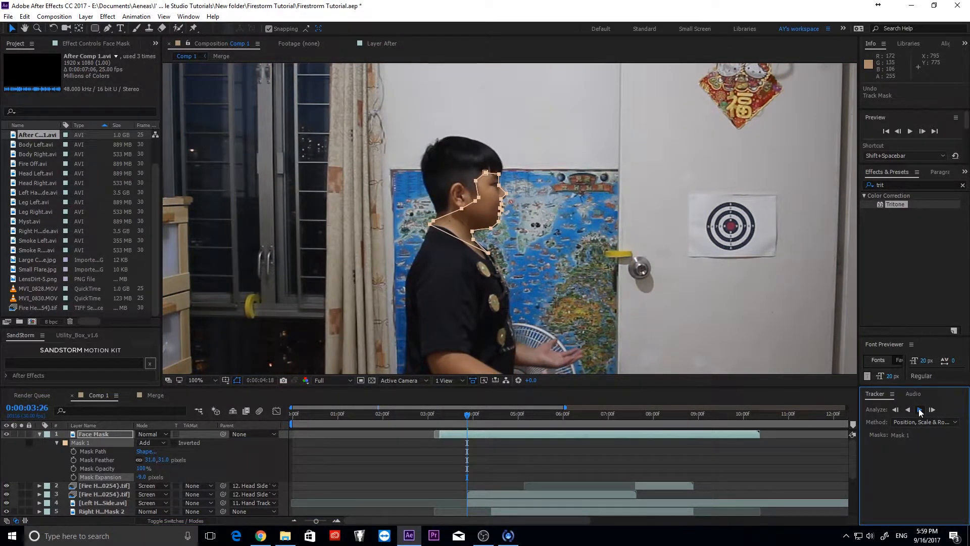
- Track the face mask forward frame by frame, refitting the neck, nose-bridge and lip vertices
left_click(920, 411)
scroll(432, 145, "up", 2)
left_click(84, 444)
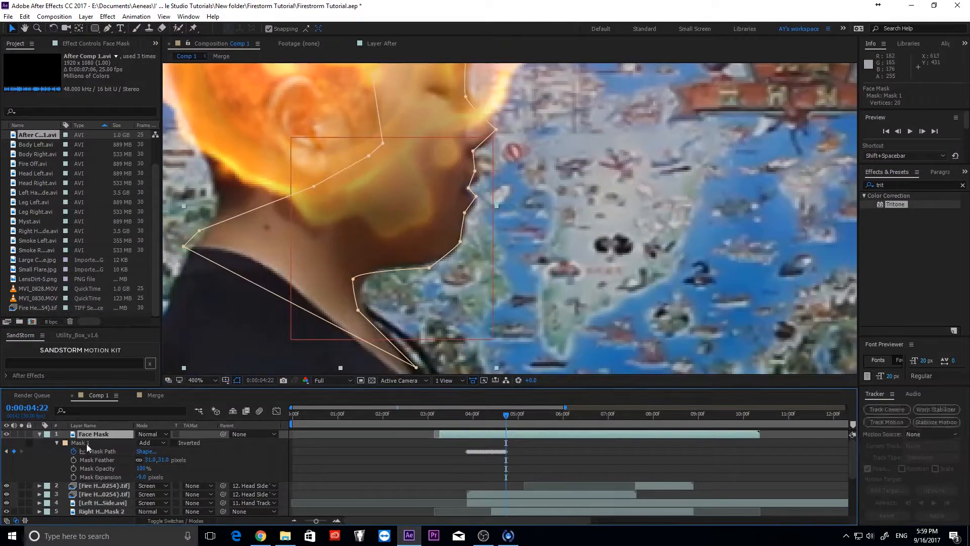
left_click(931, 410)
left_click_drag(510, 177, 506, 252)
left_click(932, 409)
left_click_drag(210, 320, 226, 327)
left_click_drag(225, 304, 247, 260)
left_click(932, 410)
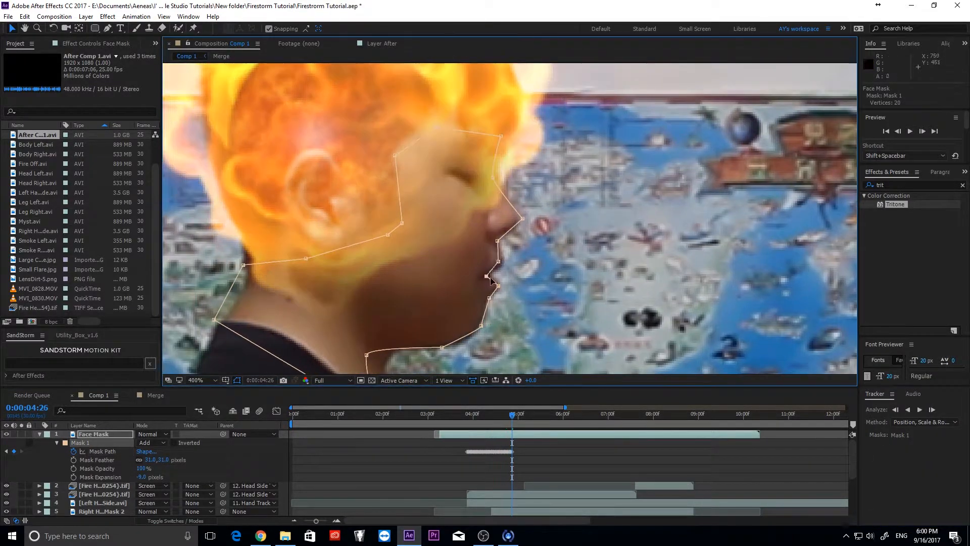
left_click_drag(494, 178, 502, 181)
left_click_drag(500, 262, 504, 262)
left_click(931, 410)
left_click(931, 410)
key("ctrl+z")
- Keep tracking the mask forward, undoing drifted steps and moving the brow vertex onto the forehead
scroll(505, 217, "down", 2)
left_click(919, 410)
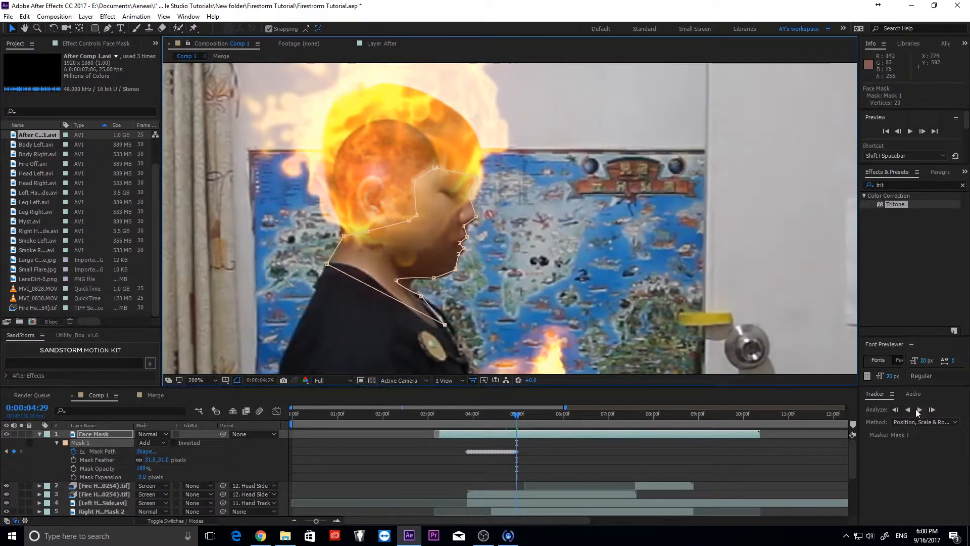
left_click(932, 410)
scroll(475, 232, "up", 3)
key("ctrl+z")
left_click_drag(444, 177, 523, 76)
scroll(454, 228, "down", 2)
left_click(919, 410)
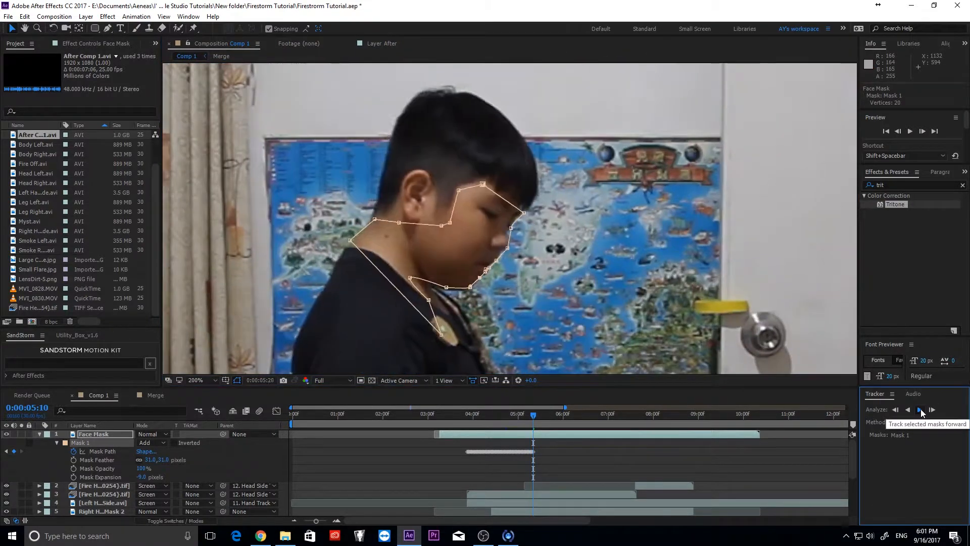
left_click(920, 410)
key("ctrl+z")
left_click(920, 410)
left_click(919, 410)
scroll(492, 222, "up", 1)
scroll(514, 292, "down", 1)
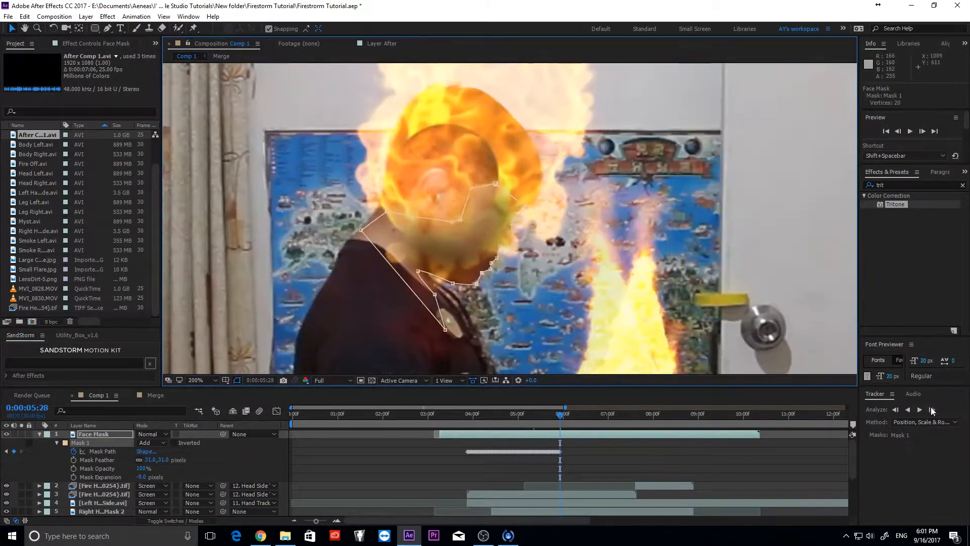
- Set mask expansion to 6 pixels and track on to about 9 seconds, refitting jaw vertices
left_click_drag(141, 477, 149, 477)
left_click(932, 410)
left_click(920, 410)
left_click(920, 410)
left_click(920, 410)
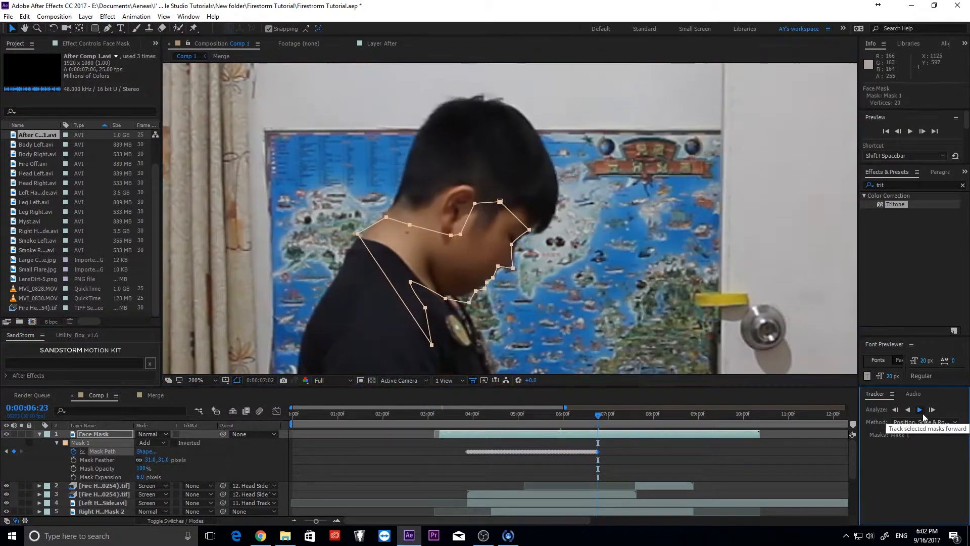
left_click(920, 410)
left_click(920, 410)
left_click_drag(508, 213, 506, 210)
left_click(920, 410)
left_click_drag(499, 162, 484, 161)
left_click(920, 410)
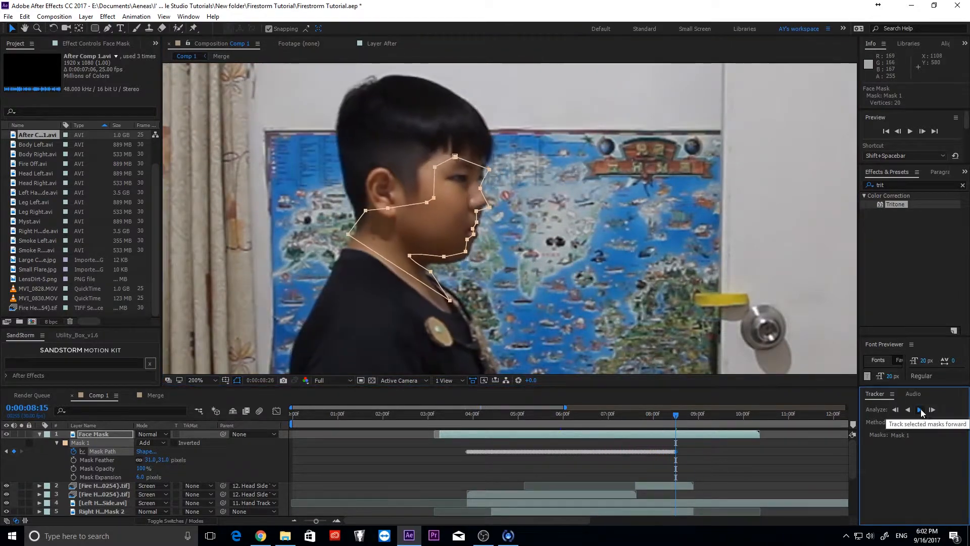
left_click_drag(699, 414, 468, 414)
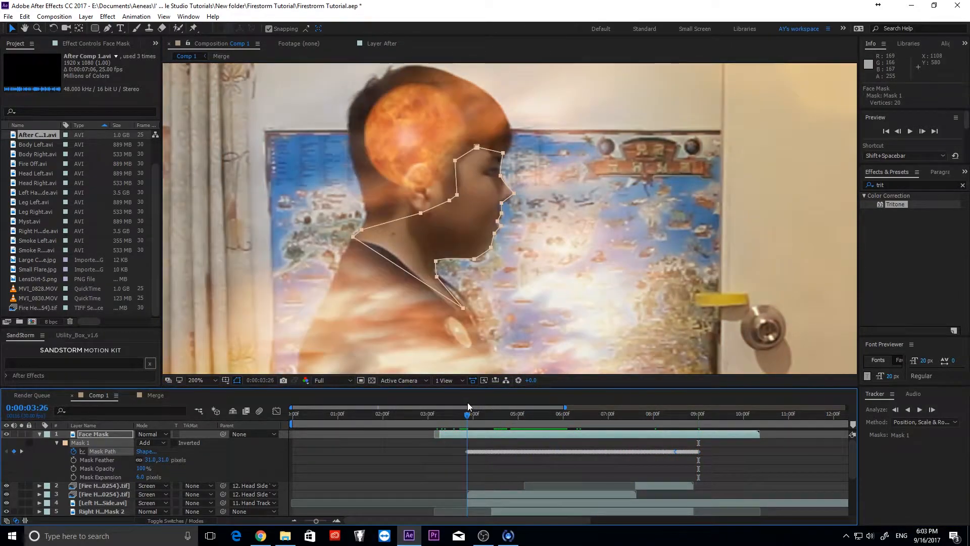
- Trim the Face Mask layer to run from 3:26 to 8:27, deleting the outside parts
key("ctrl+shift+d")
key("Delete")
left_click(696, 433)
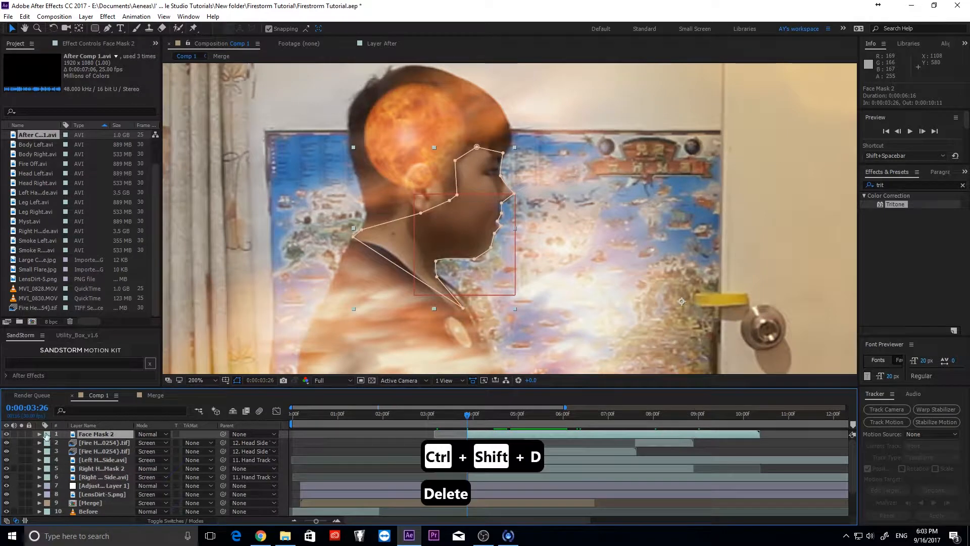
left_click(40, 434)
left_click(695, 416)
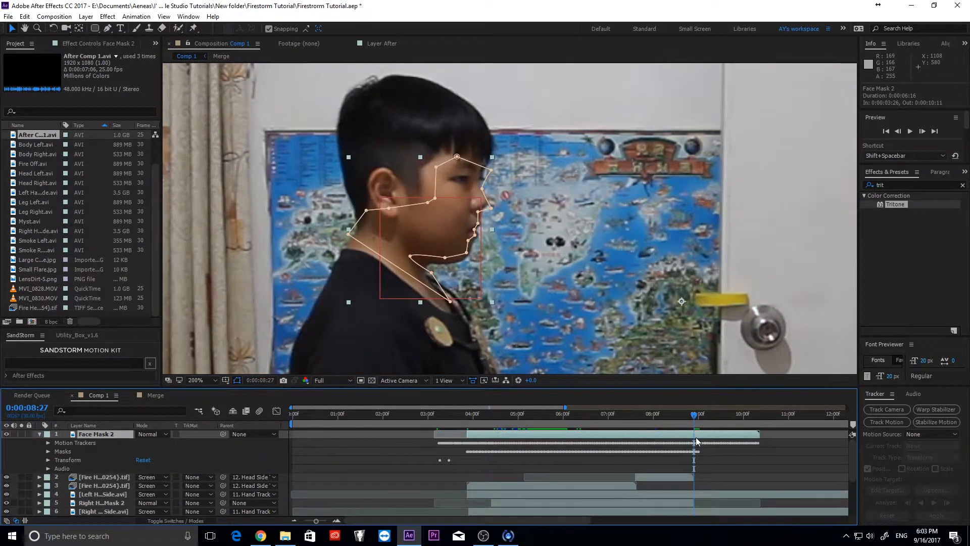
key("ctrl+shift+d")
key("Delete")
scroll(304, 254, "down", 2)
left_click(304, 253)
left_click_drag(498, 420, 468, 413)
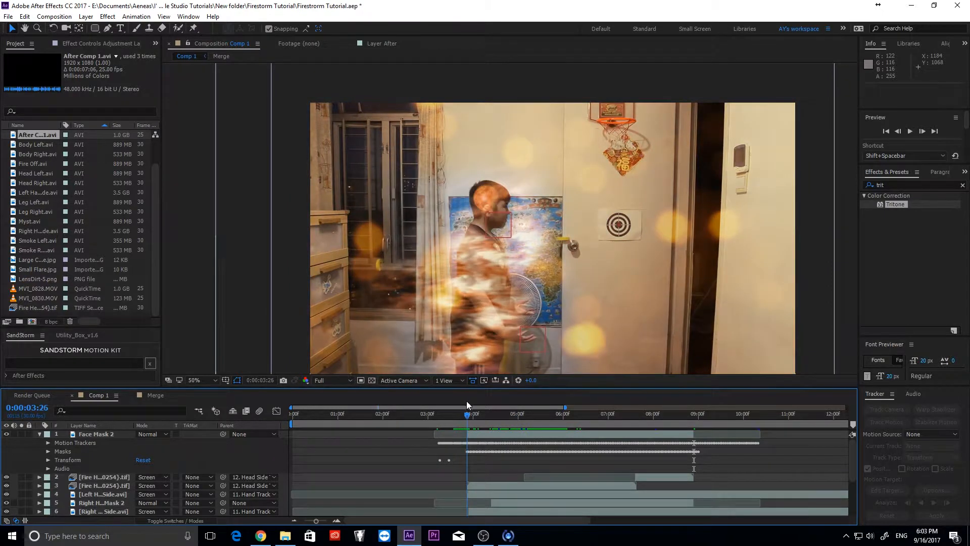
- Fade the lower head fire in with Opacity keyframes from 4:04 to 4:11
left_click(481, 489)
key("t")
left_click_drag(468, 495, 479, 495)
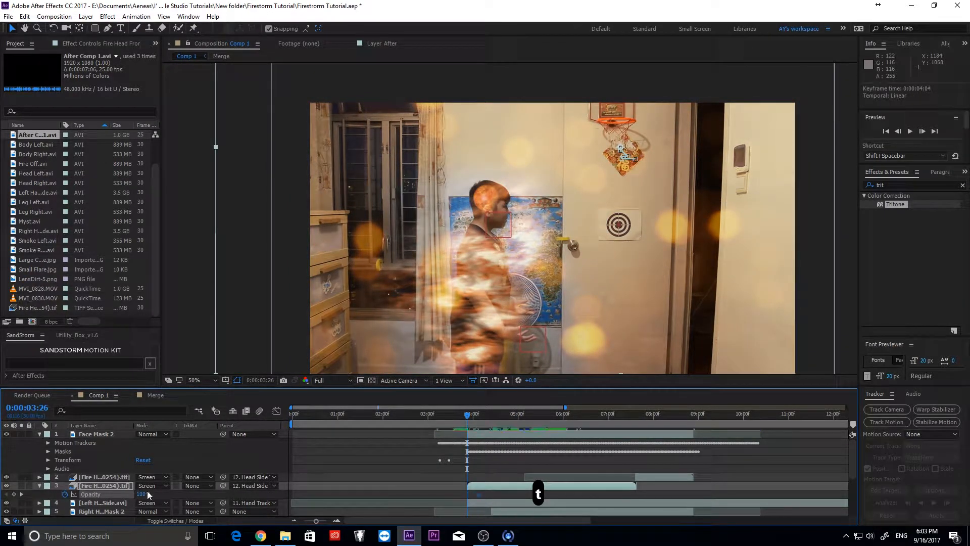
left_click_drag(469, 416, 492, 418)
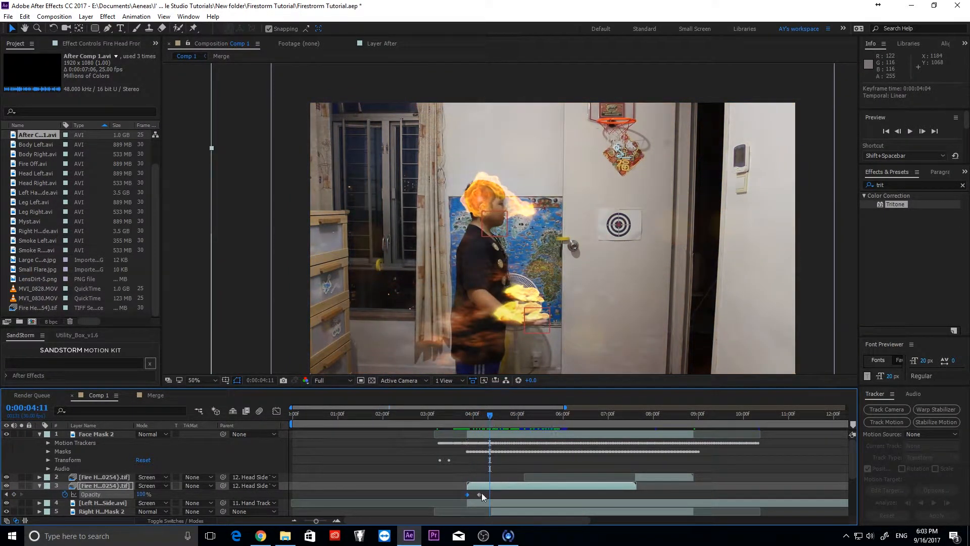
left_click_drag(480, 495, 491, 495)
left_click_drag(490, 416, 647, 423)
- Add an Opacity keyframe at 8:27 on the upper head fire so it fades out
left_click(672, 479)
key("t")
key("alt+shift+t")
key("space")
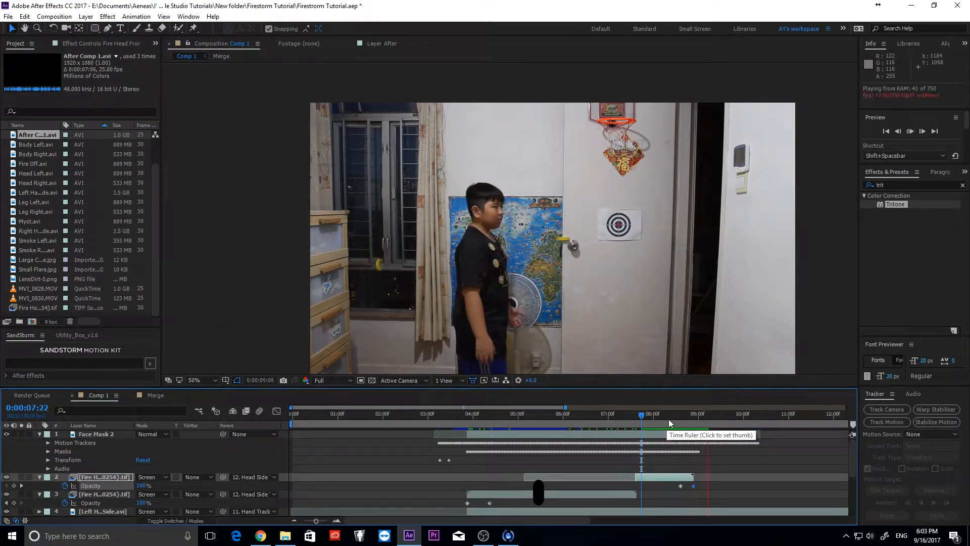
left_click_drag(708, 423, 682, 419)
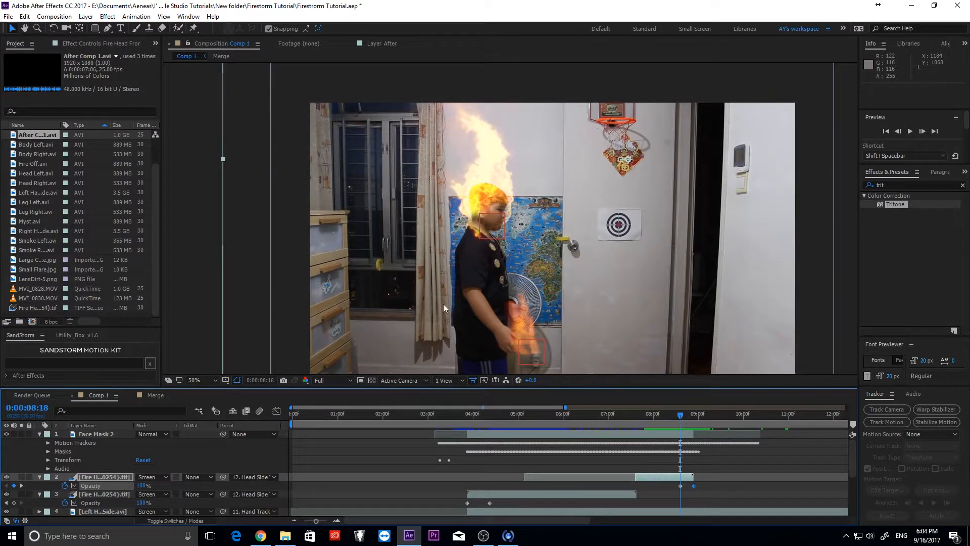
- Delete the stray Position keyframe at 8:27 and confirm the fire is gone by 9:04
left_click(694, 419)
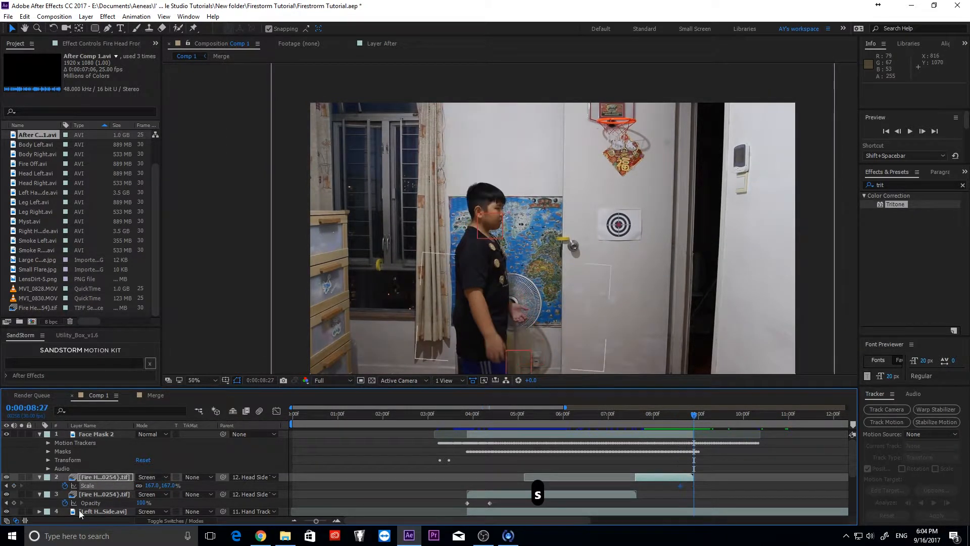
left_click(681, 419)
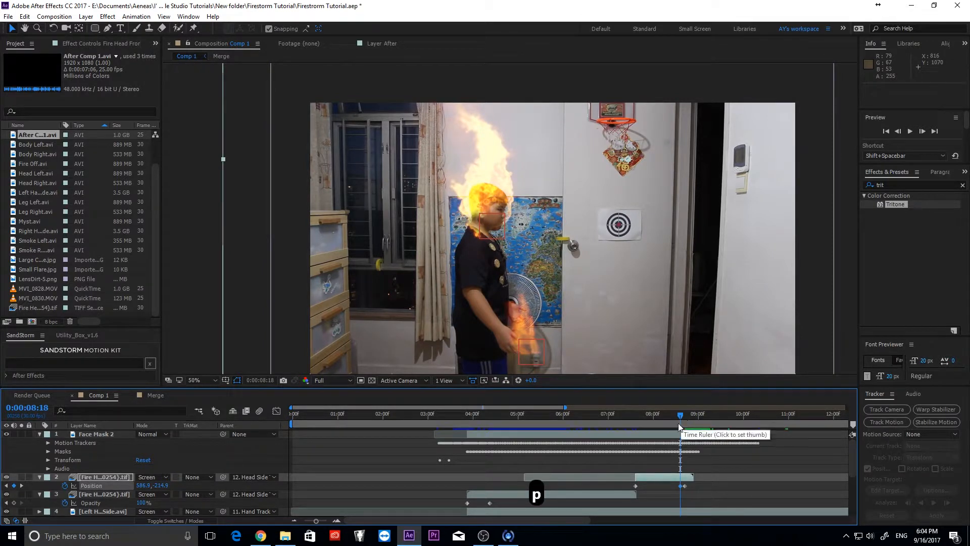
left_click(694, 419)
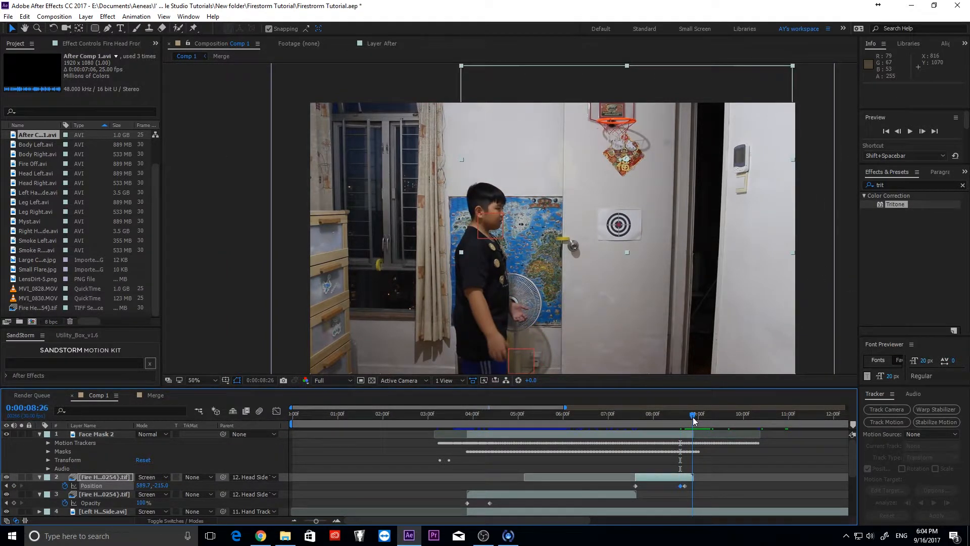
key("Delete")
left_click(680, 416)
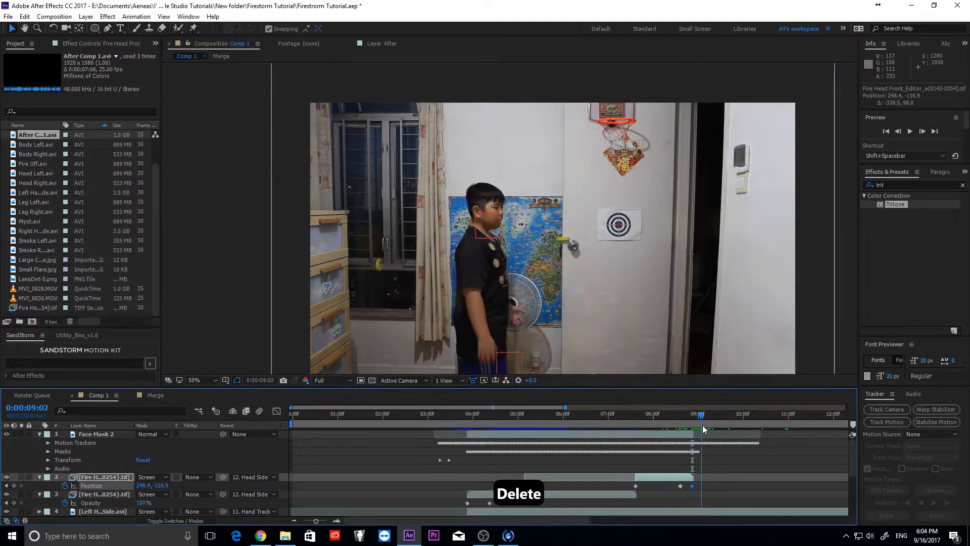
left_click_drag(682, 418, 705, 418)
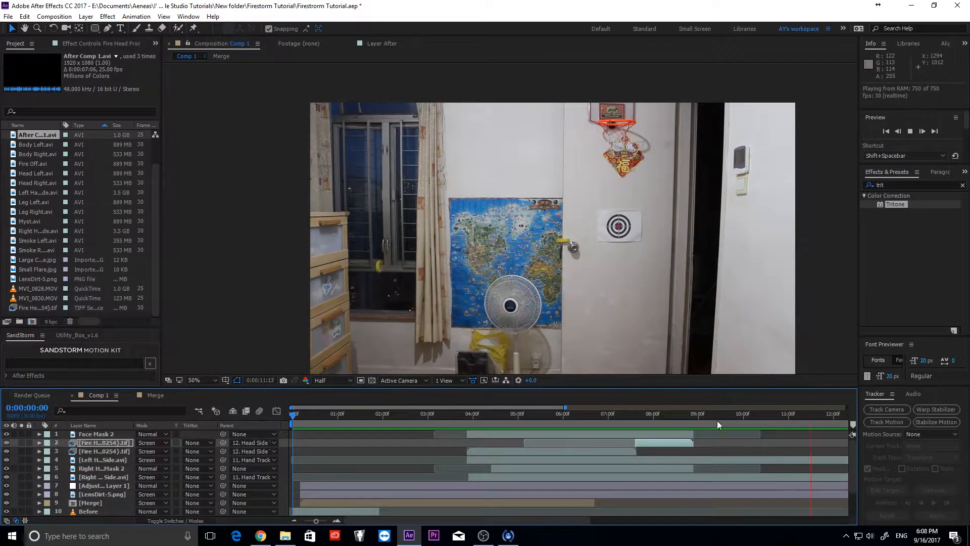
- End the composition's work area at 8:28
left_click(709, 415)
mouse_move(706, 415)
left_mouse_down()
mouse_move(677, 415)
mouse_move(693, 412)
left_mouse_up()
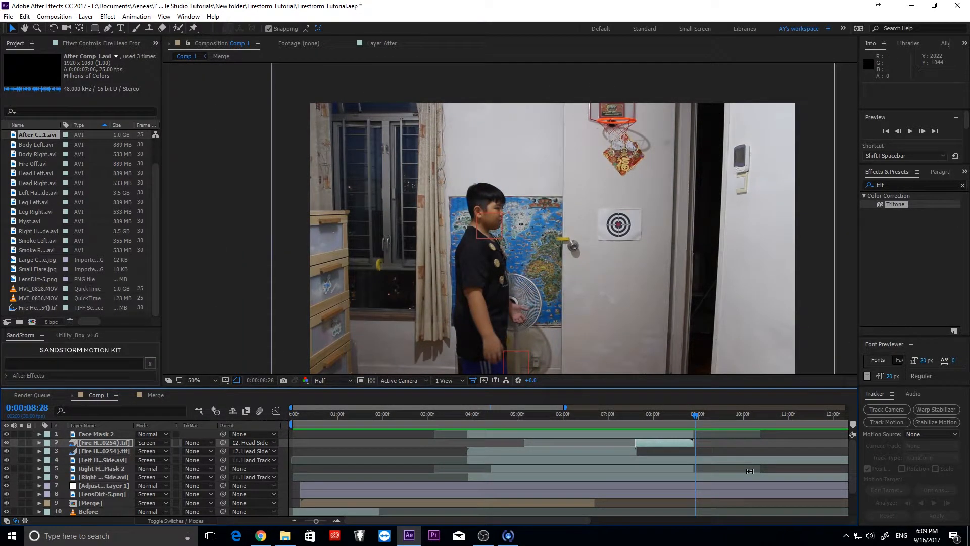
key("n")
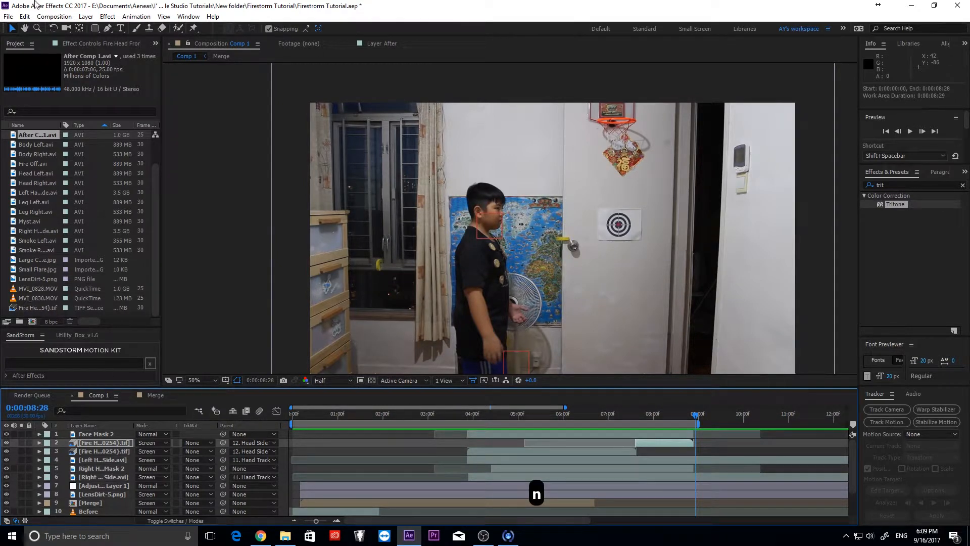
- Add Comp 1 to the Render Queue from the Composition menu
left_click_drag(682, 414, 261, 407)
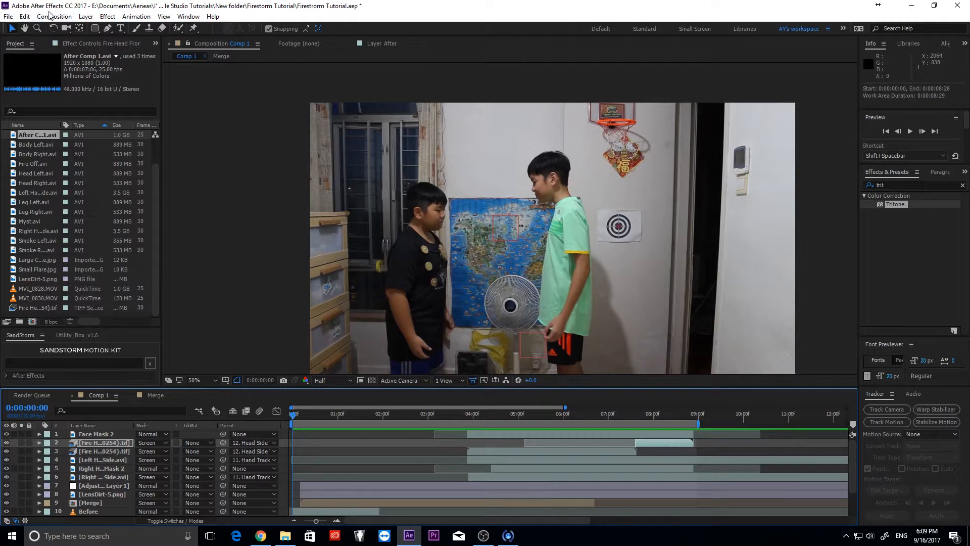
left_click(53, 16)
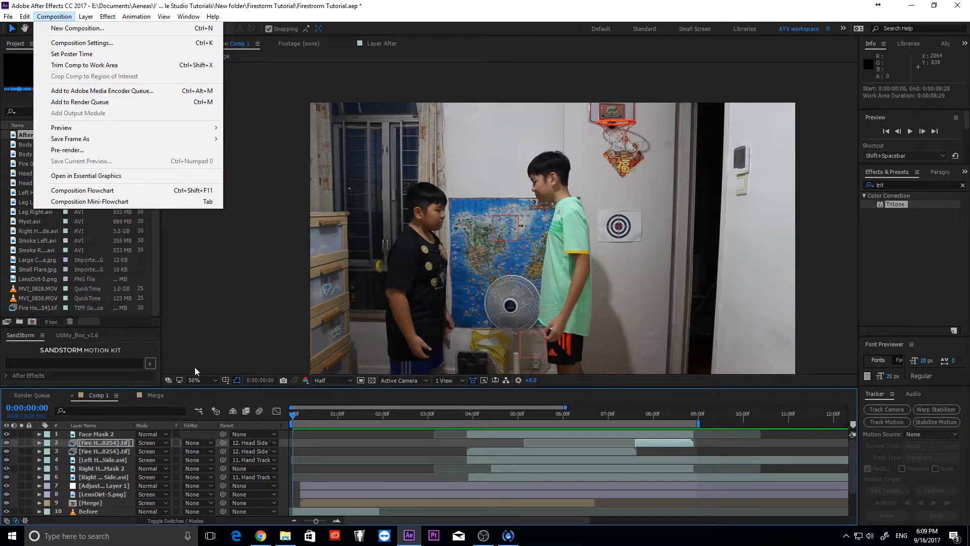
left_click(100, 103)
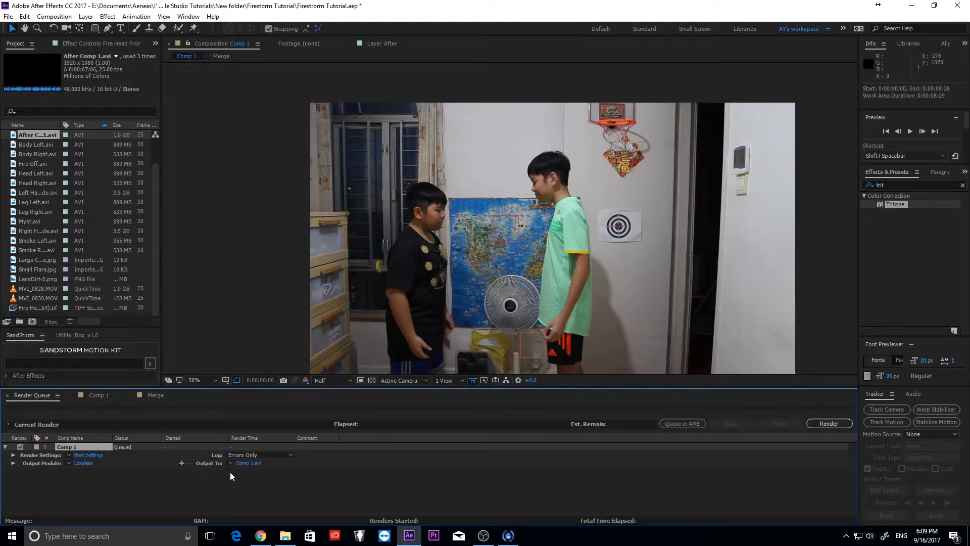